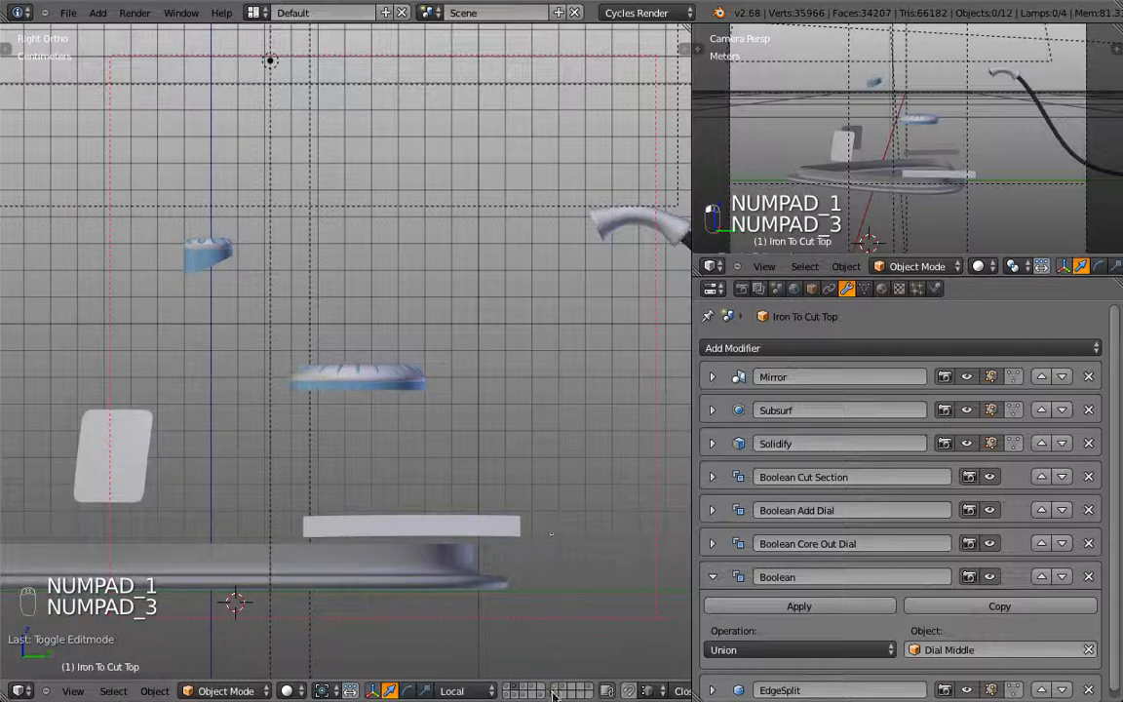
# Examine in wireframe how the middle dial's lower edge meets the iron body, both as an object and in mesh editing.
pyautogui.click(553, 693)
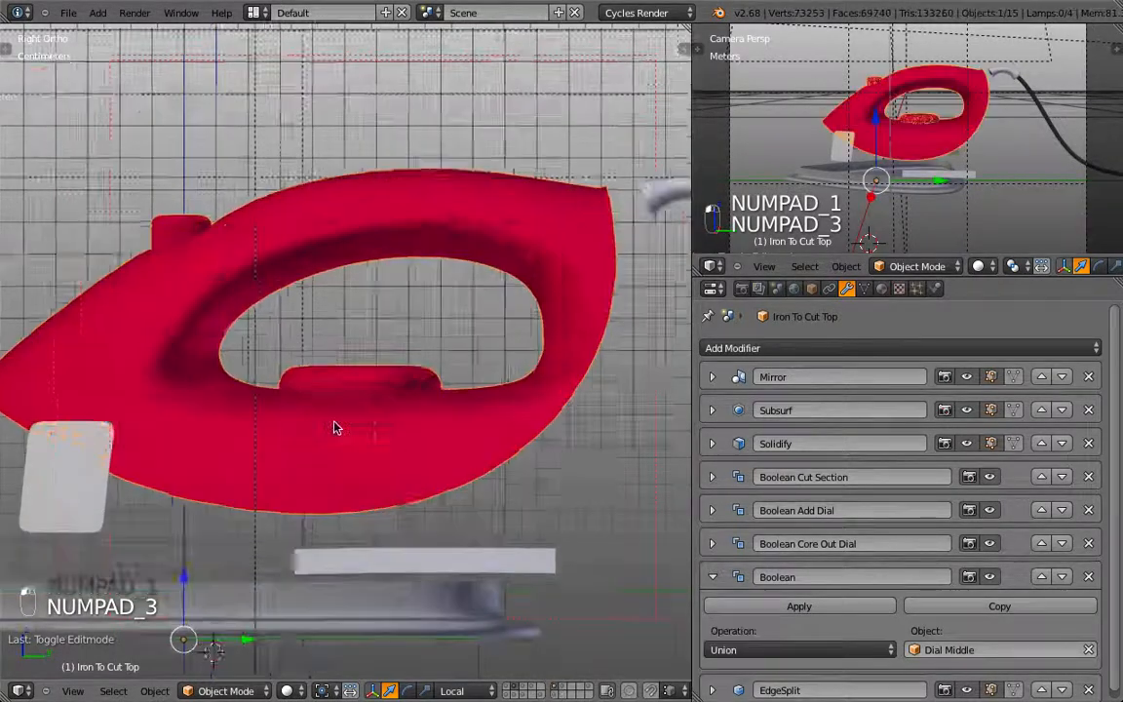
pyautogui.press('z')
pyautogui.scroll(5, 333, 427)
pyautogui.rightClick(322, 450)
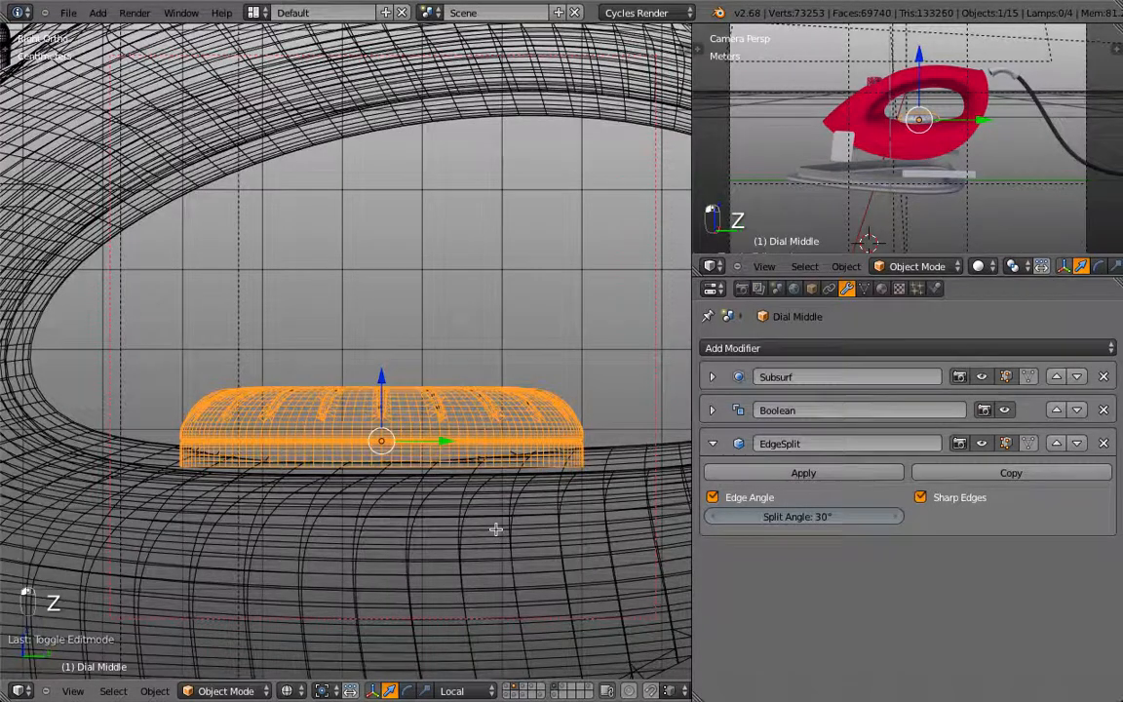
pyautogui.press('Tab')
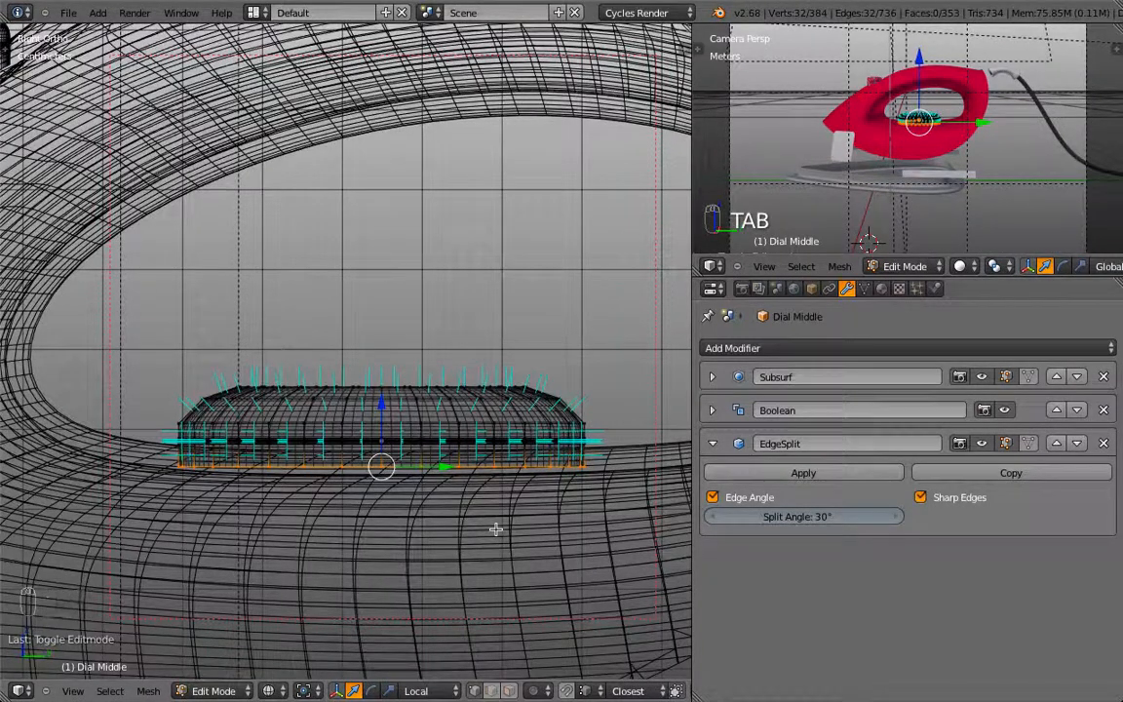
pyautogui.scroll(-2, 496, 529)
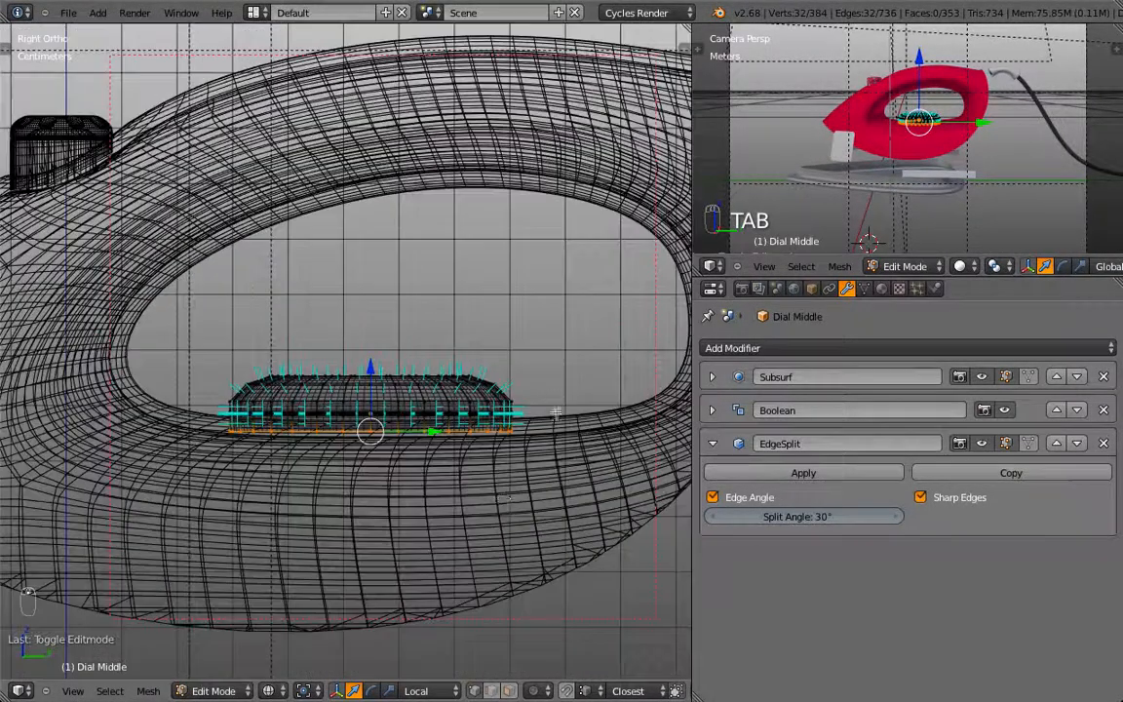
pyautogui.press('z')
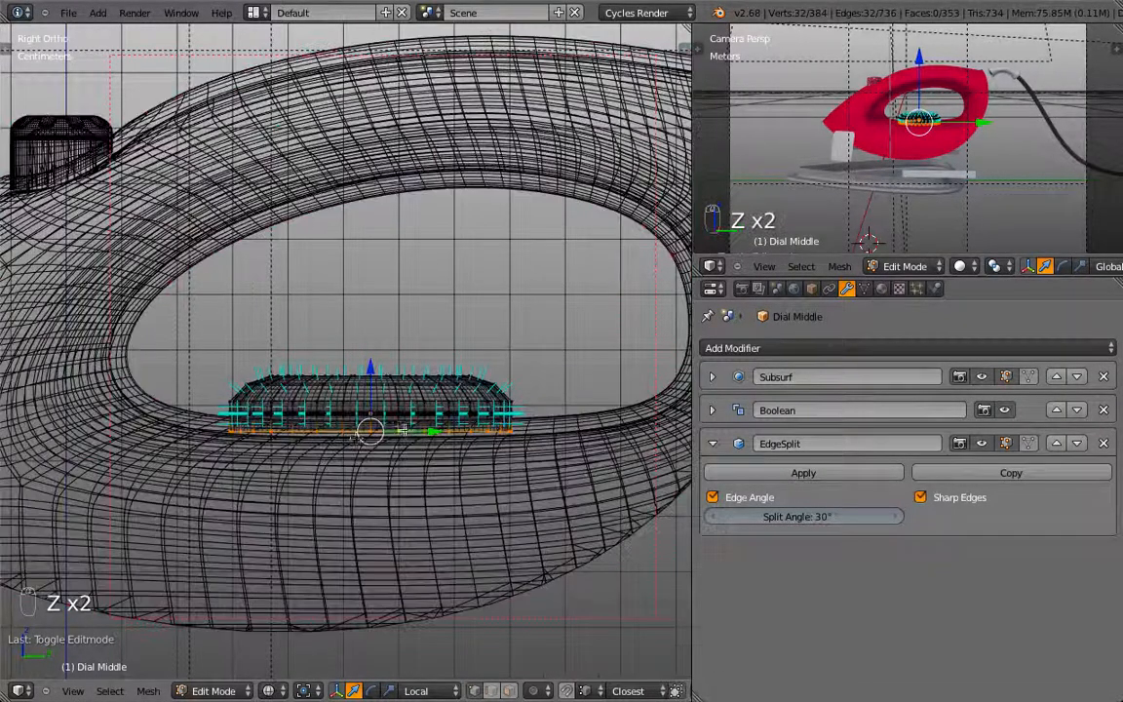
pyautogui.press('z')
pyautogui.press('z')
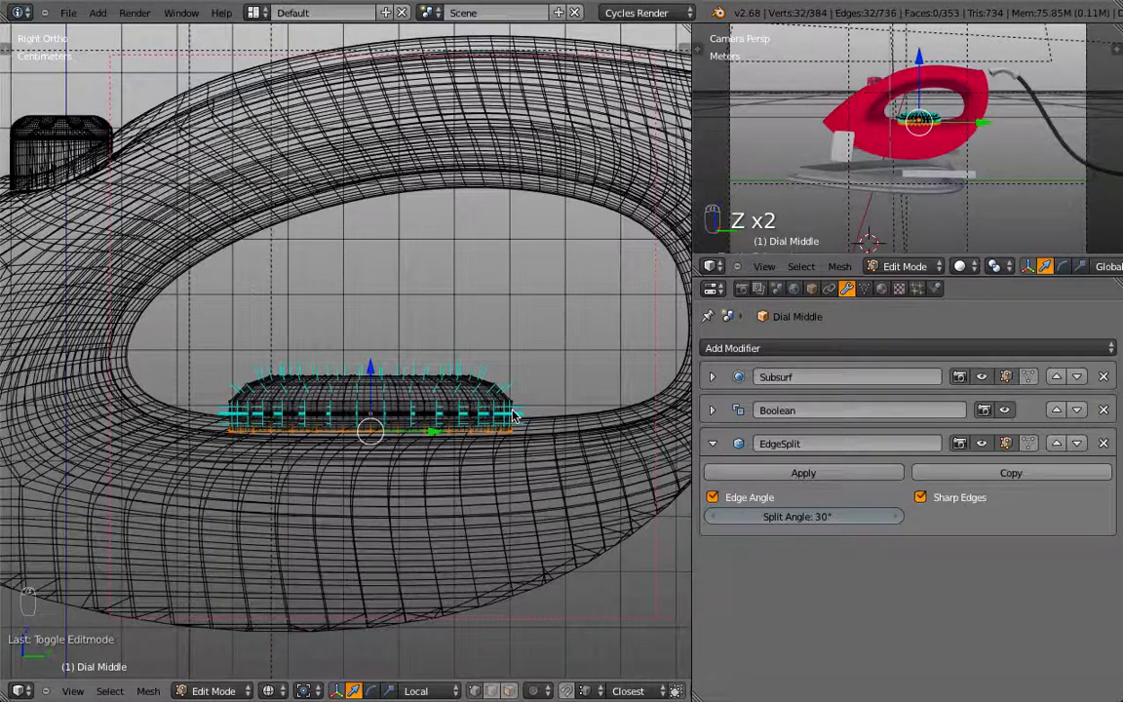
pyautogui.press('Tab')
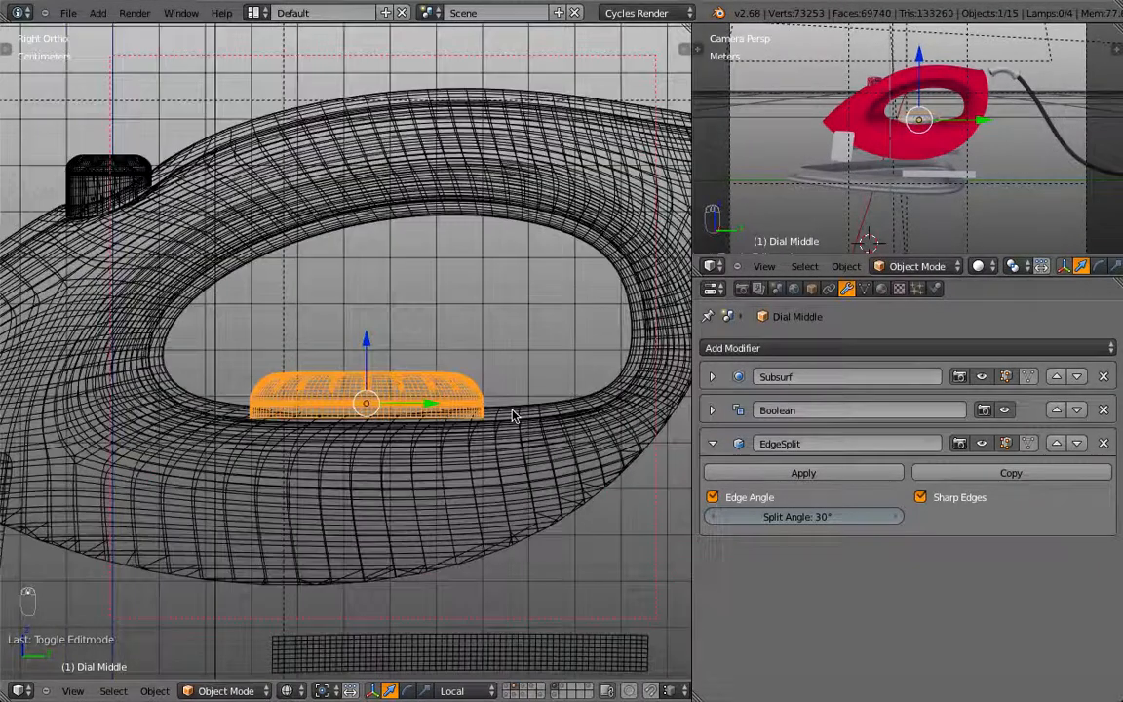
pyautogui.scroll(3, 491, 426)
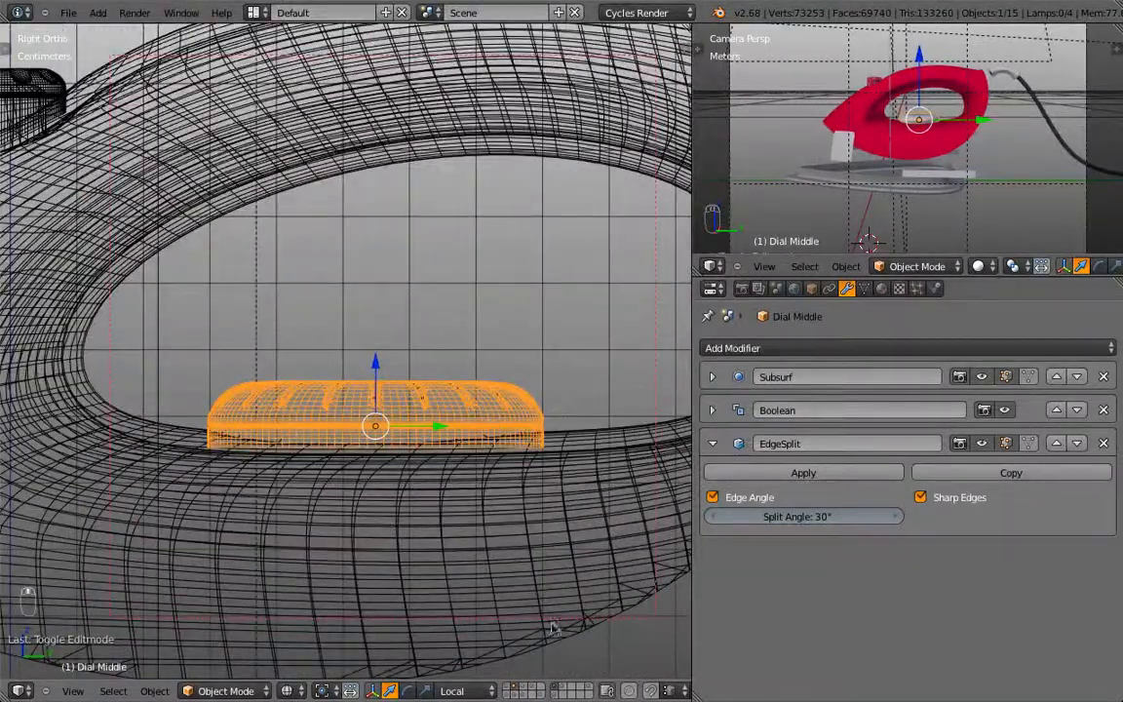
pyautogui.scroll(-2, 113, 211)
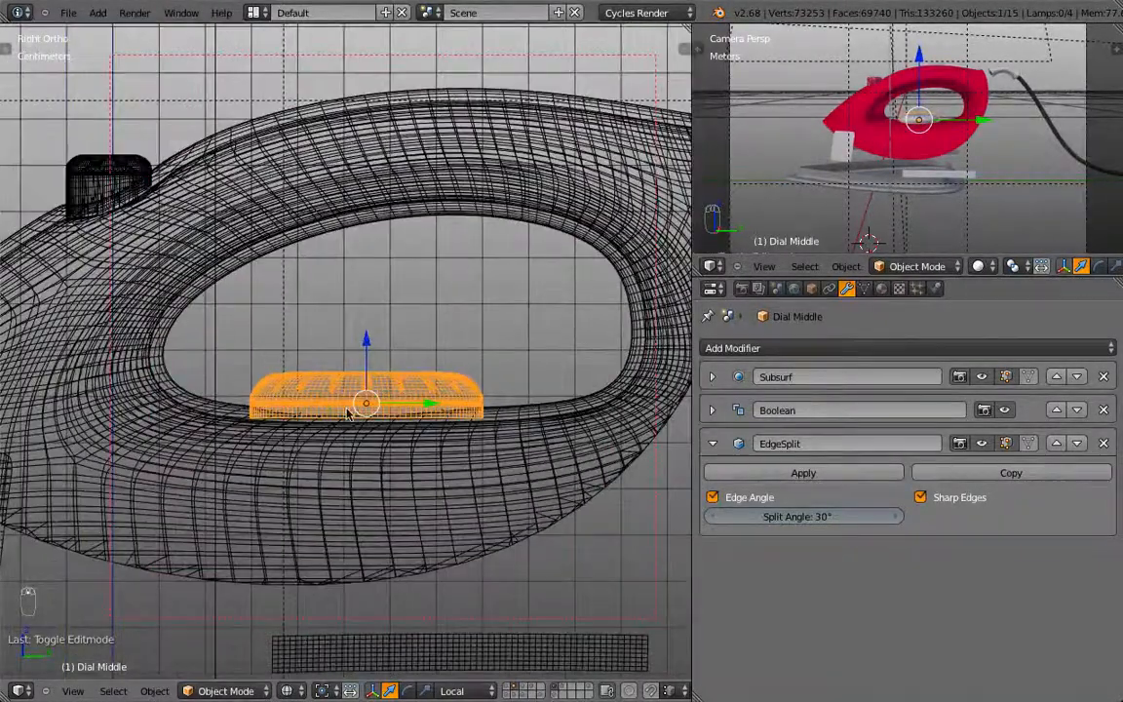
pyautogui.scroll(4, 346, 410)
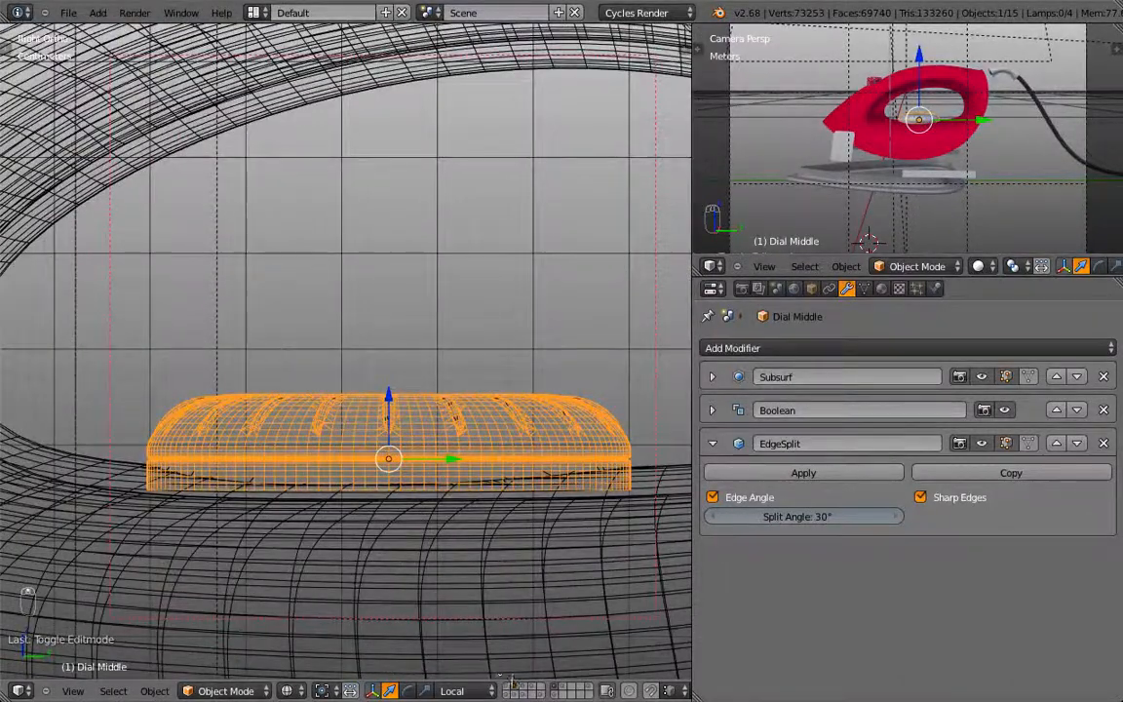
# Rename the iron body's unnamed Boolean modifier as Boolean Add Middle Dial and move it above Boolean Core Out Dial.
pyautogui.click(558, 687)
pyautogui.scroll(-3, 442, 407)
pyautogui.press('z')
pyautogui.moveTo(442, 407); pyautogui.dragTo(405, 452, button='middle')
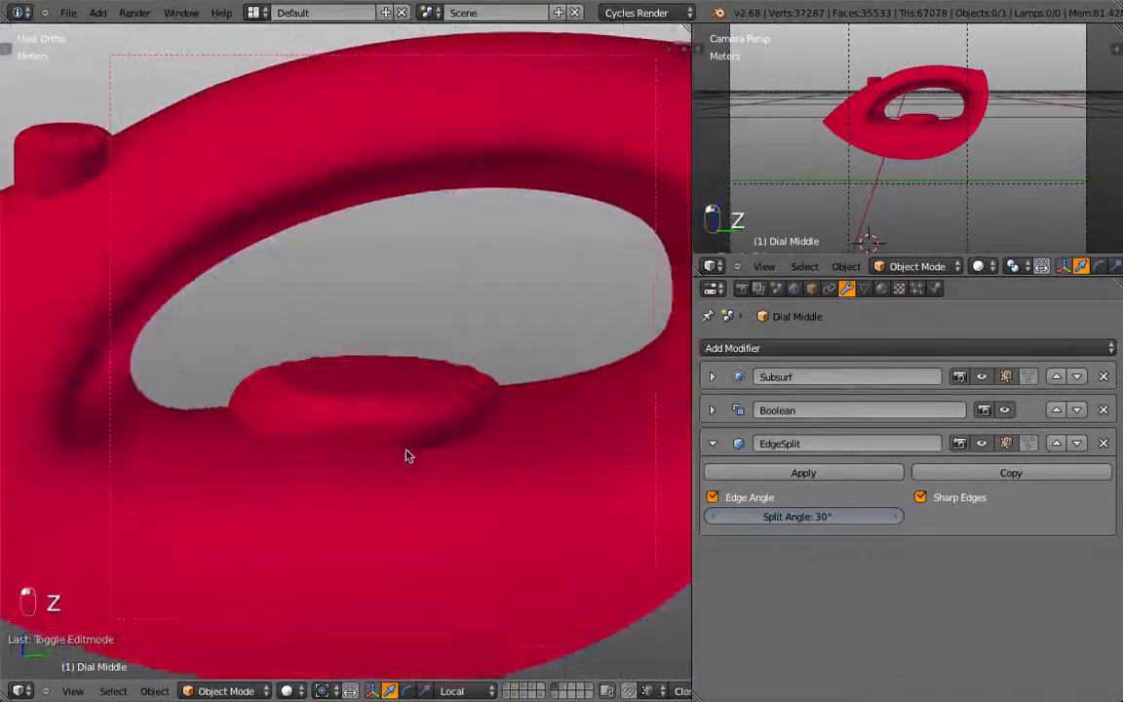
pyautogui.rightClick(408, 455)
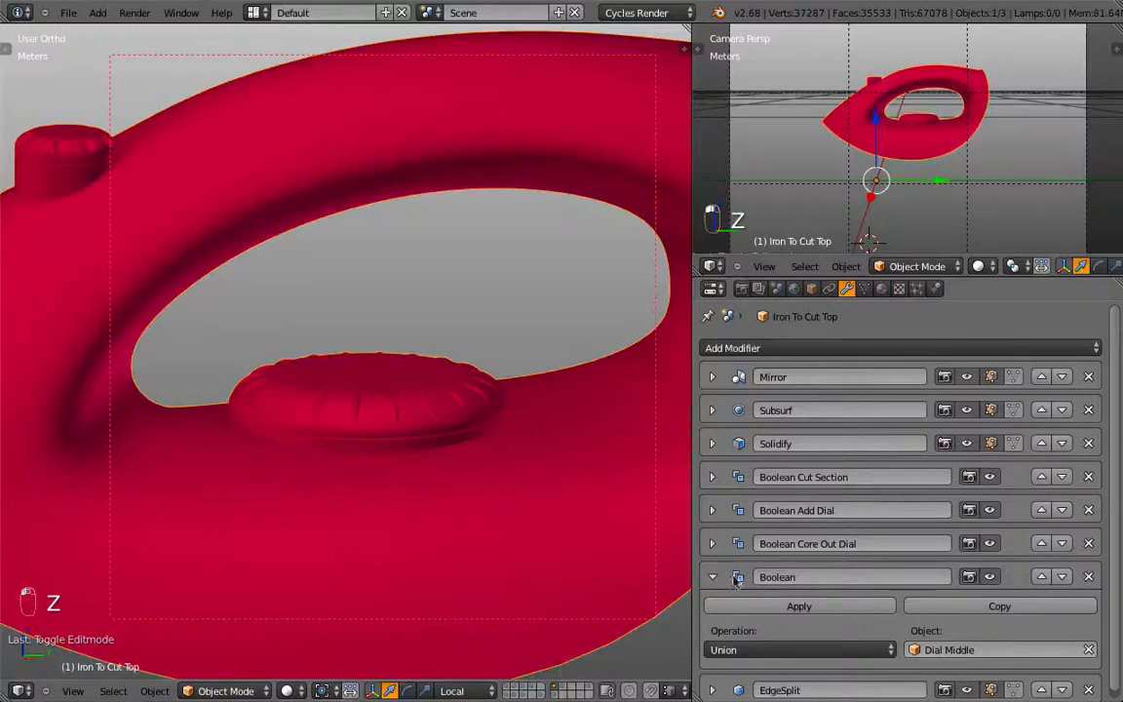
pyautogui.click(831, 576)
pyautogui.click(832, 574)
pyautogui.write('Ad')
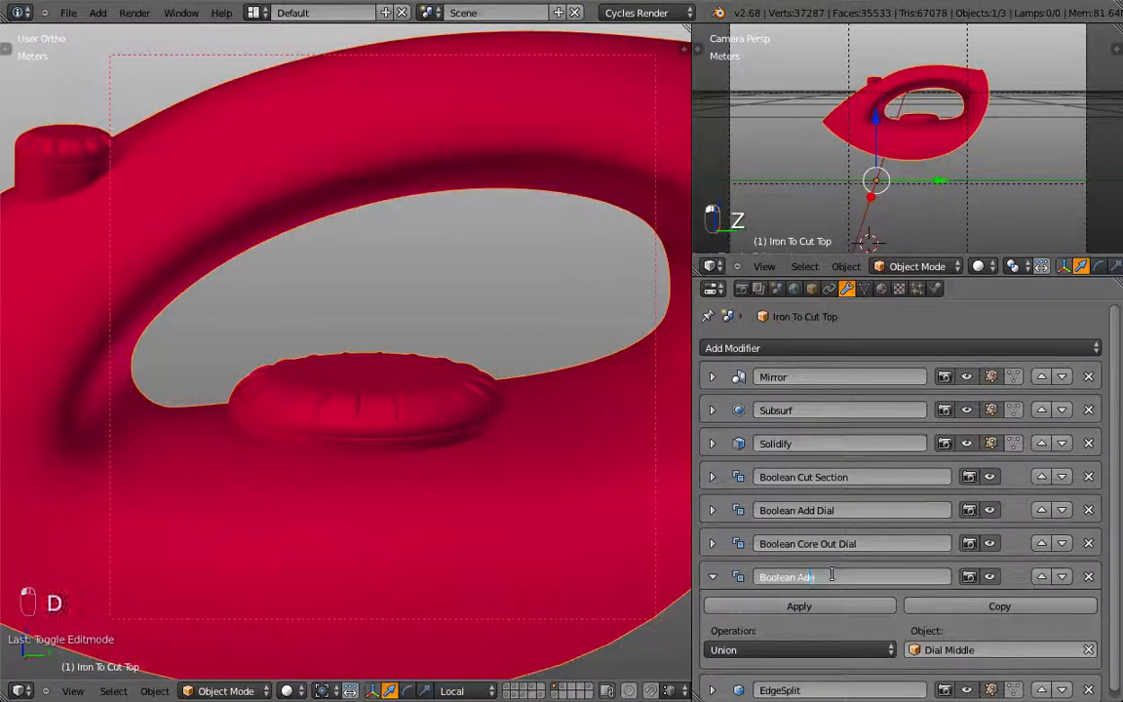
pyautogui.write('d Middle Dial')
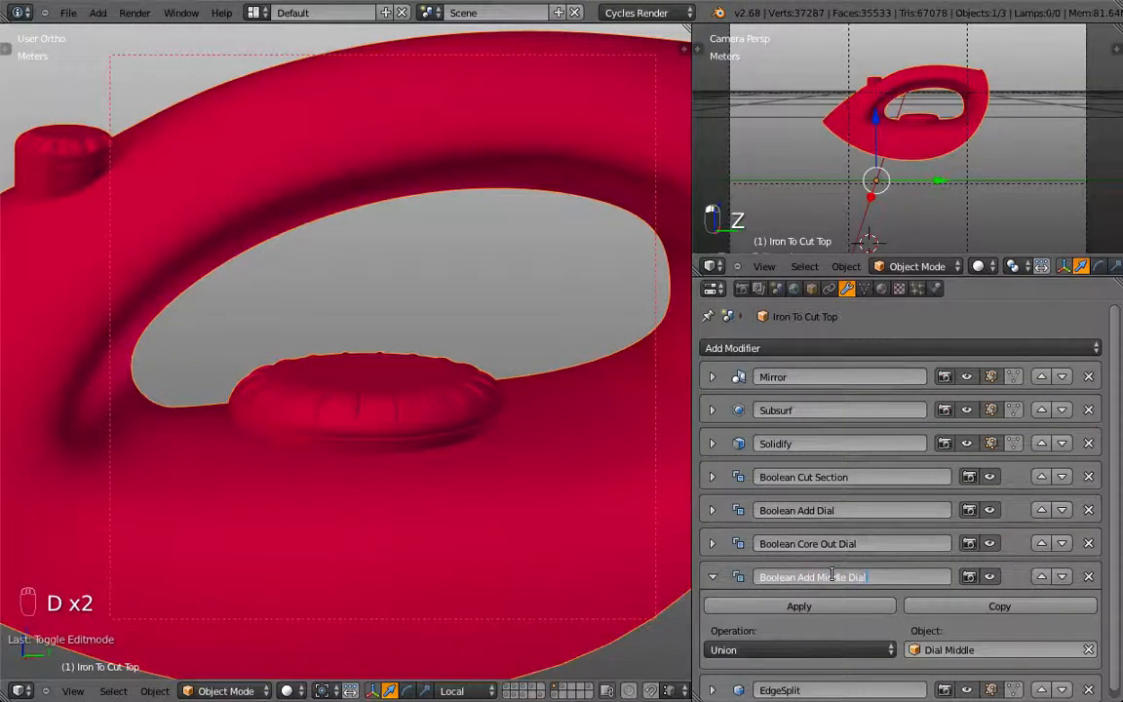
pyautogui.press('Return')
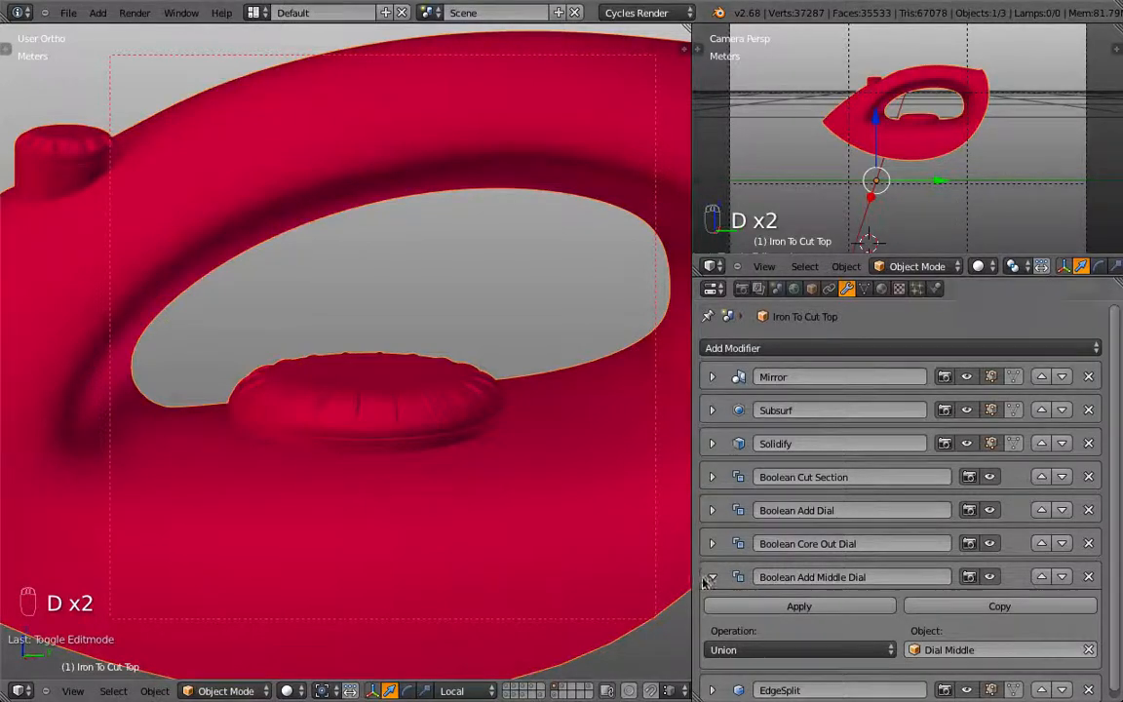
pyautogui.click(711, 577)
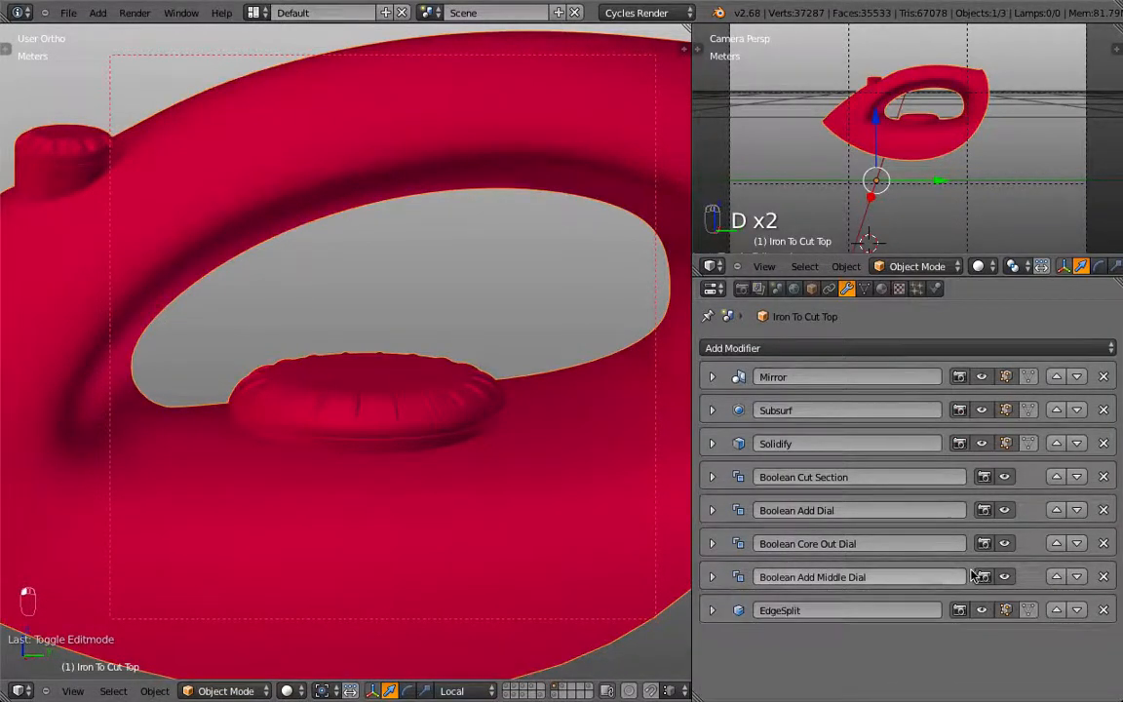
pyautogui.click(1058, 576)
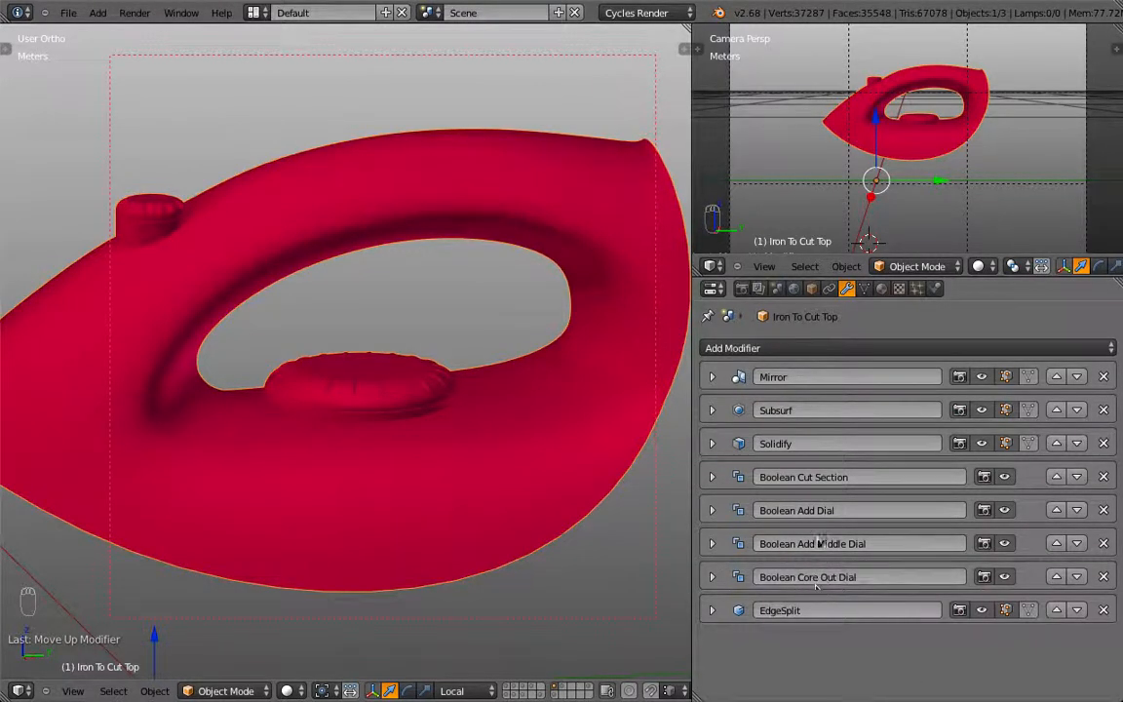
# Rename the Boolean Add Dial modifier as Boolean Add Top Dial and Boolean Core Out Dial as Boolean Core Out Dials.
pyautogui.click(818, 511)
pyautogui.click(819, 511)
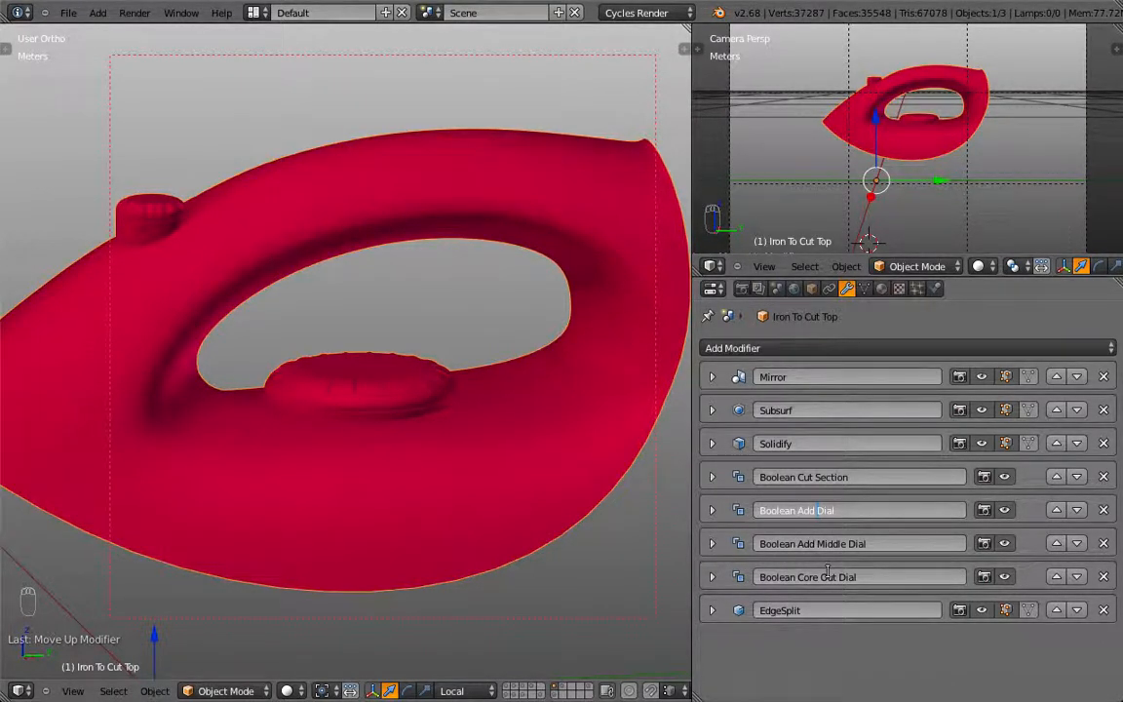
pyautogui.write('op')
pyautogui.press('Return')
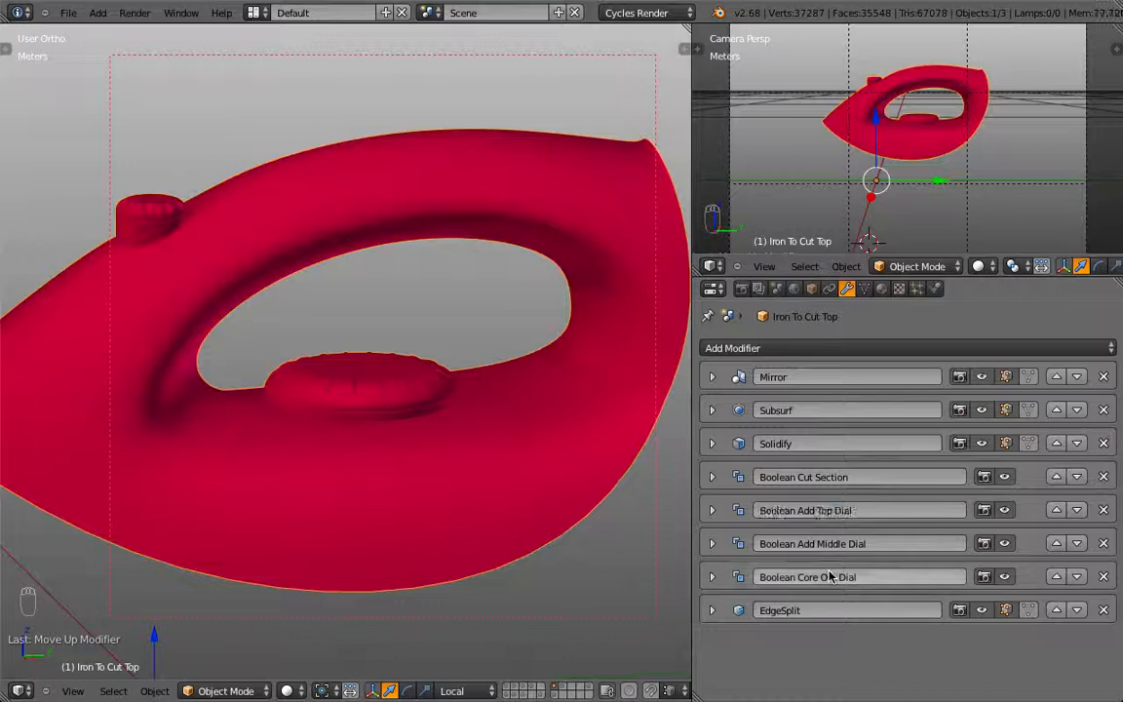
pyautogui.doubleClick(895, 577)
pyautogui.click(923, 651)
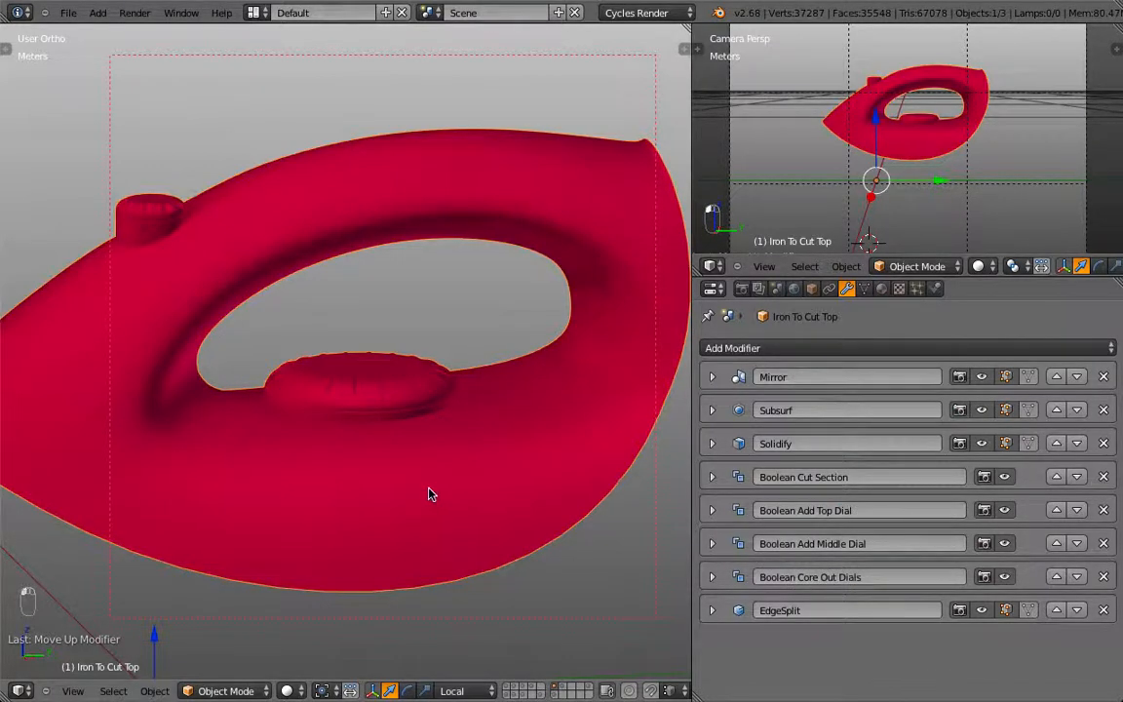
# Show the layer holding the separate dials in a wireframe right view and open the middle dial's mesh for editing.
pyautogui.press('KP_1')
pyautogui.press('KP_3')
pyautogui.press('z')
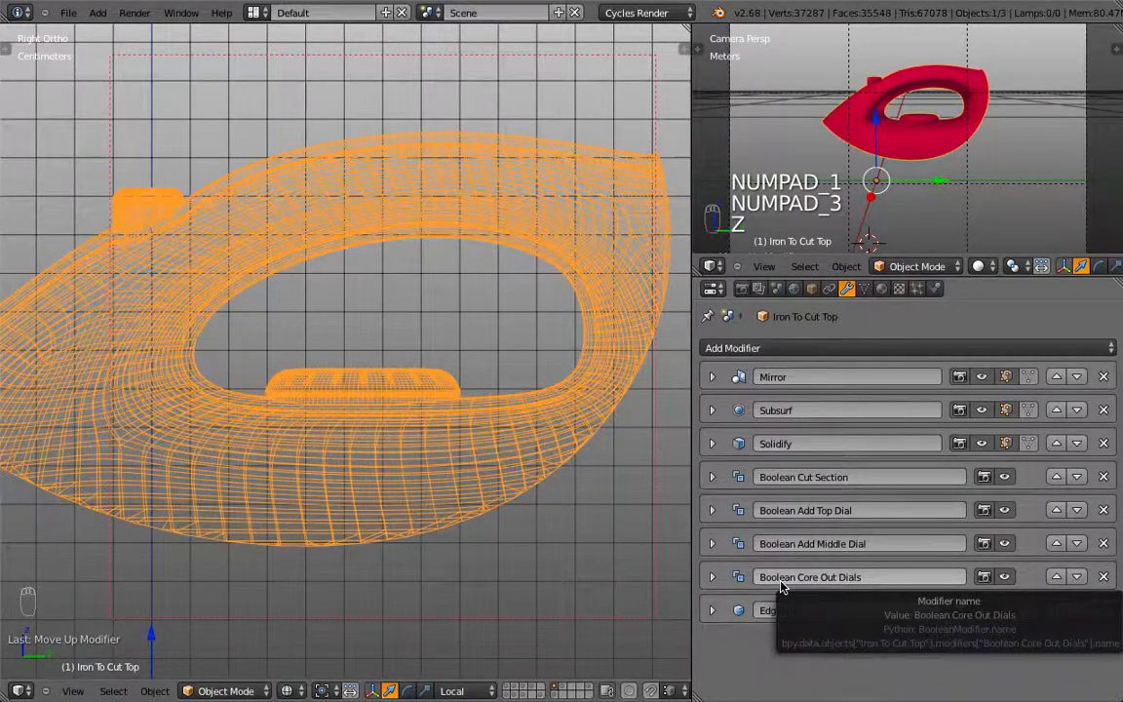
pyautogui.click(515, 687)
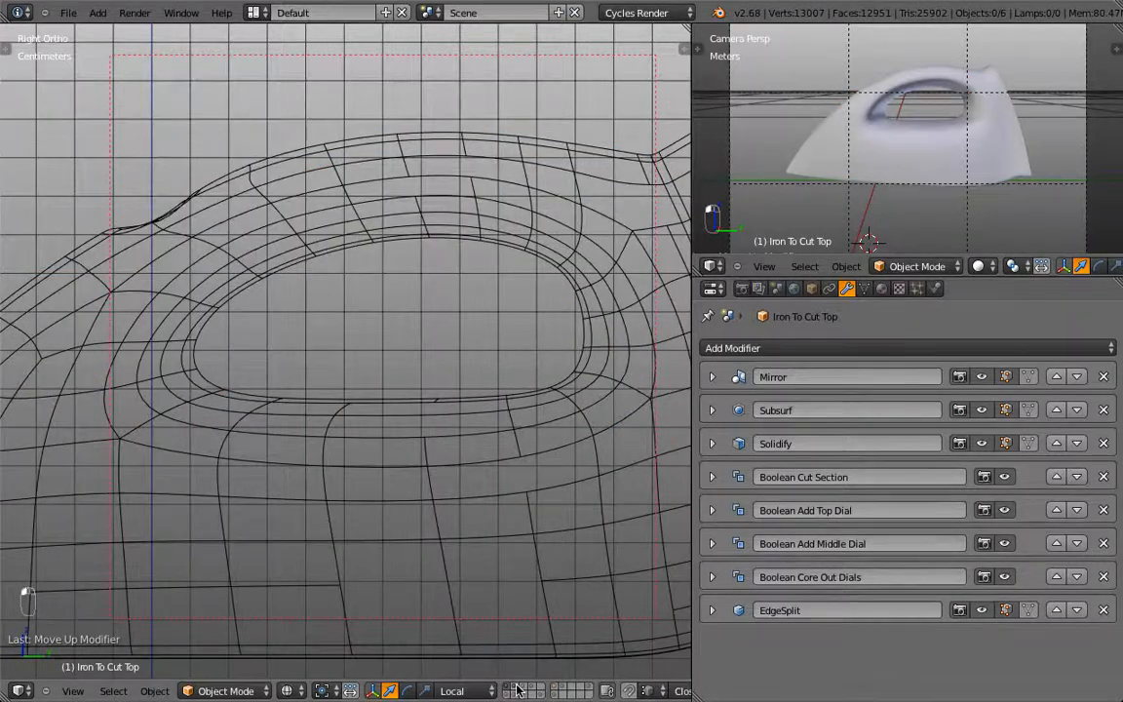
pyautogui.keyDown('shift'); pyautogui.click(517, 689); pyautogui.keyUp('shift')
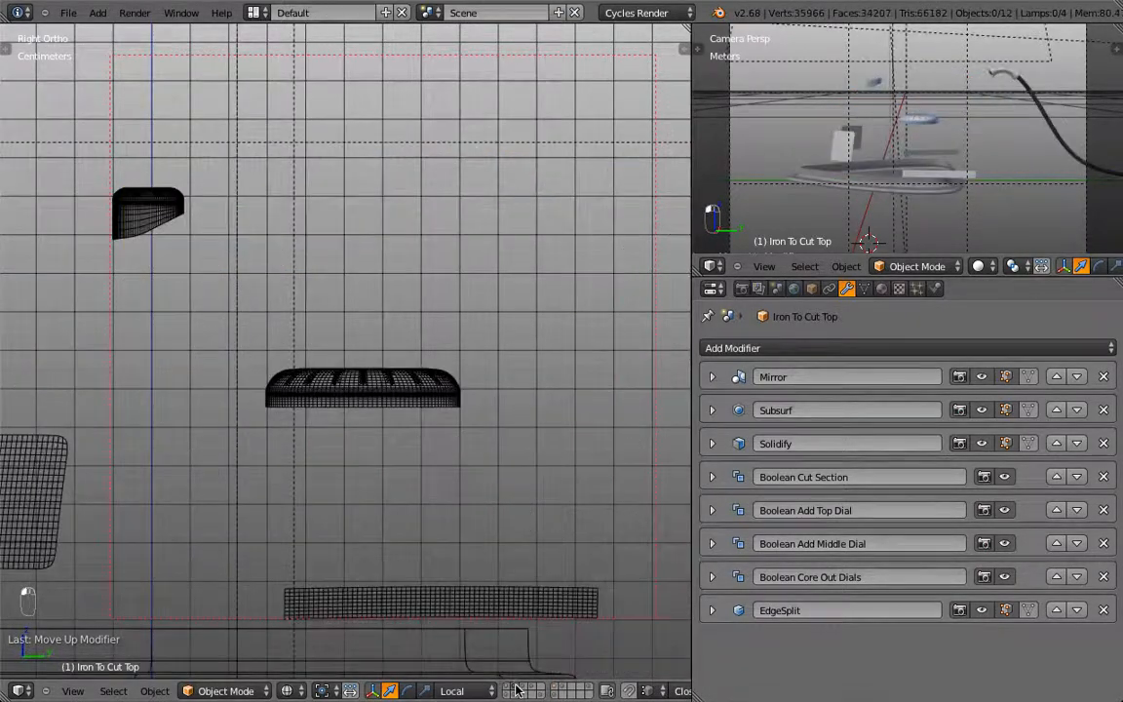
pyautogui.rightClick(361, 420)
pyautogui.press('Tab')
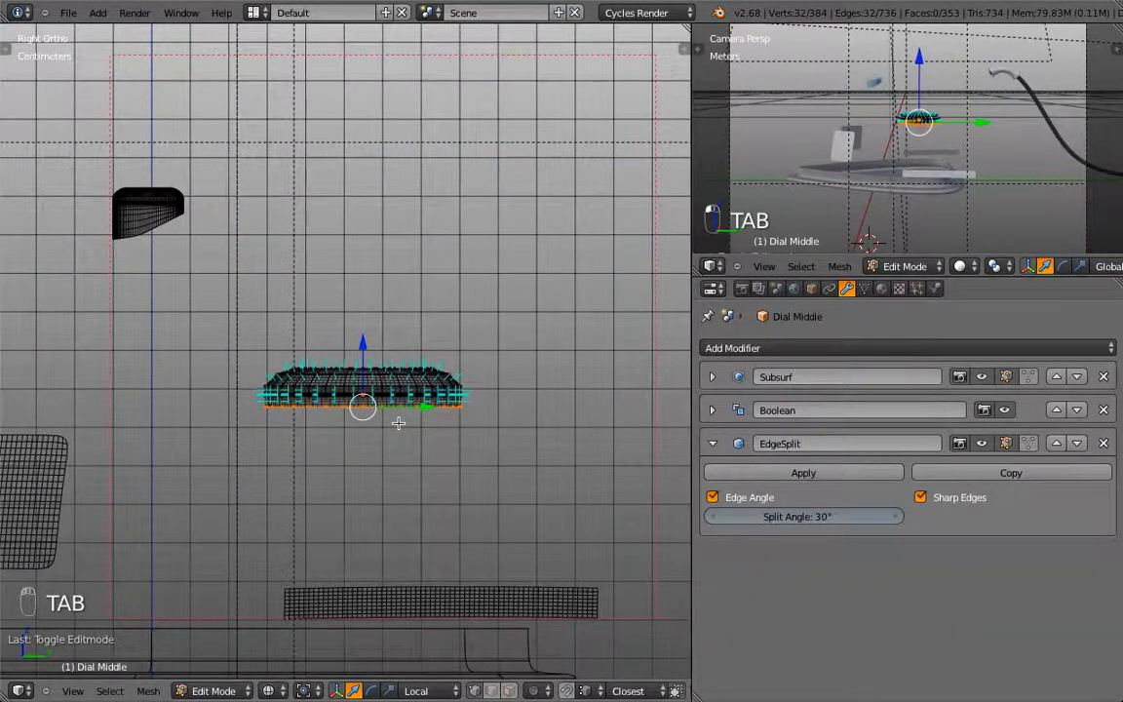
# Duplicate the middle dial's selected bottom edge loop in place and separate the copy into its own object.
pyautogui.scroll(5, 398, 422)
pyautogui.hotkey('shift', 'd')
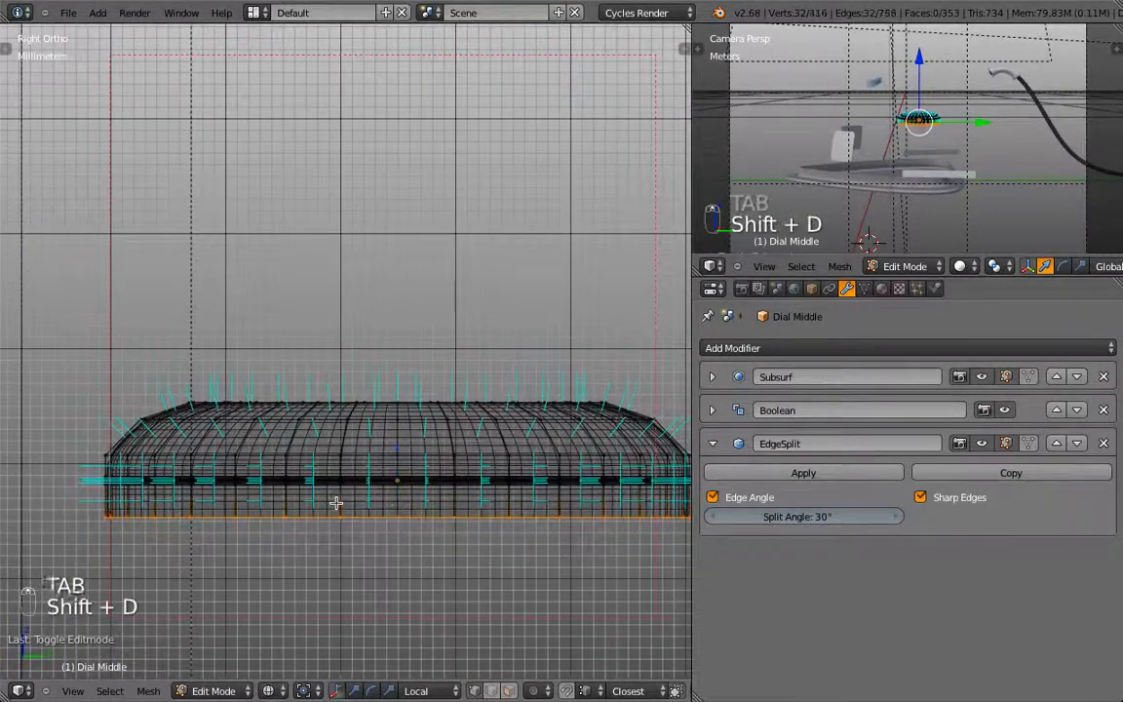
pyautogui.rightClick(335, 503)
pyautogui.press('p')
pyautogui.click(335, 503)
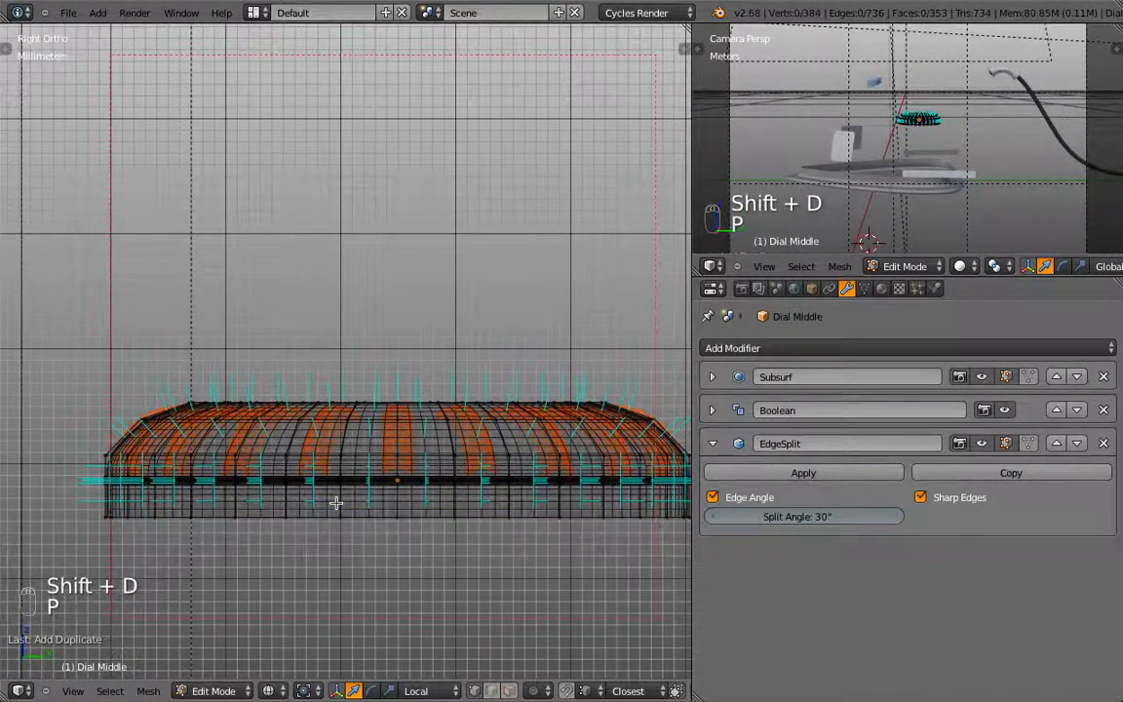
pyautogui.press('Tab')
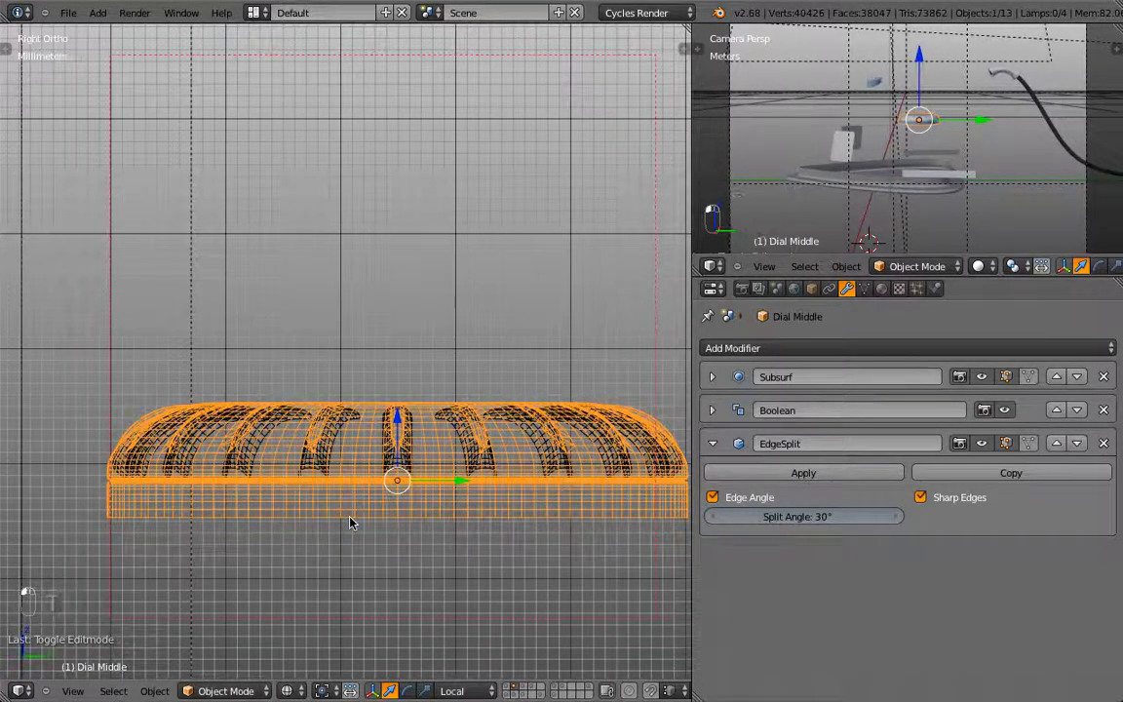
# Select the middle dial's bottom edge loop, duplicate it in place and separate the duplicate into its own object.
pyautogui.moveTo(368, 489); pyautogui.dragTo(388, 535, button='middle')
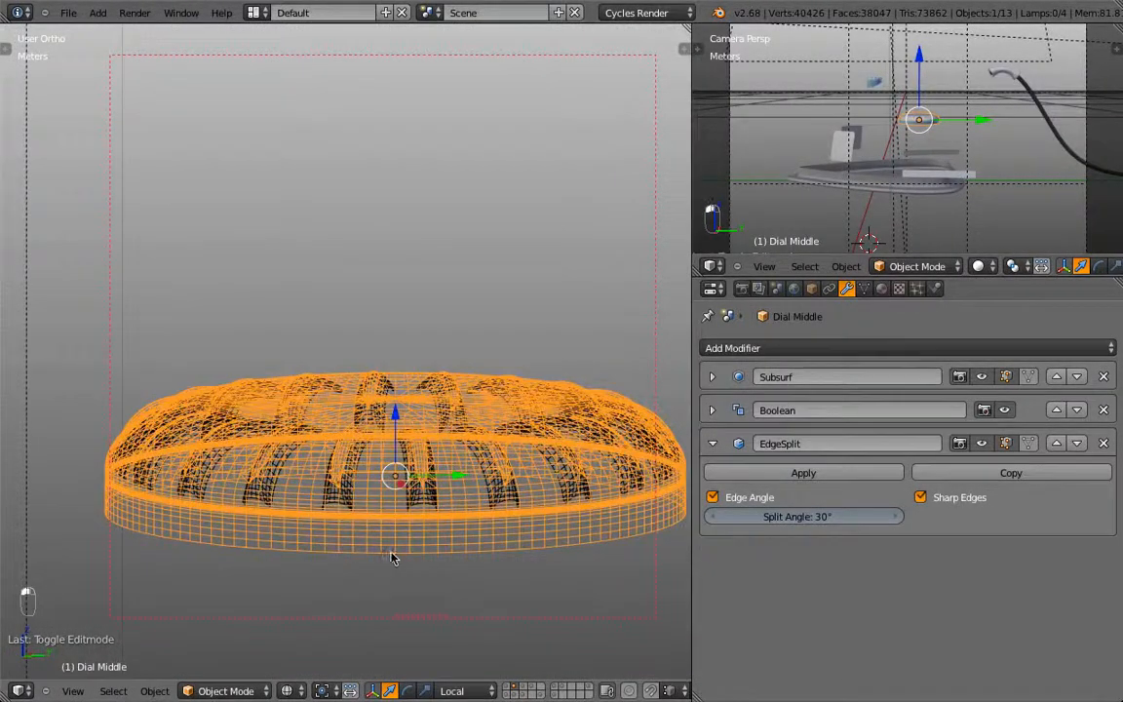
pyautogui.press('Tab')
pyautogui.keyDown('alt'); pyautogui.rightClick(396, 556); pyautogui.keyUp('alt')
pyautogui.hotkey('shift', 'd')
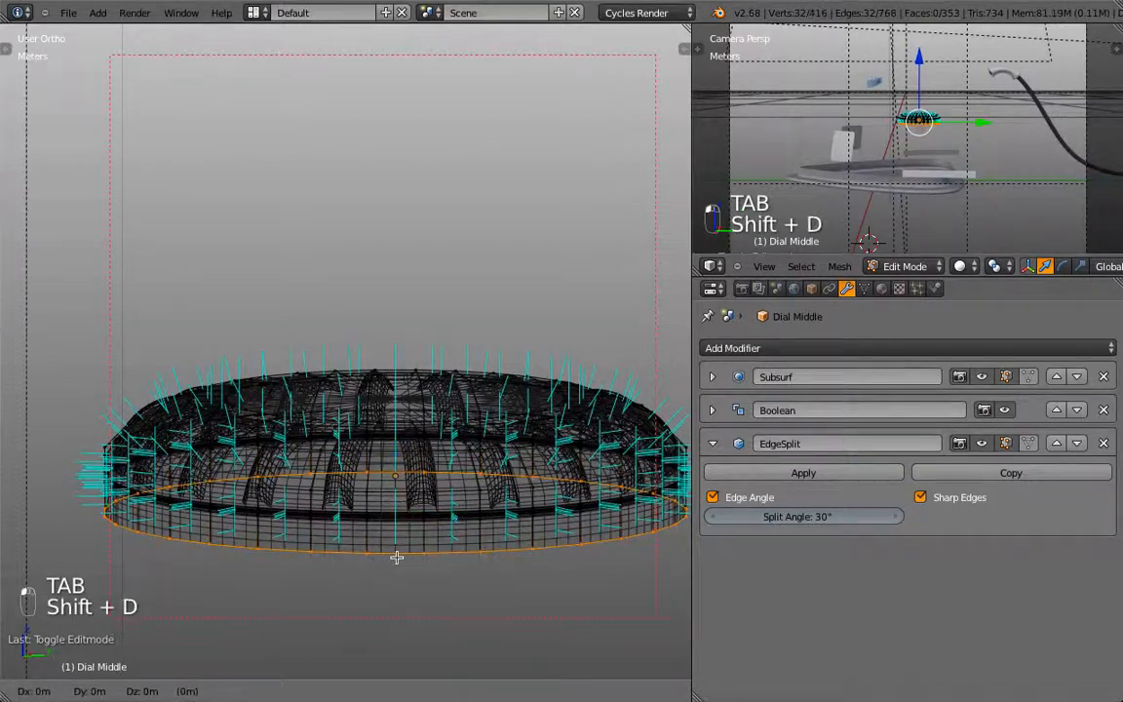
pyautogui.rightClick(396, 556)
pyautogui.press('p')
pyautogui.click(397, 557)
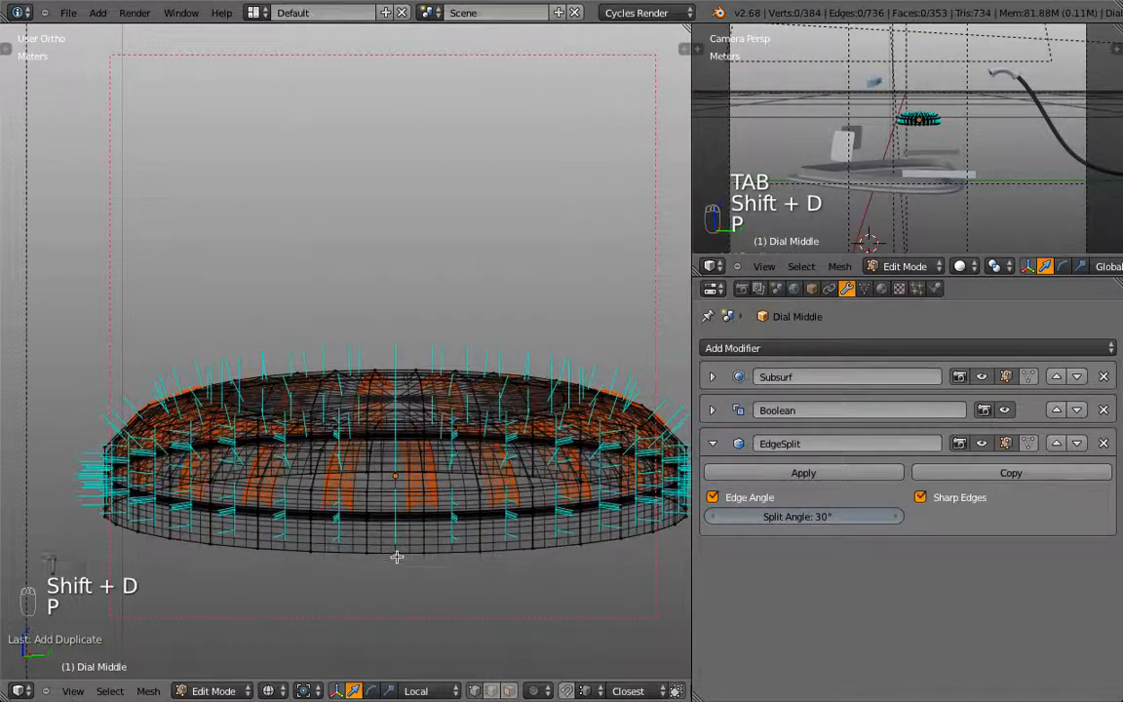
pyautogui.press('Tab')
# Remove the Subsurf, Boolean and EdgeSplit modifiers from the separated edge loop object Dial Middle.002.
pyautogui.rightClick(432, 504)
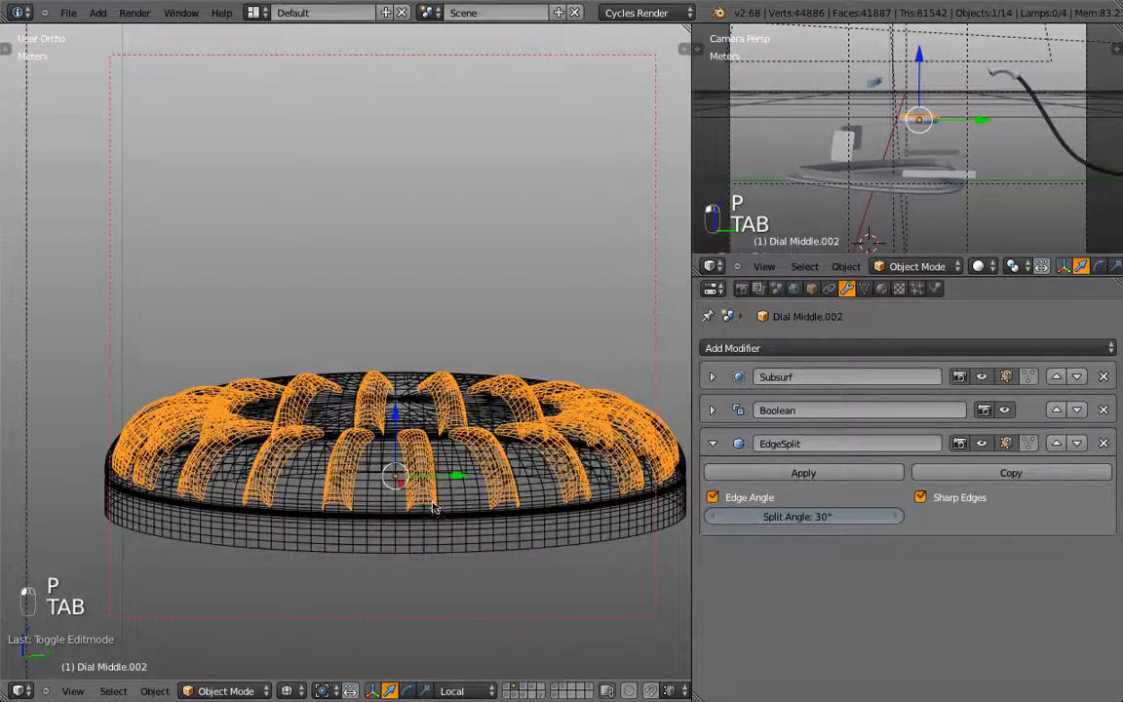
pyautogui.press('Tab')
pyautogui.press('Tab')
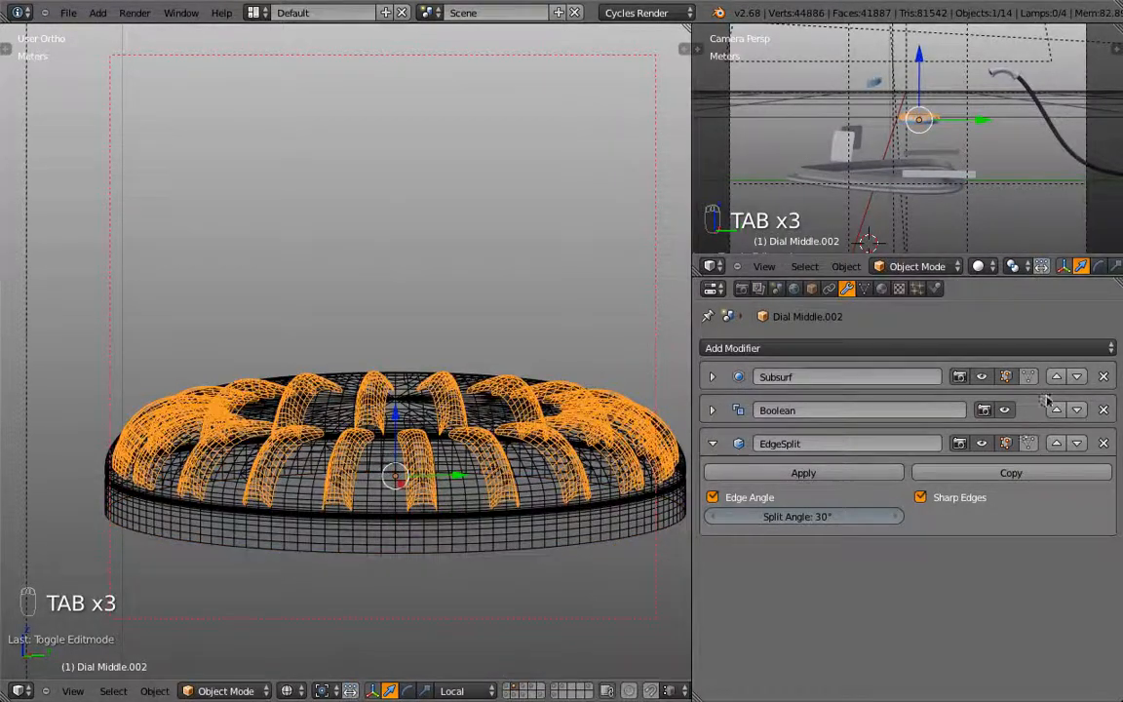
pyautogui.click(1104, 378)
pyautogui.click(1105, 377)
pyautogui.click(1105, 378)
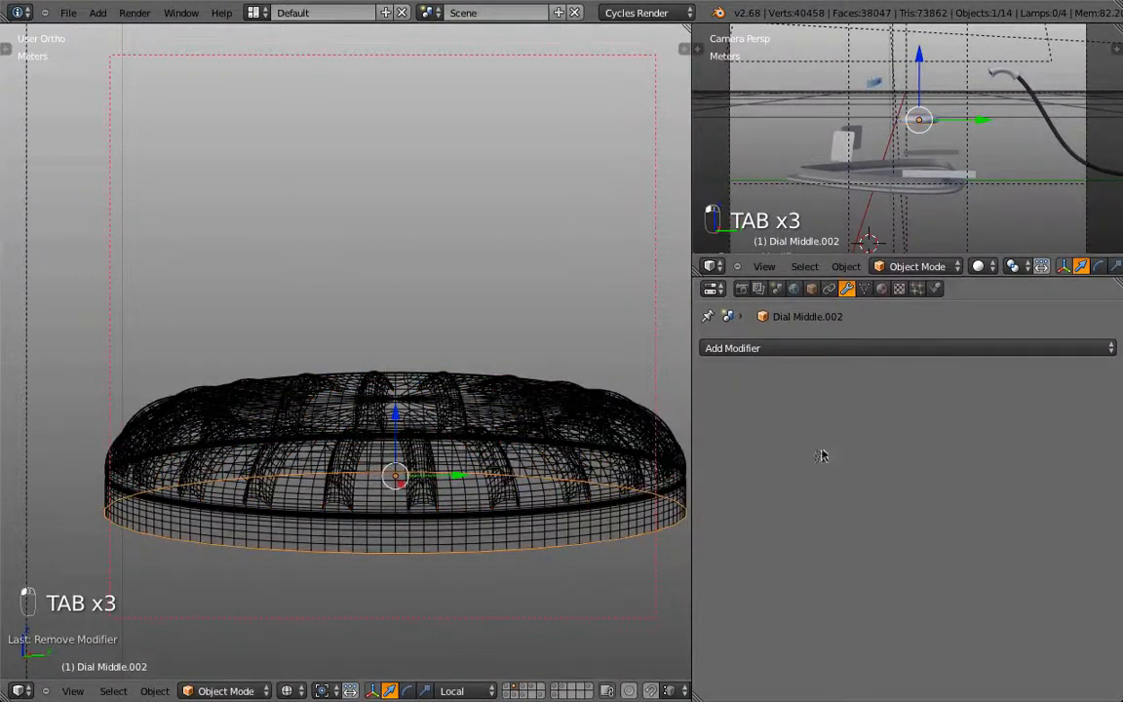
# Delete the surplus first copy of the separated edge loop.
pyautogui.rightClick(506, 498)
pyautogui.press('x')
pyautogui.click(504, 497)
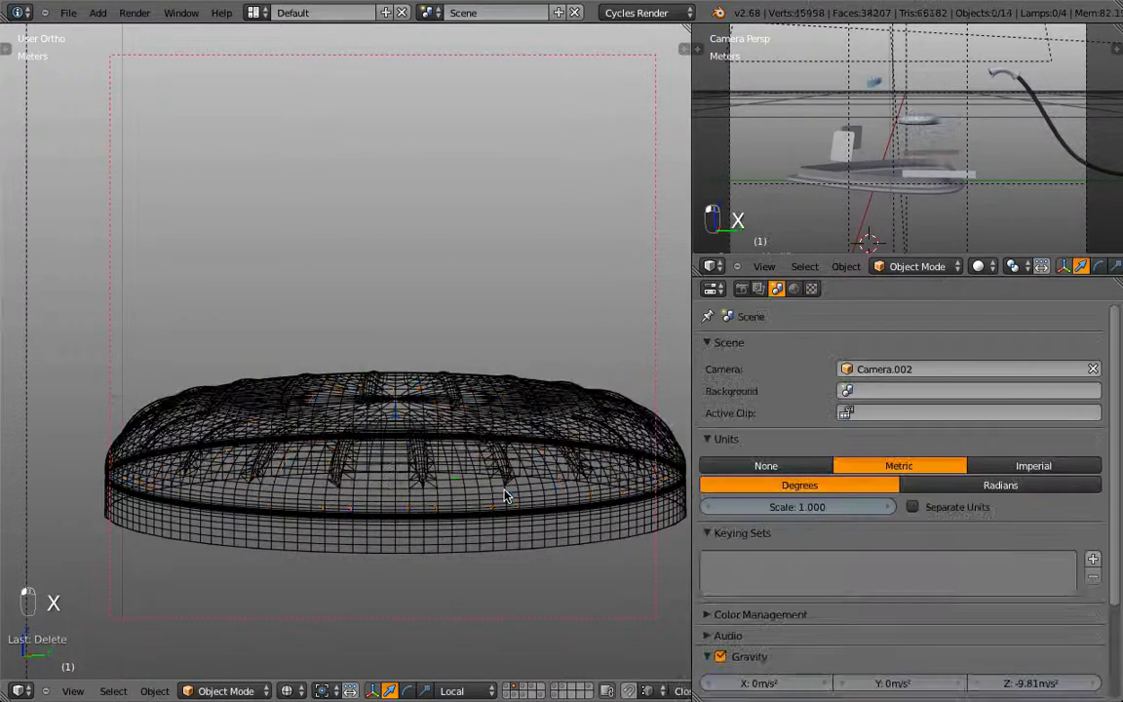
# Extrude the separated edge loop Dial Middle.002 straight up to form a short ring wall inside the middle dial.
pyautogui.rightClick(509, 552)
pyautogui.press('Tab')
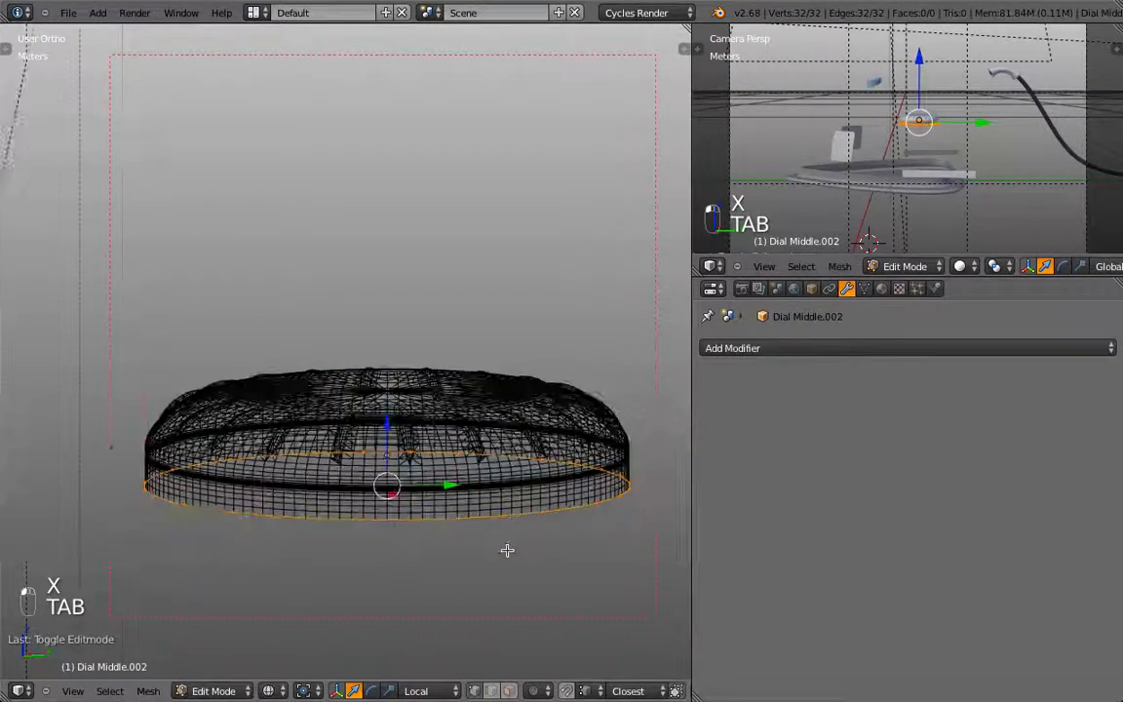
pyautogui.press('KP_1')
pyautogui.press('e')
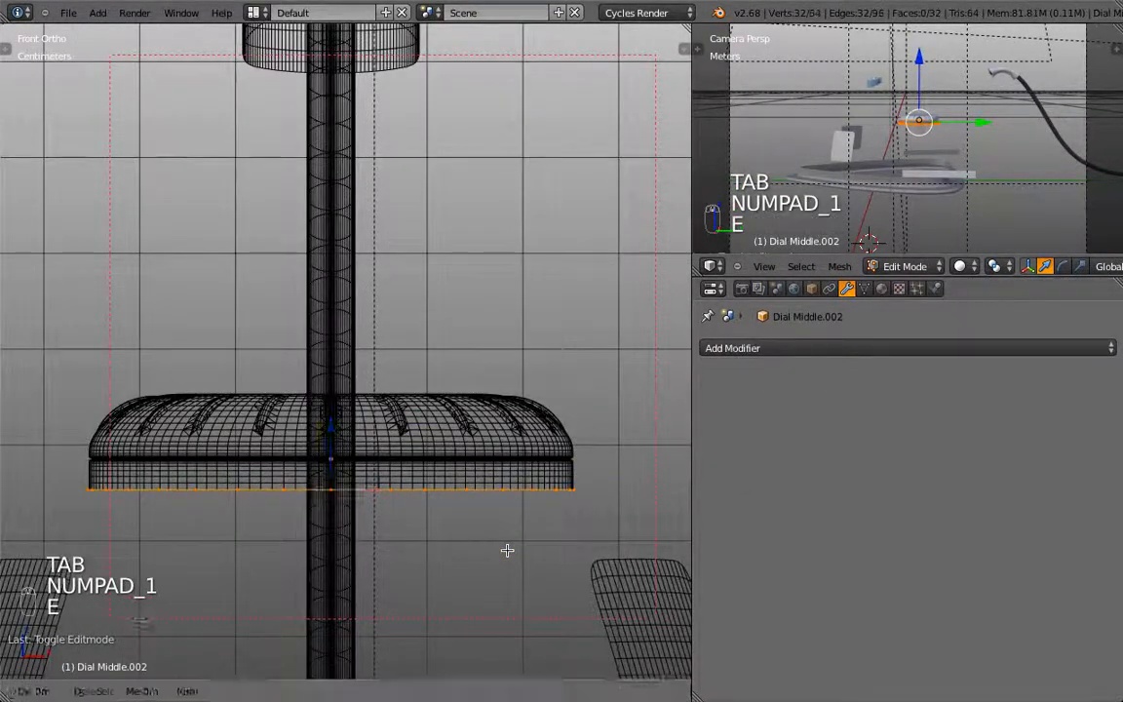
pyautogui.rightClick(507, 551)
pyautogui.moveTo(331, 434); pyautogui.dragTo(344, 386)
# Select the whole ring wall and run Solidify on it with a thickness of 0.0030 to create an inner wall.
pyautogui.moveTo(363, 401); pyautogui.dragTo(424, 454, button='middle')
pyautogui.press('a')
pyautogui.press('a')
pyautogui.press('a')
pyautogui.press('t')
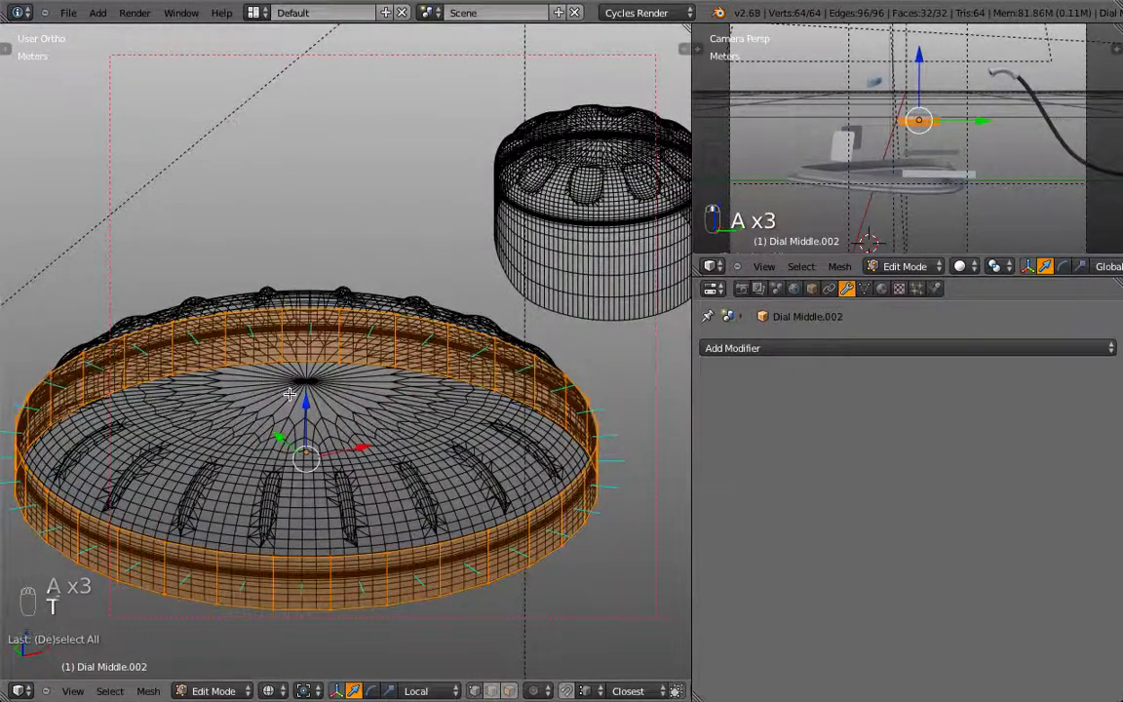
pyautogui.press('t')
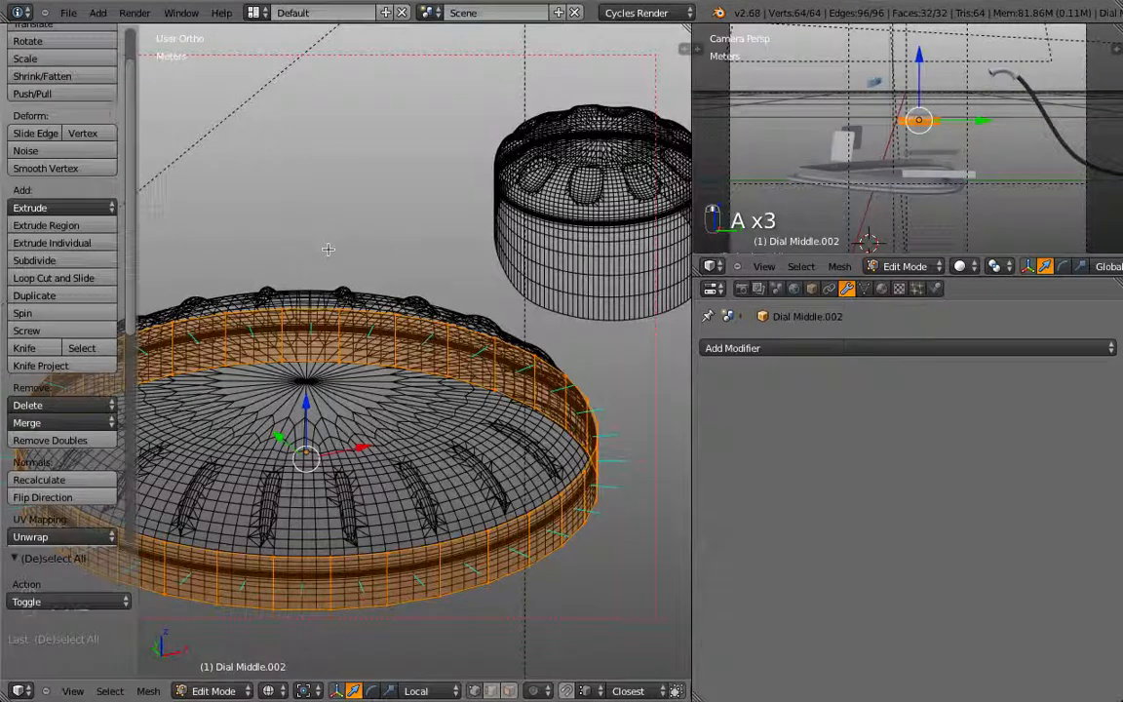
pyautogui.press('space')
pyautogui.write('solid')
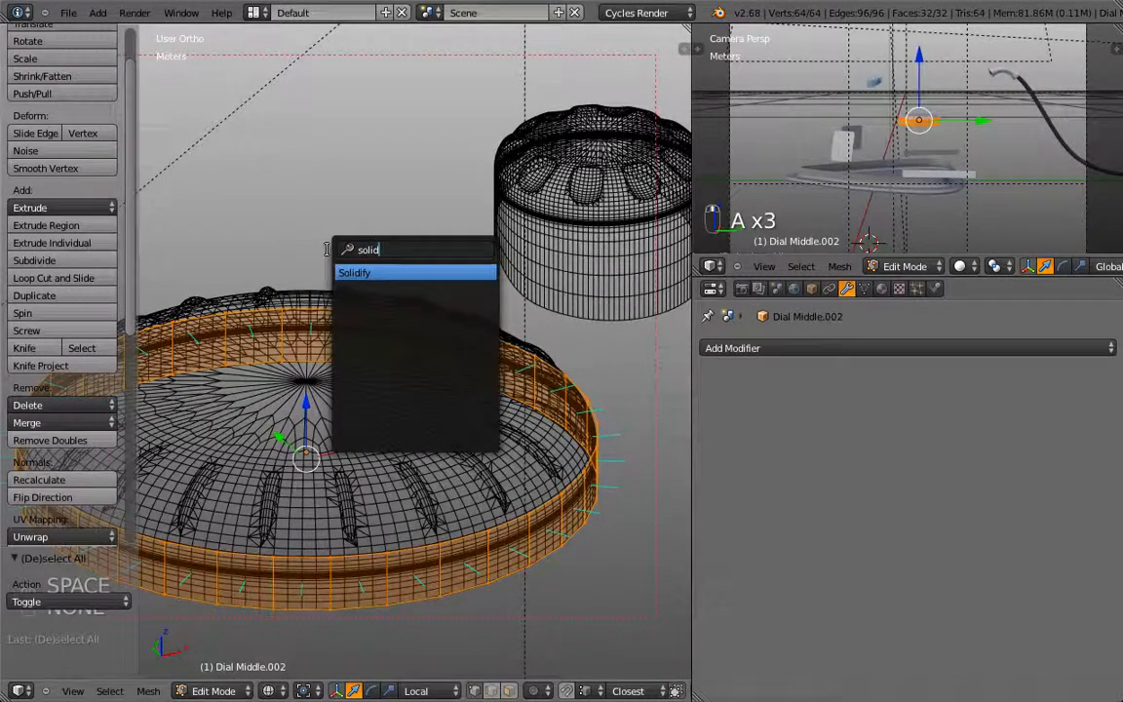
pyautogui.press('Return')
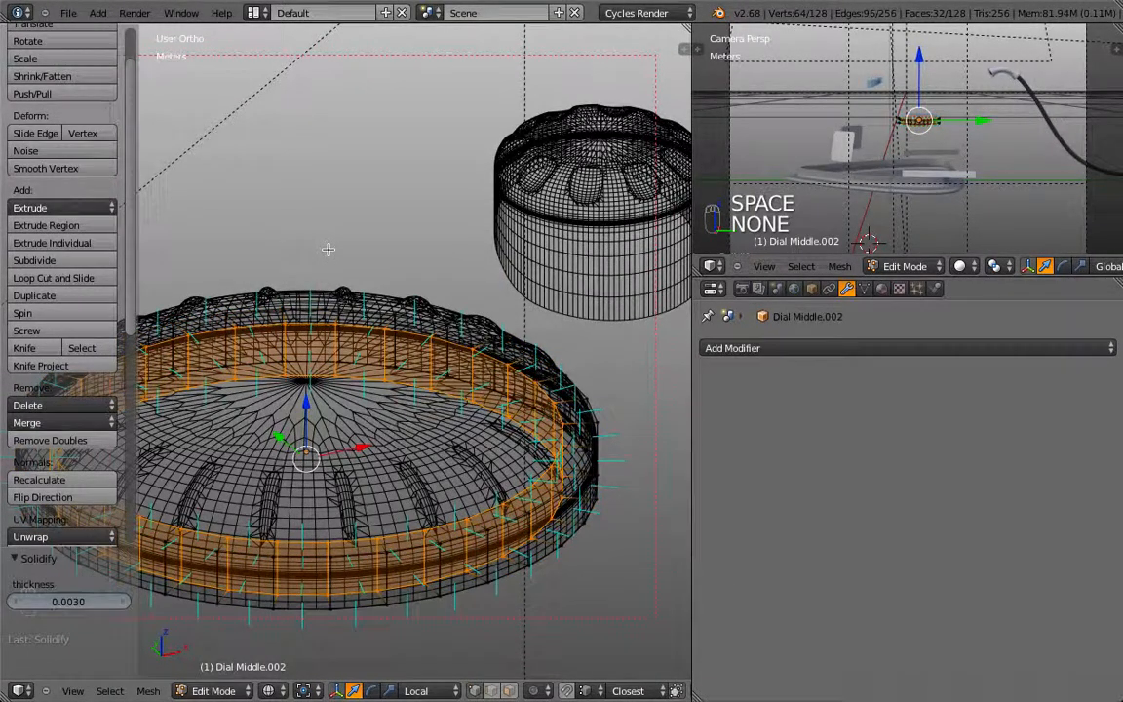
# Delete the vertices of the original outer ring wall and make the normals of the remaining inner ring consistent.
pyautogui.moveTo(444, 474); pyautogui.dragTo(488, 607, button='middle')
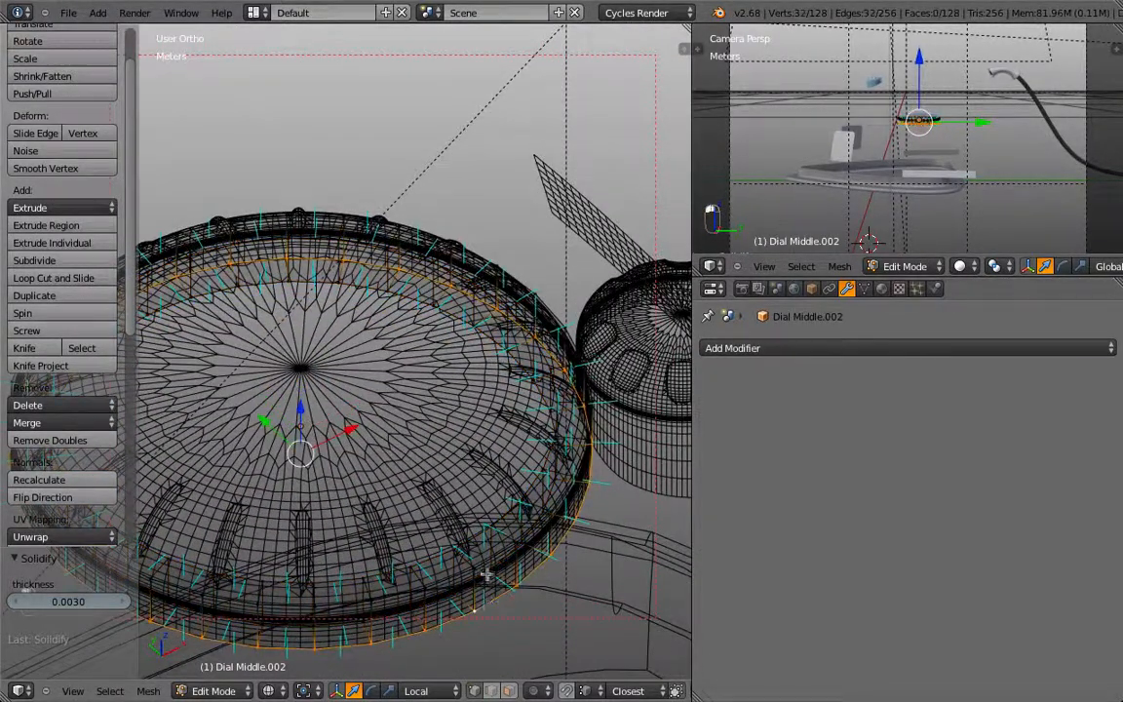
pyautogui.keyDown('alt'); pyautogui.keyDown('shift'); pyautogui.rightClick(443, 508); pyautogui.keyUp('shift'); pyautogui.keyUp('alt')
pyautogui.press('x')
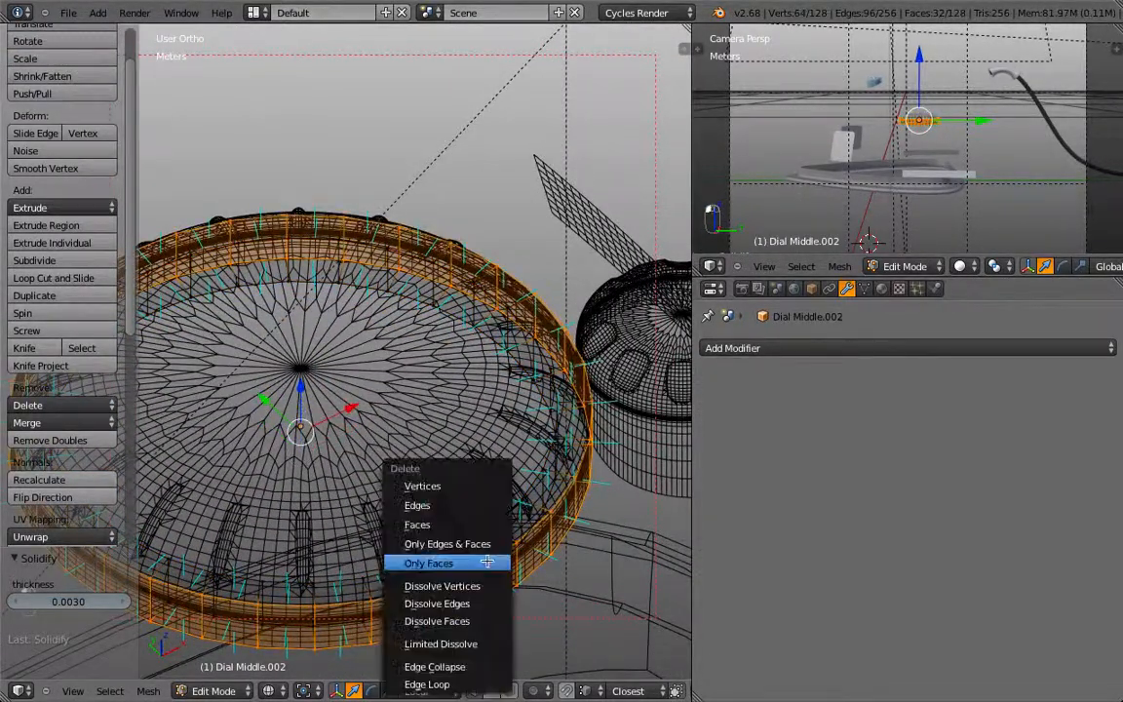
pyautogui.click(471, 480)
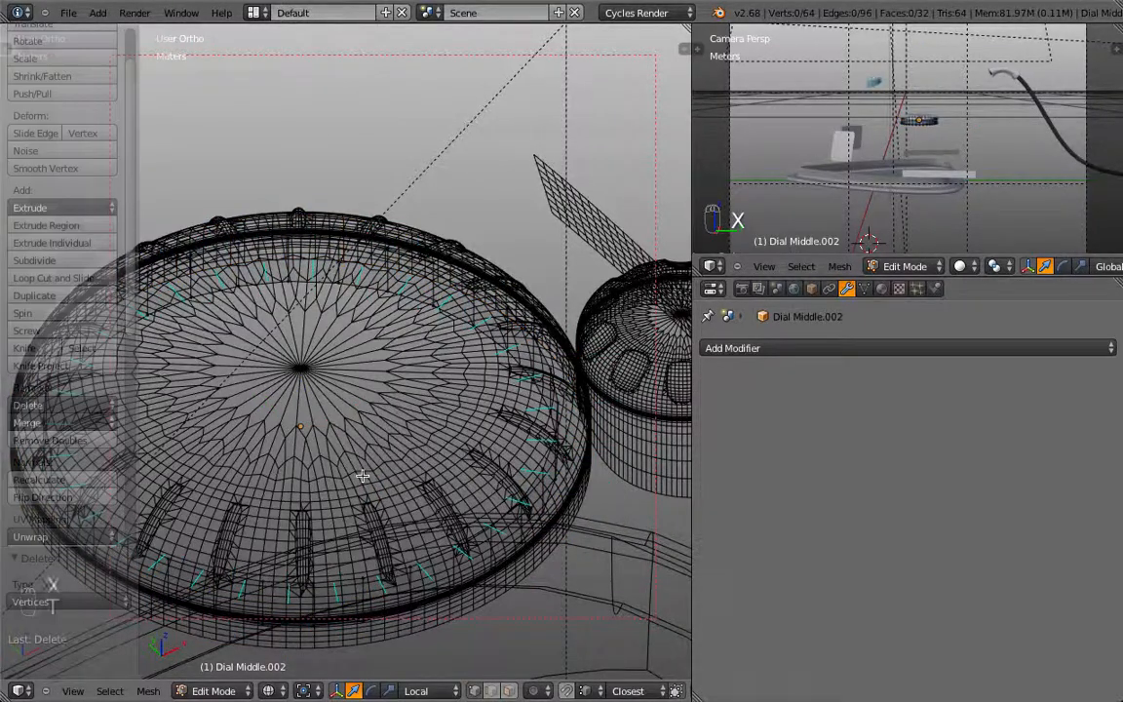
pyautogui.press('t')
pyautogui.press('a')
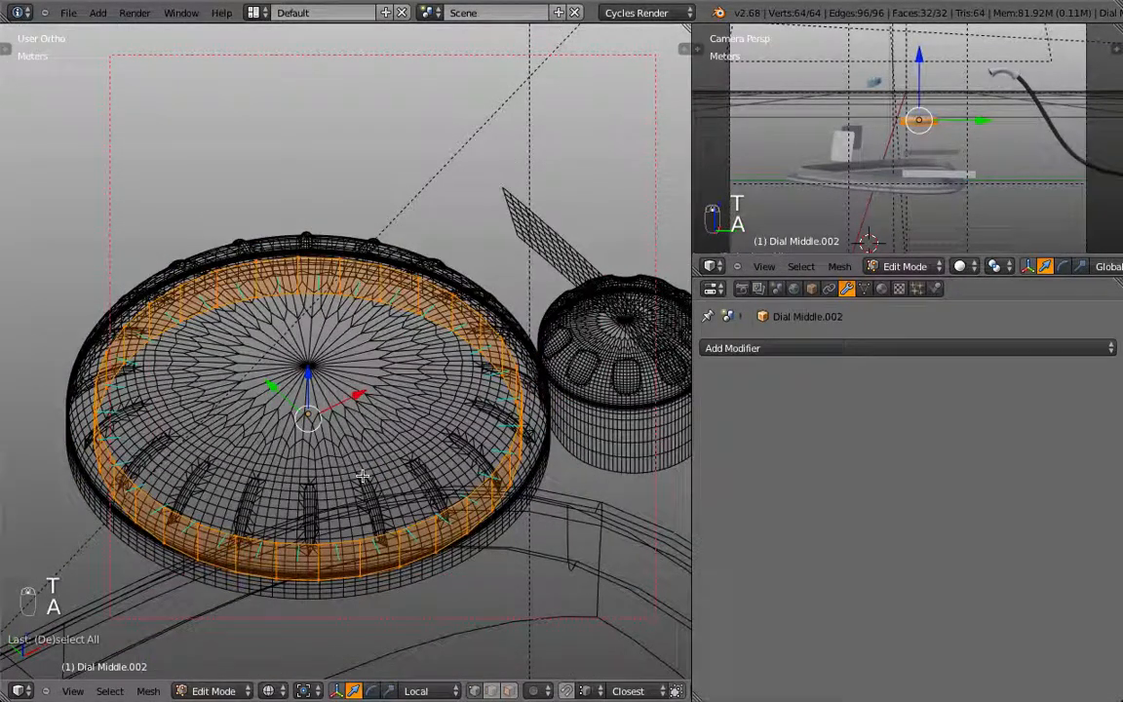
pyautogui.hotkey('ctrl', 'n')
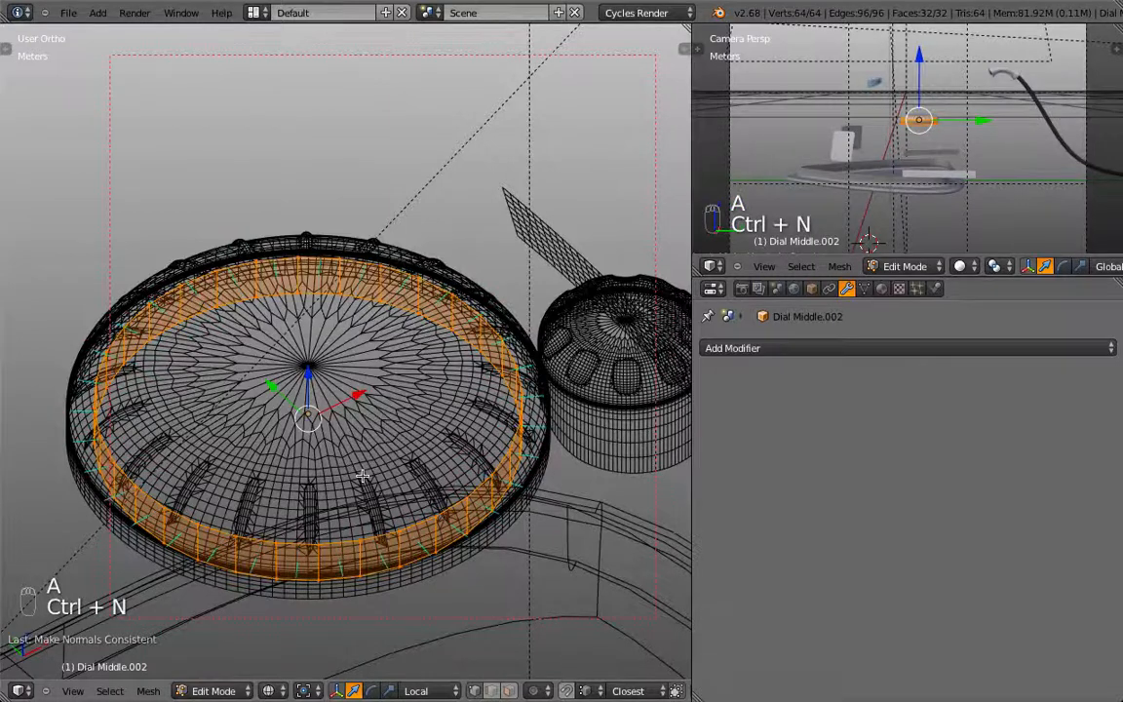
# Move the inner ring's bottom edge loop straight down until it sits well below the middle dial.
pyautogui.press('KP_1')
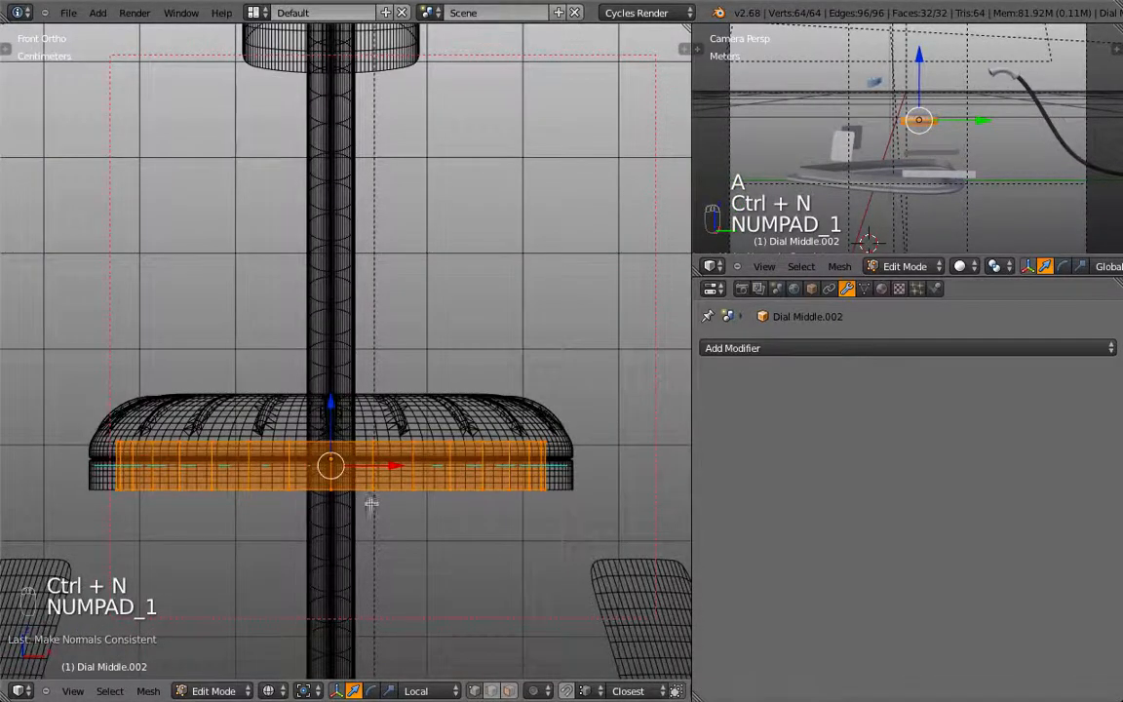
pyautogui.keyDown('alt'); pyautogui.rightClick(372, 489); pyautogui.keyUp('alt')
pyautogui.moveTo(333, 428); pyautogui.dragTo(334, 501)
# Extrude the ring's top edge loop a short distance upward, keeping it inside the dial's domed top.
pyautogui.keyDown('alt'); pyautogui.rightClick(244, 443); pyautogui.keyUp('alt')
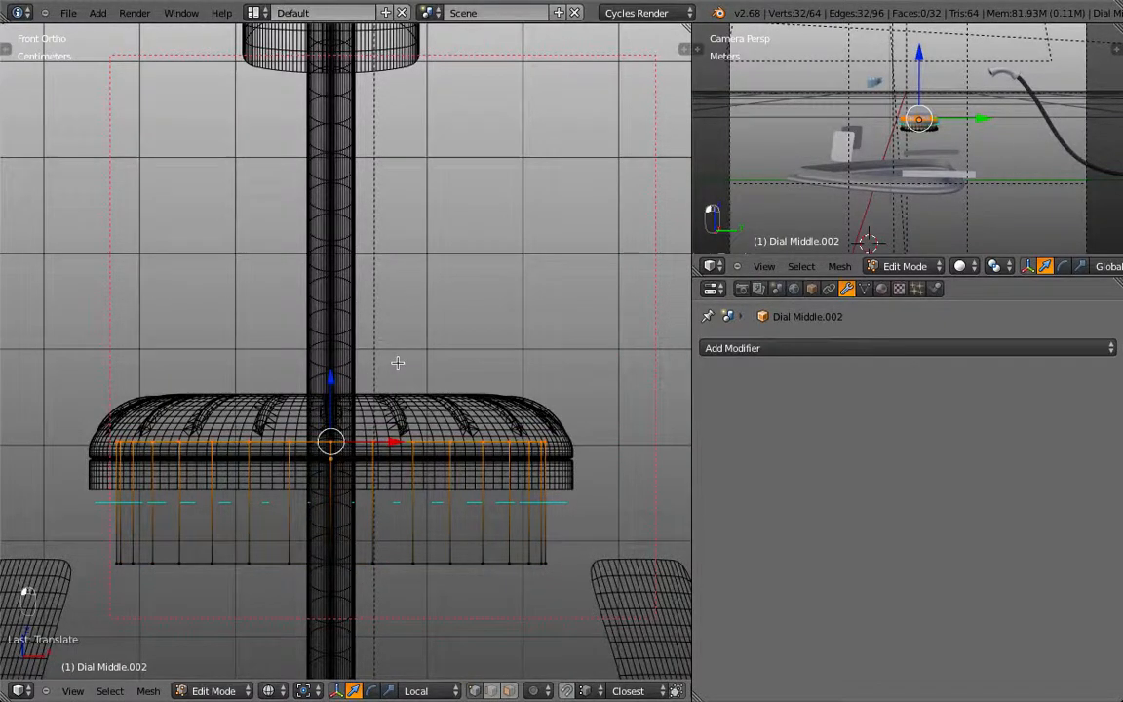
pyautogui.press('e')
pyautogui.rightClick(398, 363)
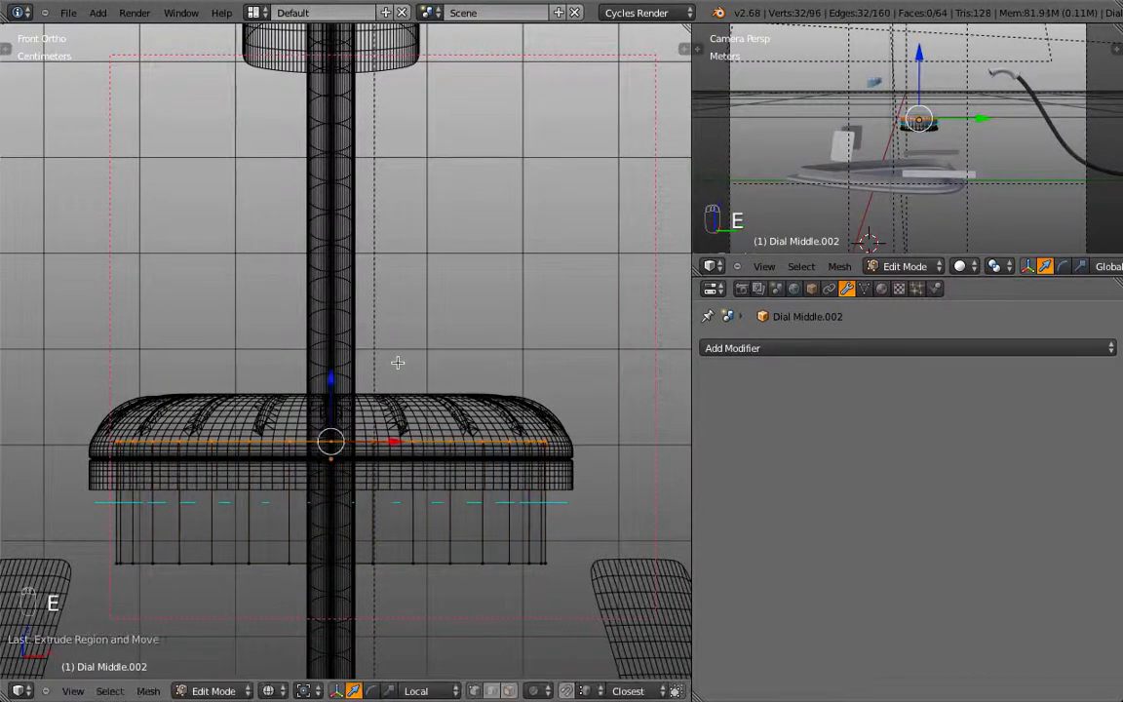
pyautogui.moveTo(329, 380); pyautogui.dragTo(325, 351)
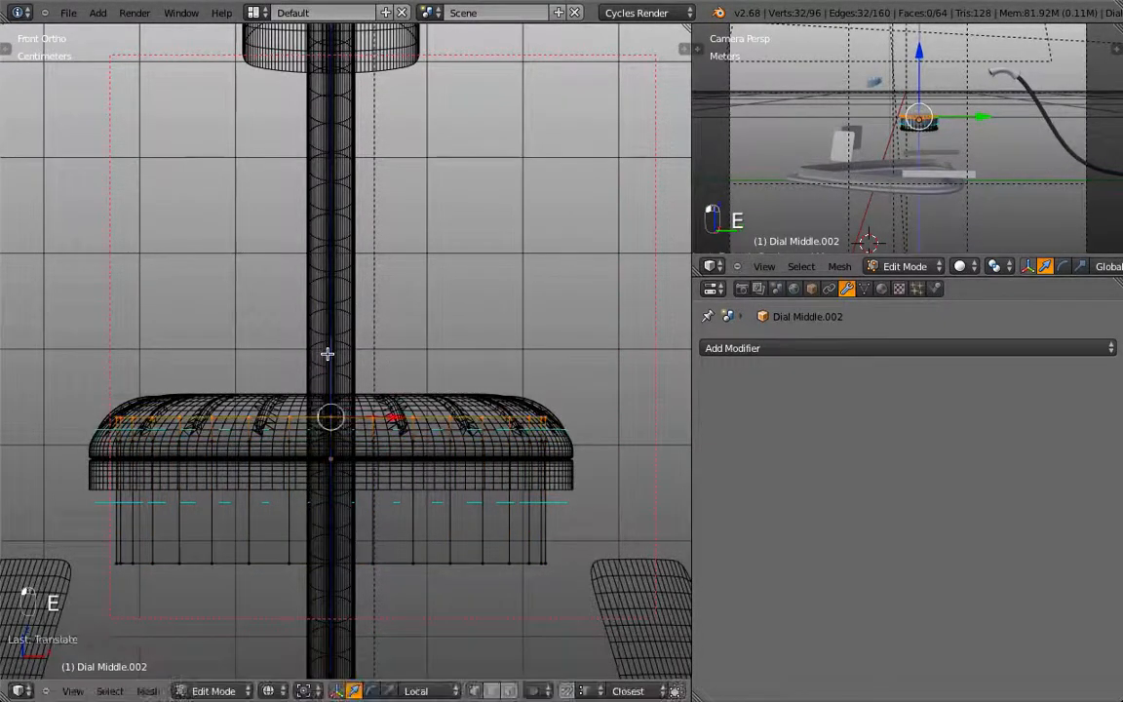
# Scale the extruded top loop inward to about 0.86 and fill it with a face.
pyautogui.press('s')
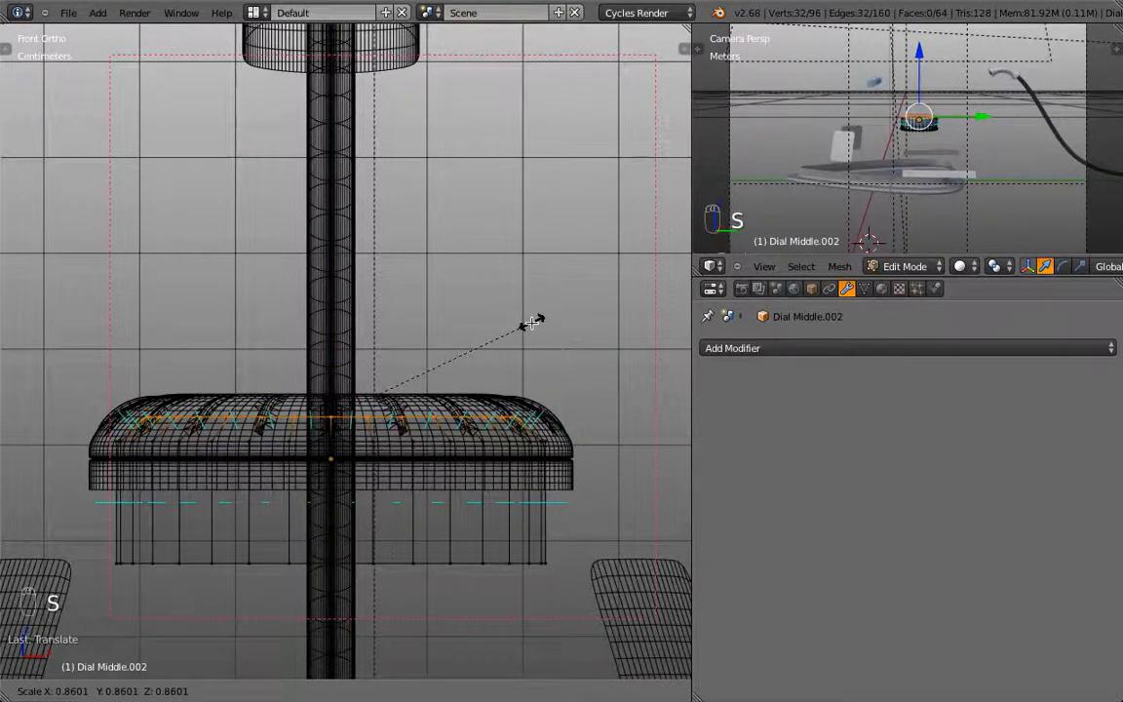
pyautogui.click(533, 322)
pyautogui.press('f')
# Select the entire cutter mesh and make its normals consistent.
pyautogui.moveTo(501, 320); pyautogui.dragTo(427, 327, button='middle')
pyautogui.press('a')
pyautogui.press('a')
pyautogui.press('a')
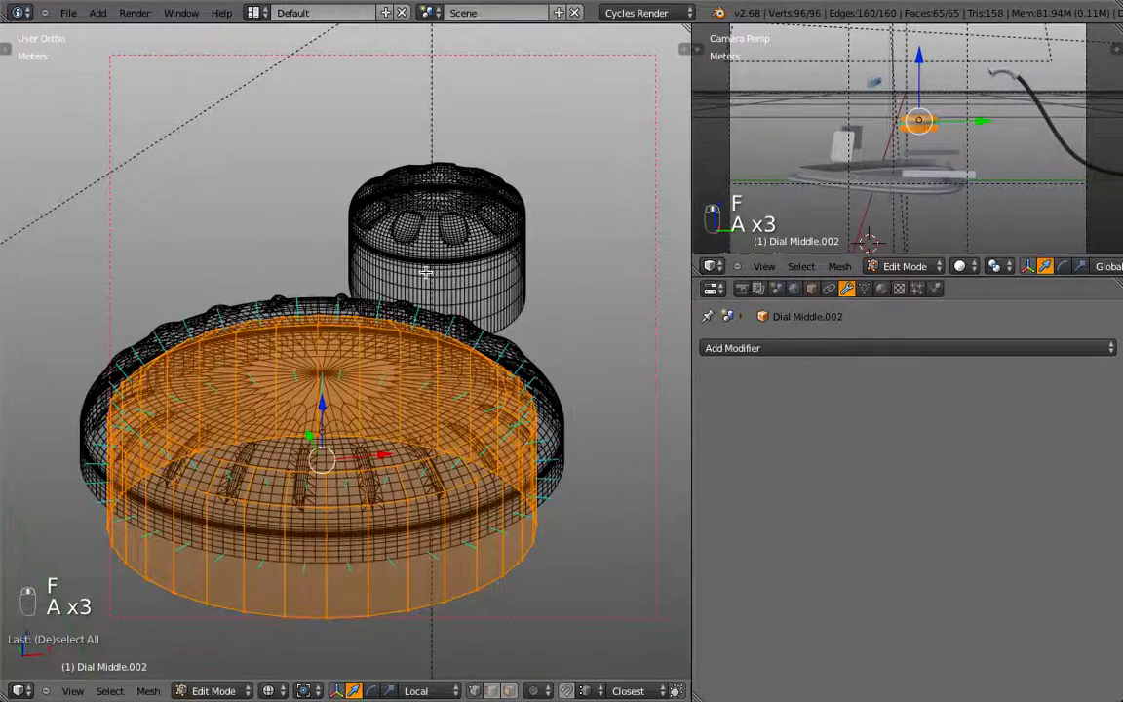
pyautogui.hotkey('ctrl', 'n')
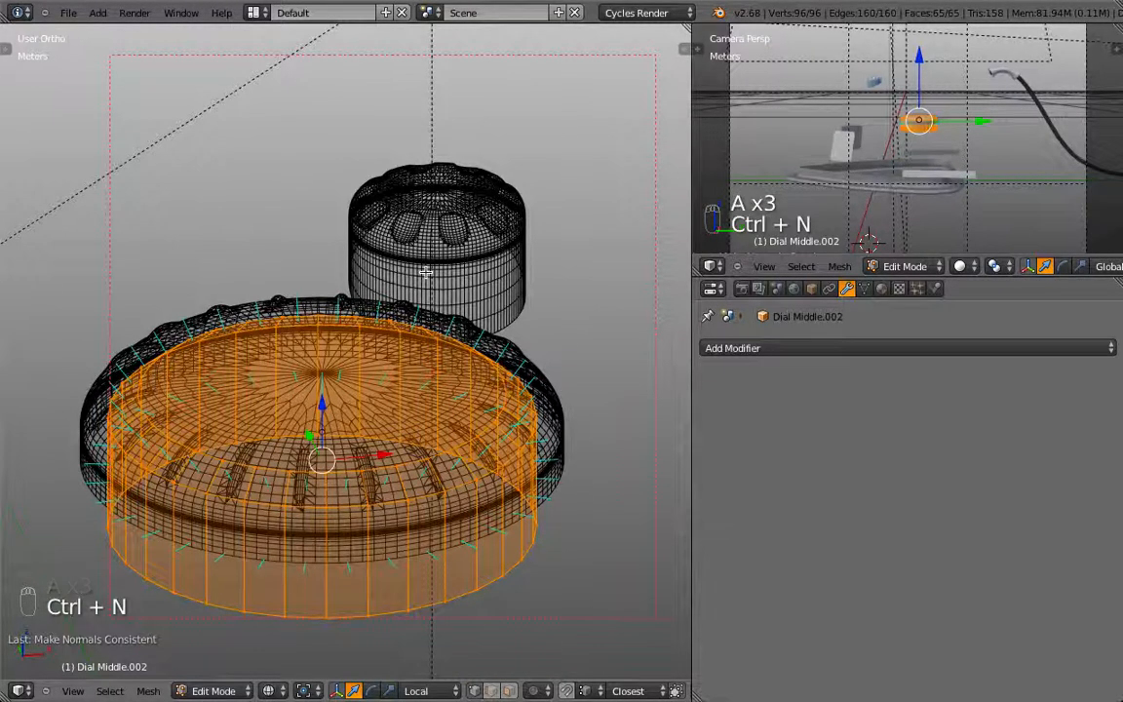
# Leave mesh editing, move the Dial Middle.002 cutter to the layer holding the Boolean cutters, and show that layer.
pyautogui.press('KP_3')
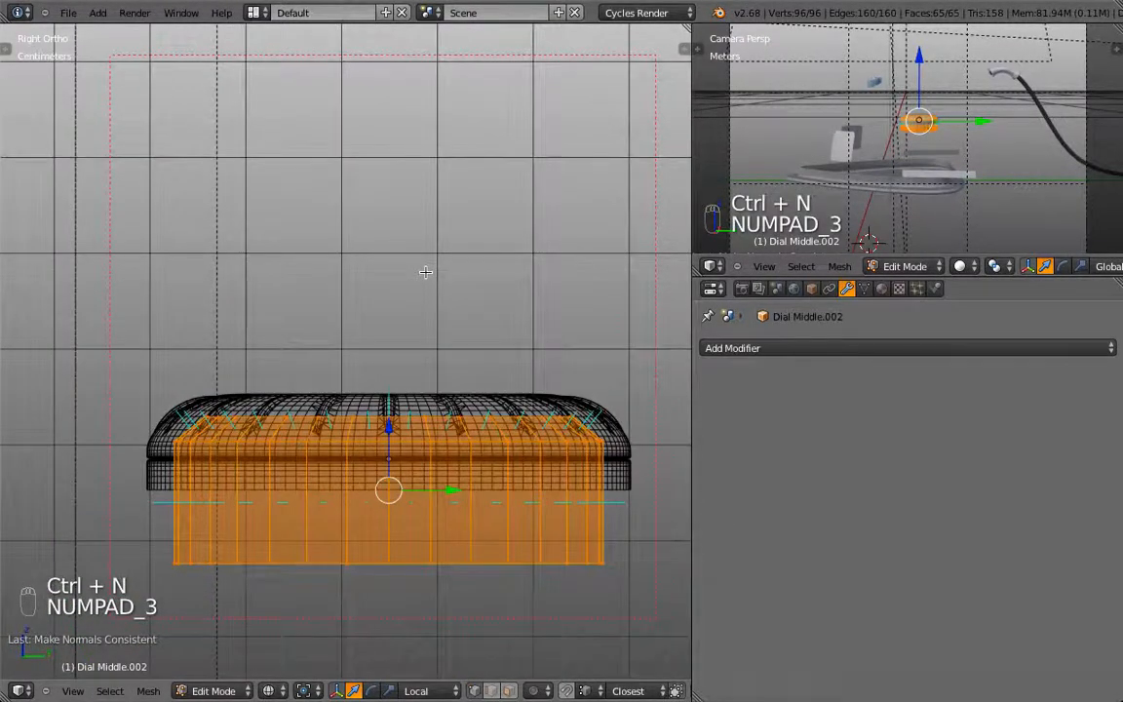
pyautogui.press('Tab')
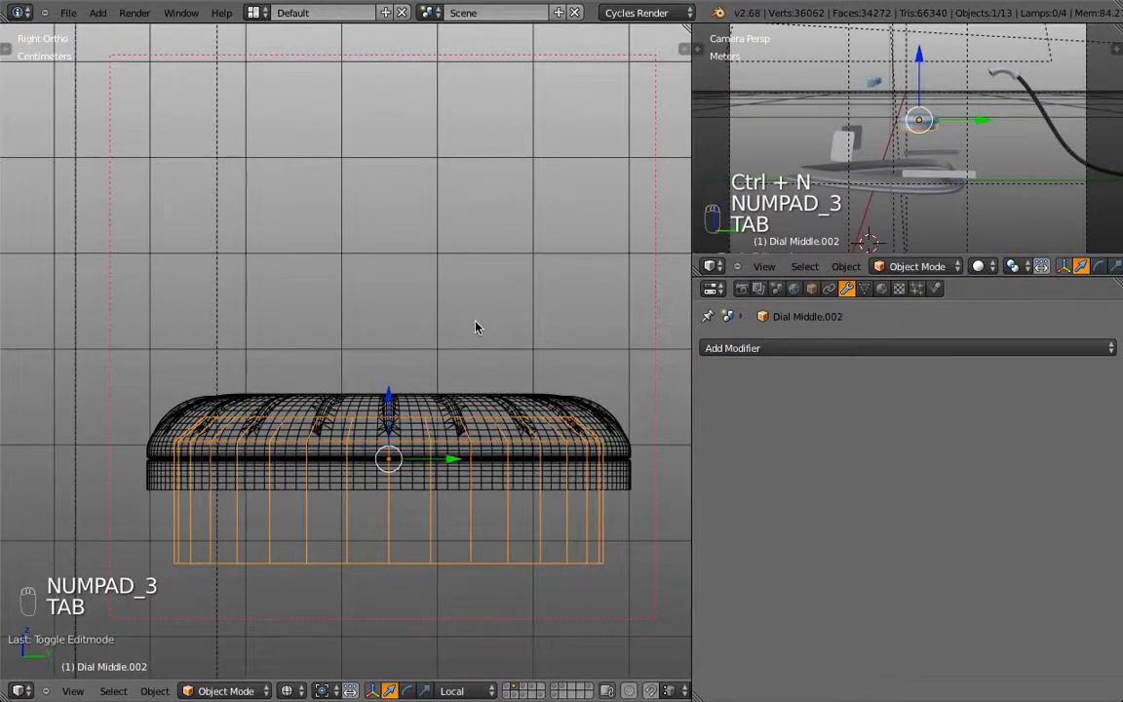
pyautogui.press('m')
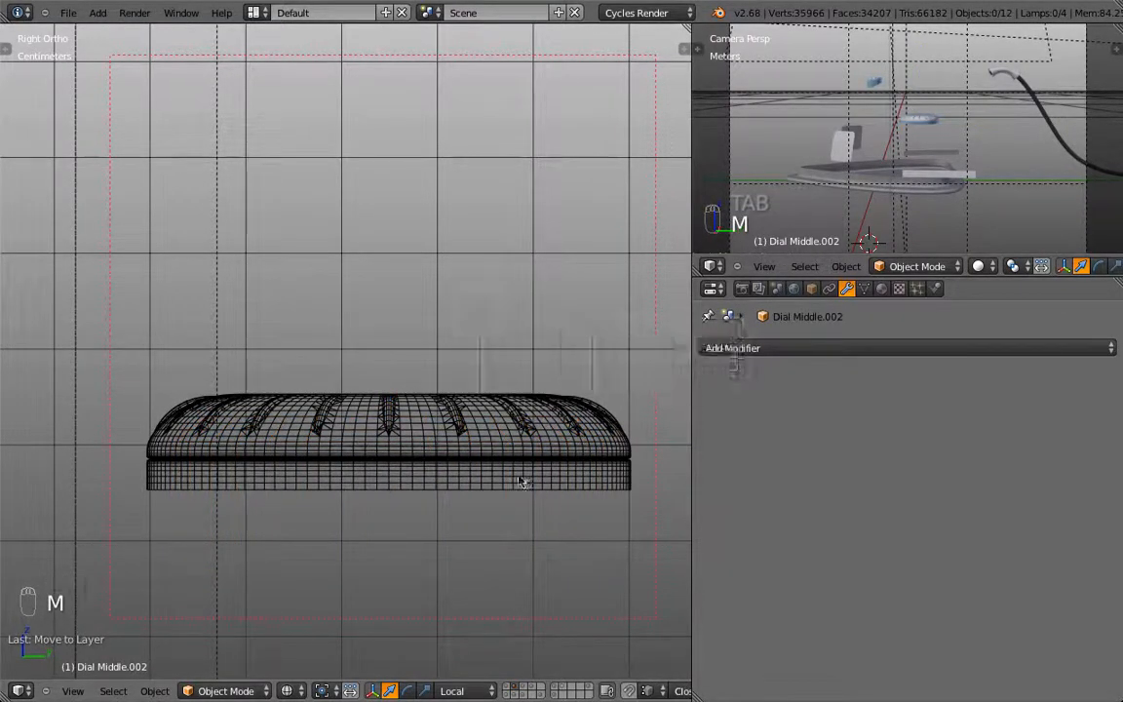
pyautogui.click(563, 690)
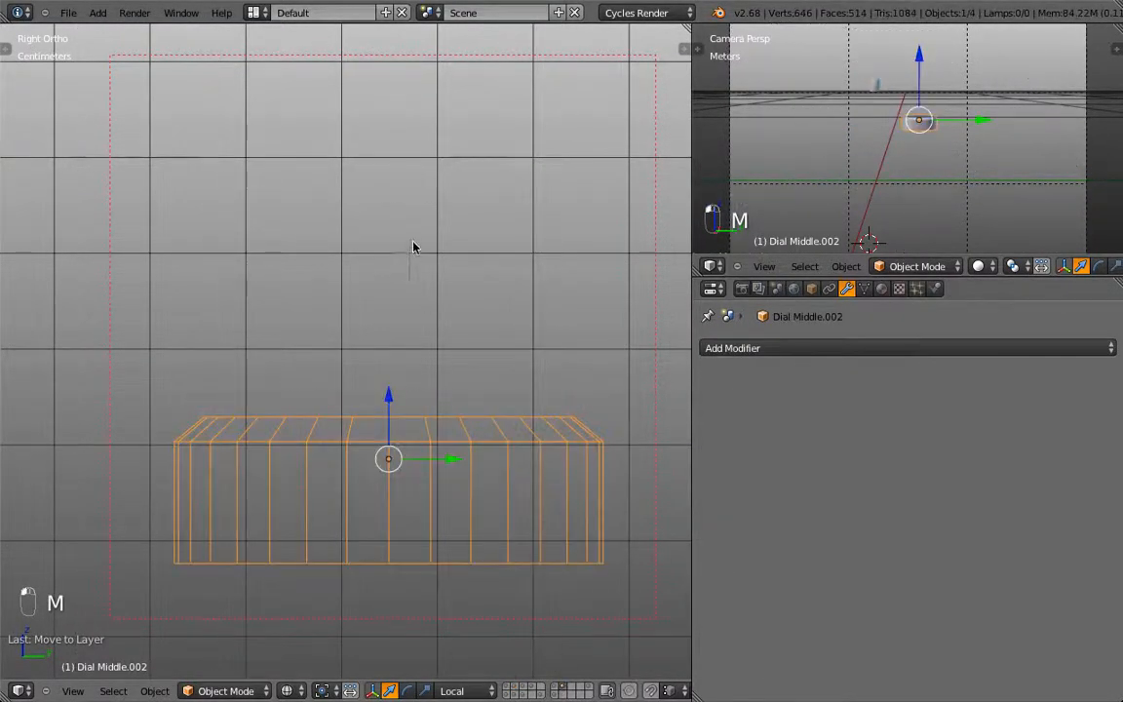
# Join the Dial Middle.002 cutter into the Boolean Dial Top CoreOut object.
pyautogui.scroll(-6, 400, 250)
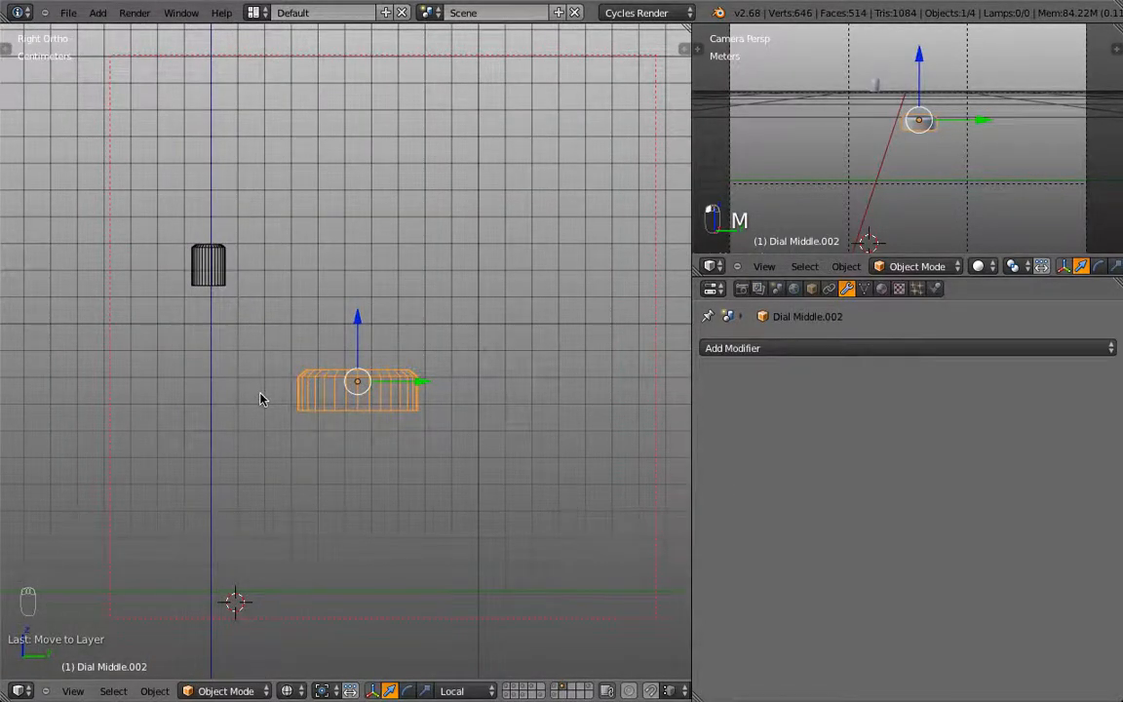
pyautogui.keyDown('shift'); pyautogui.rightClick(221, 279); pyautogui.keyUp('shift')
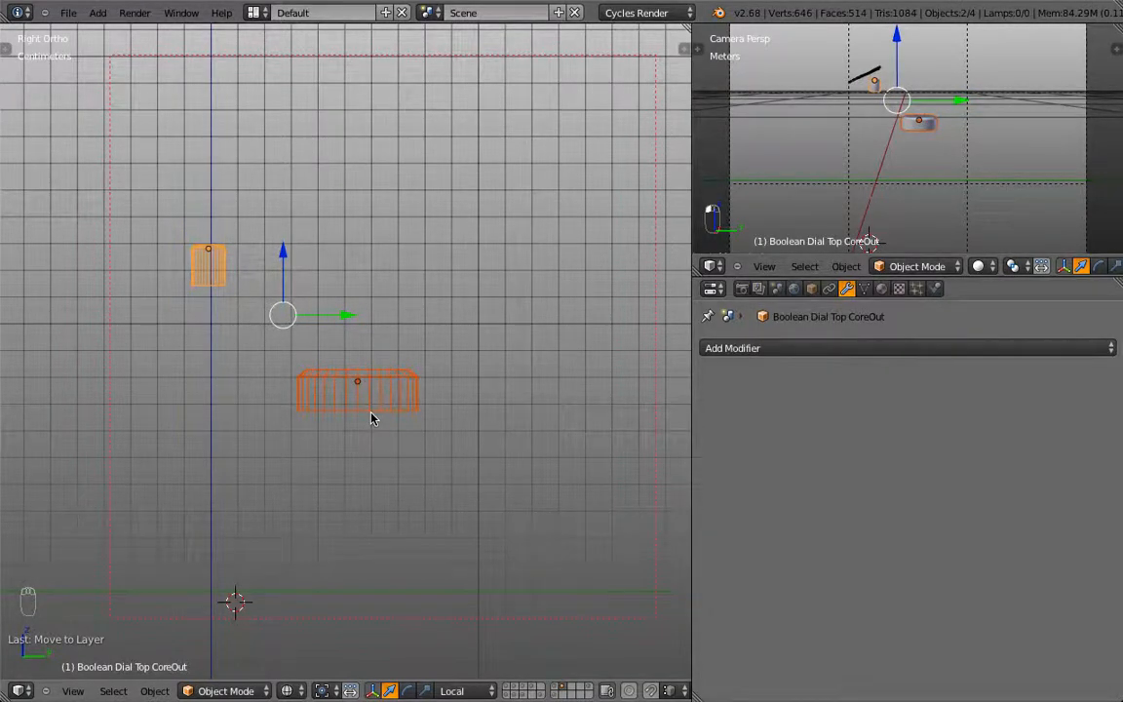
pyautogui.hotkey('ctrl', 'j')
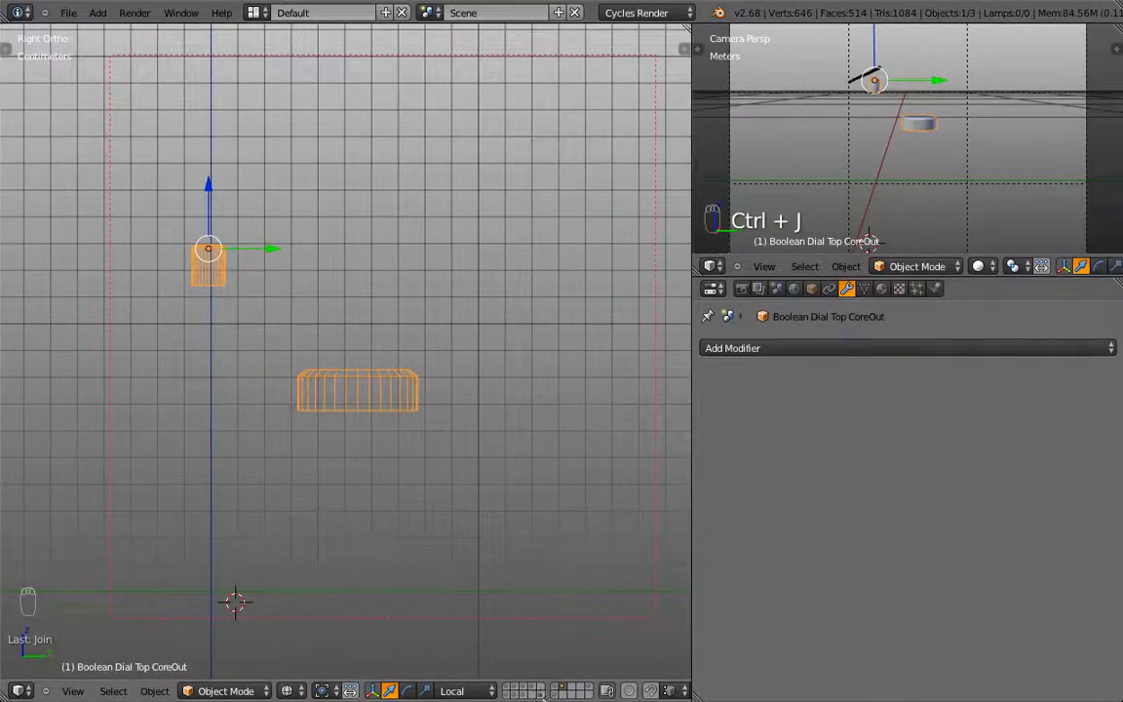
# Refresh the Boolean Core Out Dials modifier on Iron To Cut Top by toggling its viewport display, and inspect the dials from underneath in solid shading.
pyautogui.click(556, 692)
pyautogui.rightClick(398, 439)
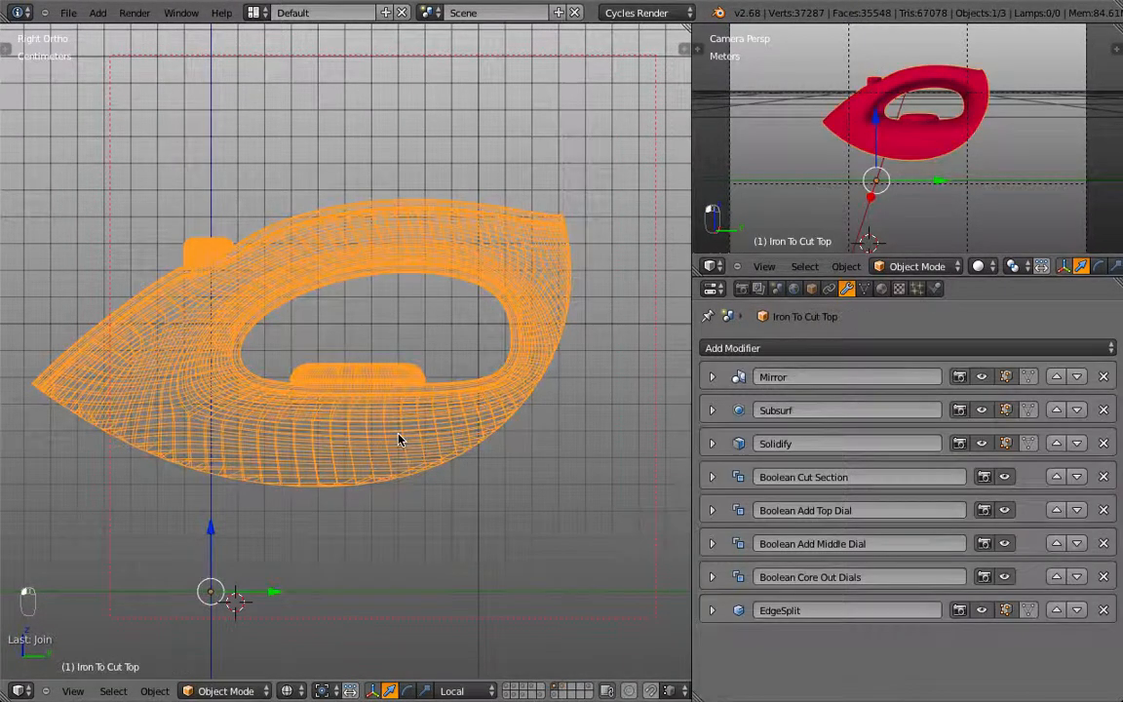
pyautogui.click(712, 577)
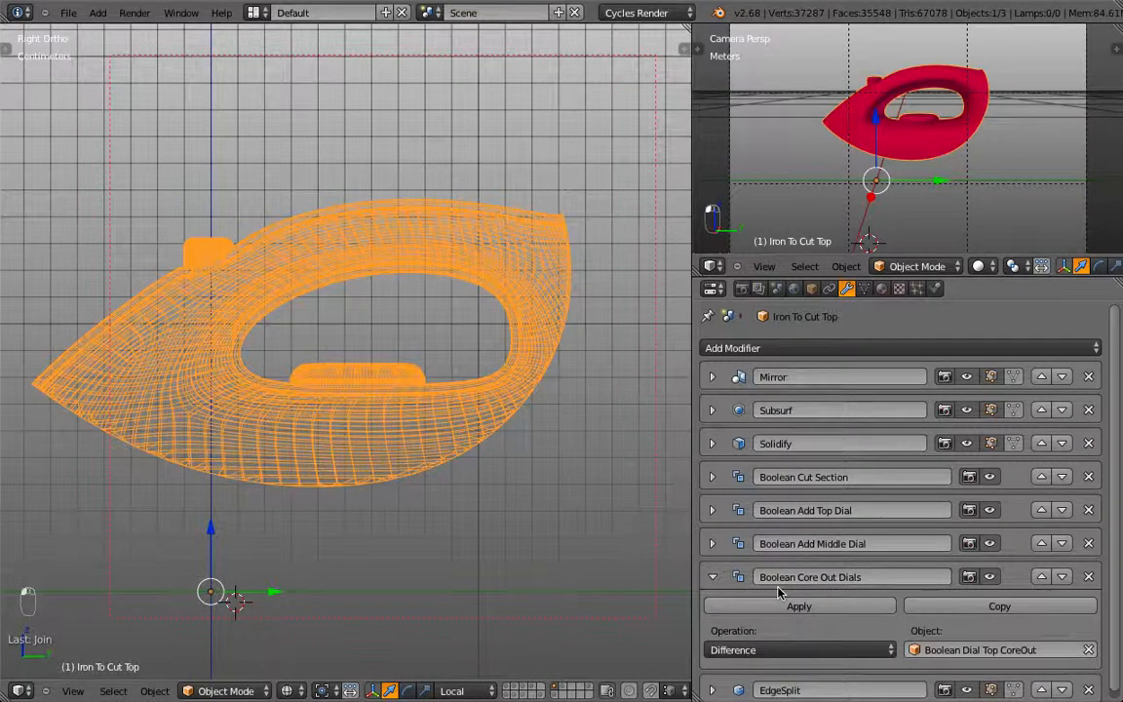
pyautogui.click(990, 577)
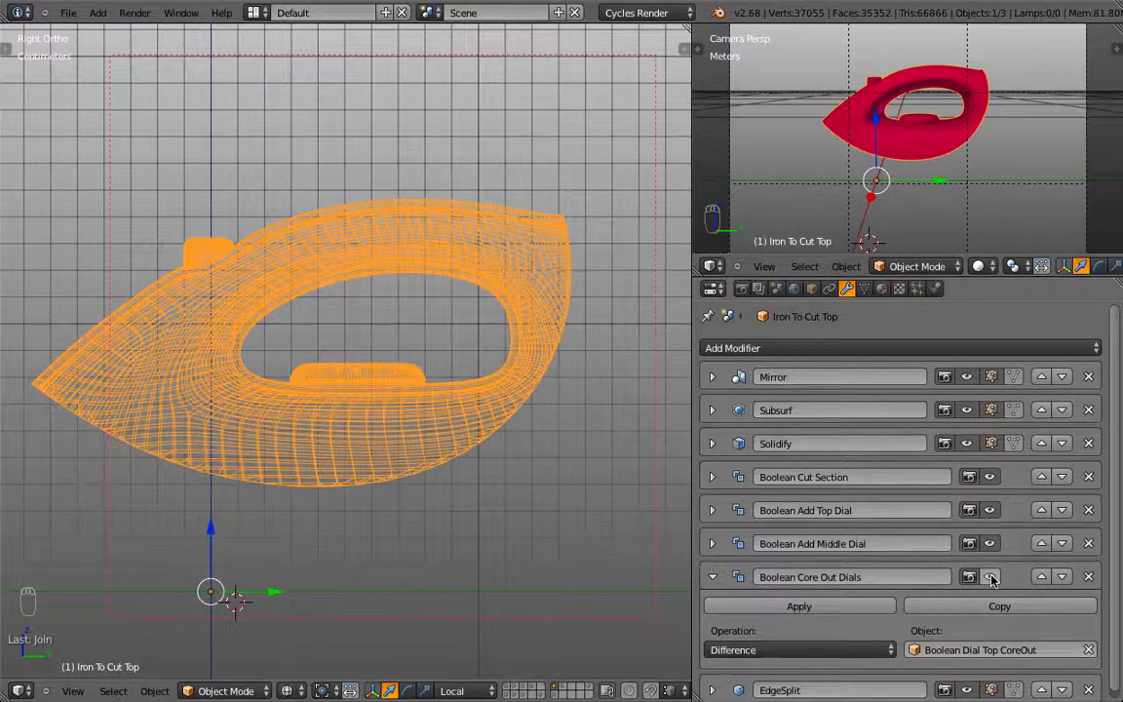
pyautogui.click(991, 580)
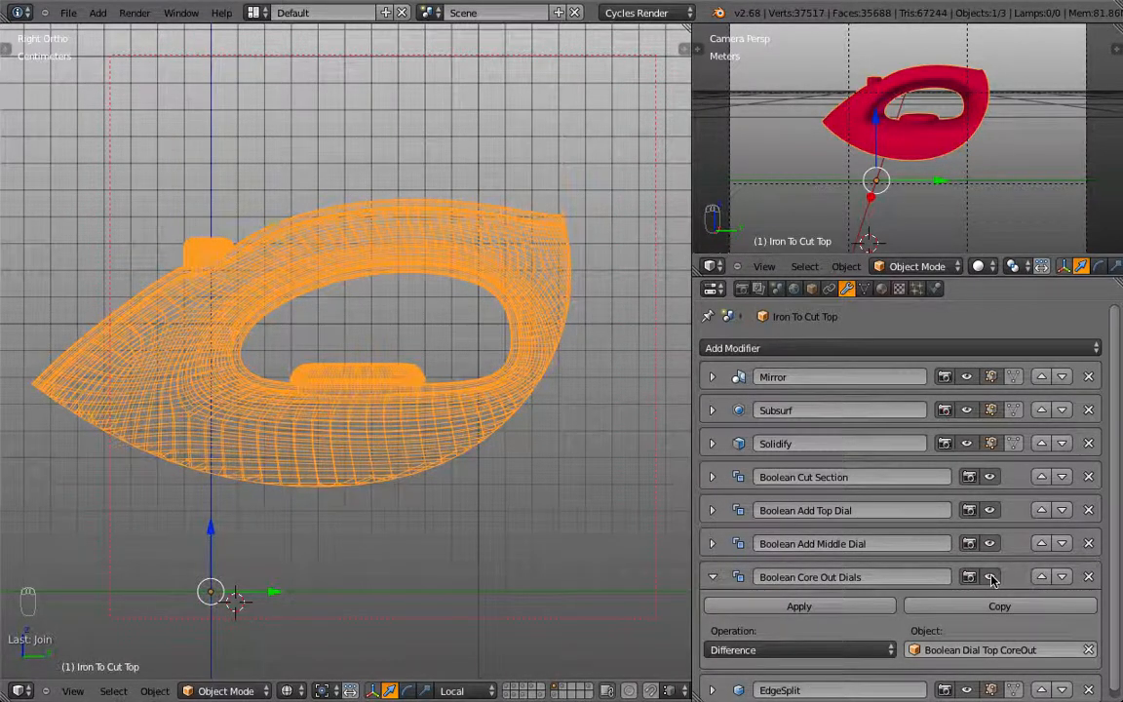
pyautogui.moveTo(582, 524)
pyautogui.mouseDown(button='middle')
pyautogui.moveTo(558, 429)
pyautogui.moveTo(366, 351)
pyautogui.moveTo(567, 358)
pyautogui.moveTo(488, 328)
pyautogui.mouseUp(button='middle')
pyautogui.press('z')
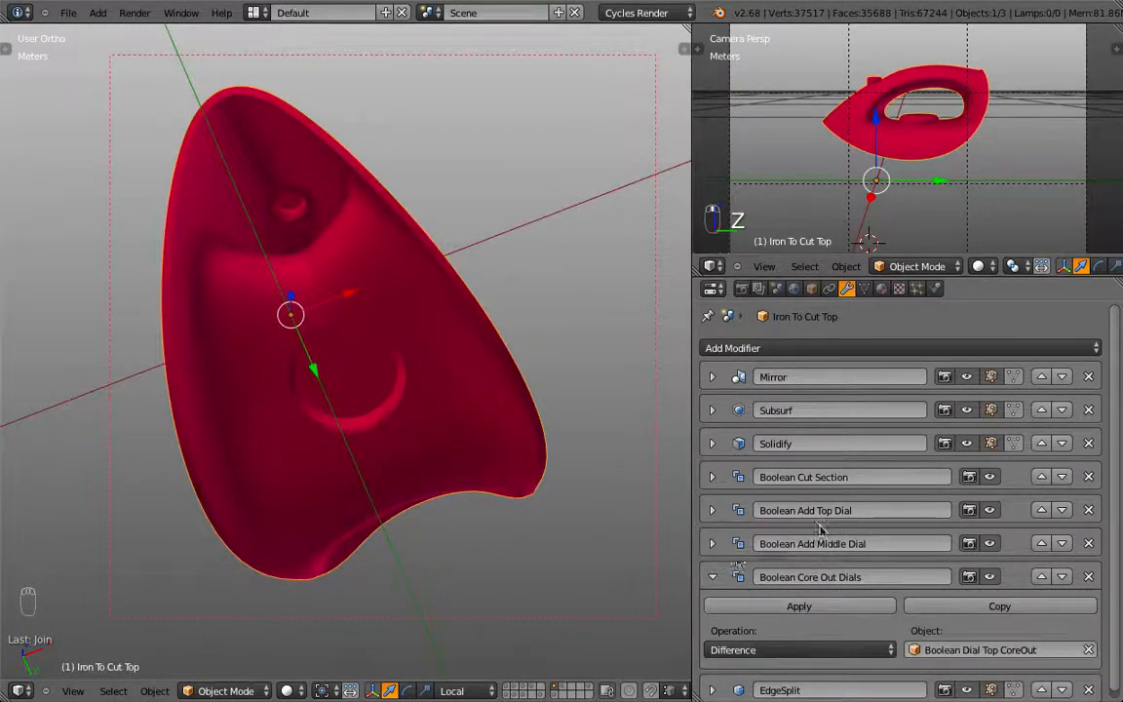
pyautogui.click(713, 576)
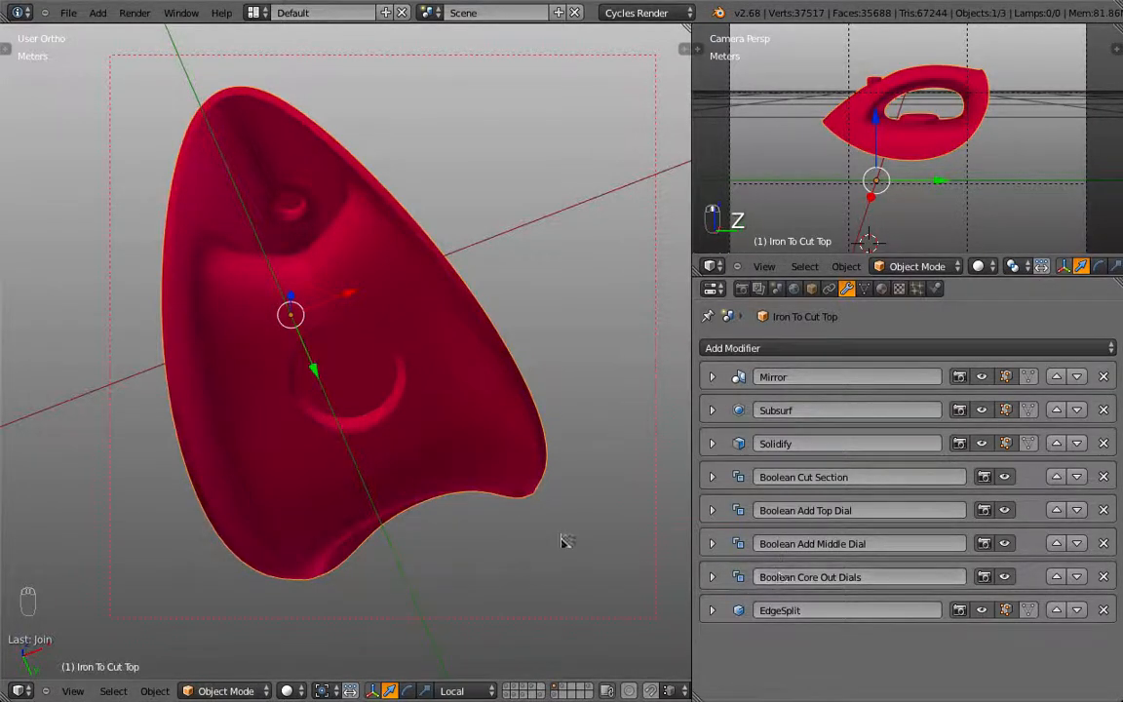
# Show the layer with the Boolean cutters, select Boolean Dial Top CoreOut, and apply Shade Smooth to it.
pyautogui.press('KP_3')
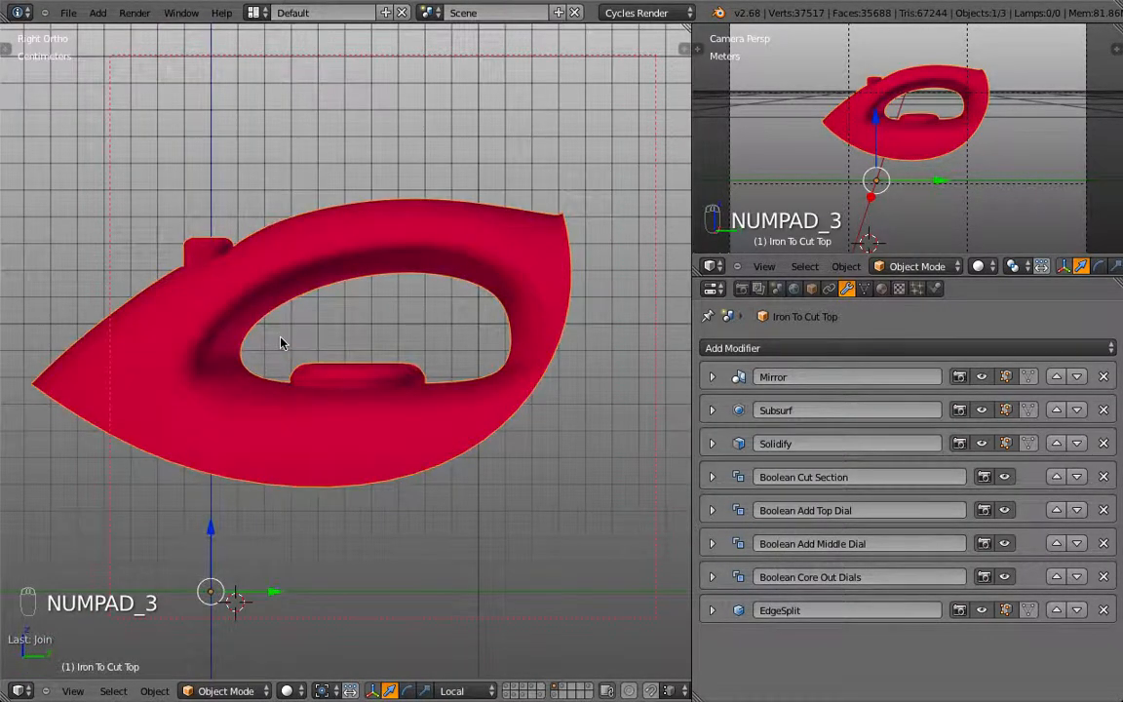
pyautogui.press('z')
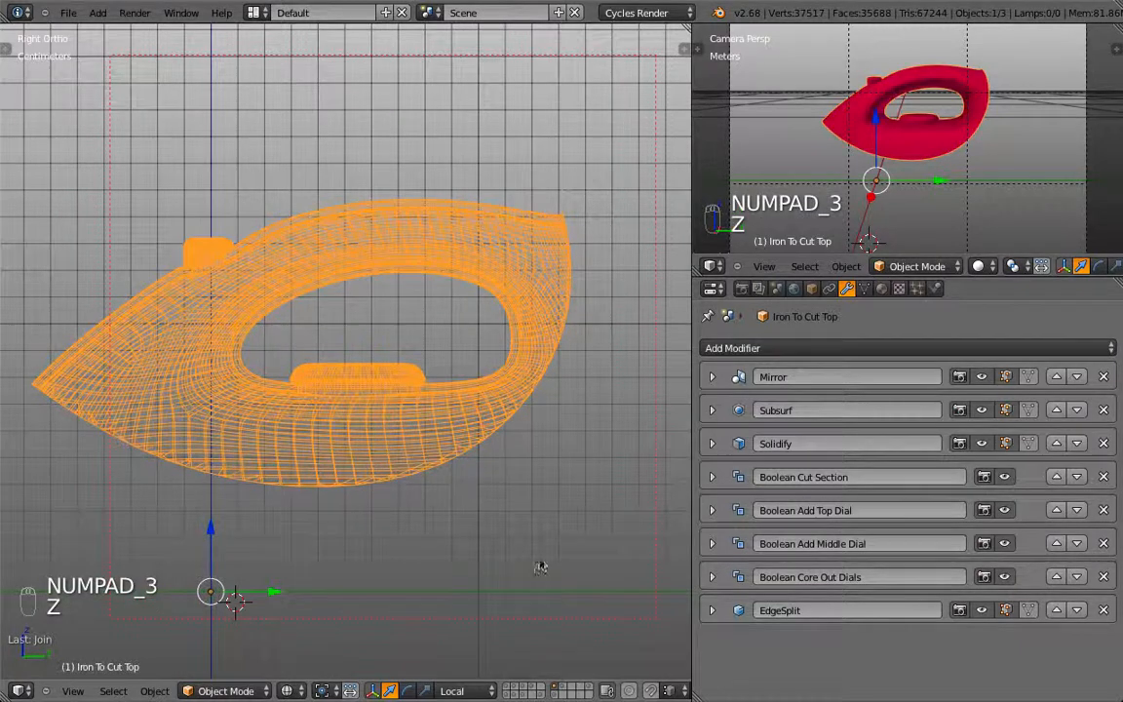
pyautogui.click(563, 689)
pyautogui.rightClick(371, 388)
pyautogui.press('z')
pyautogui.moveTo(401, 306); pyautogui.dragTo(434, 383, button='middle')
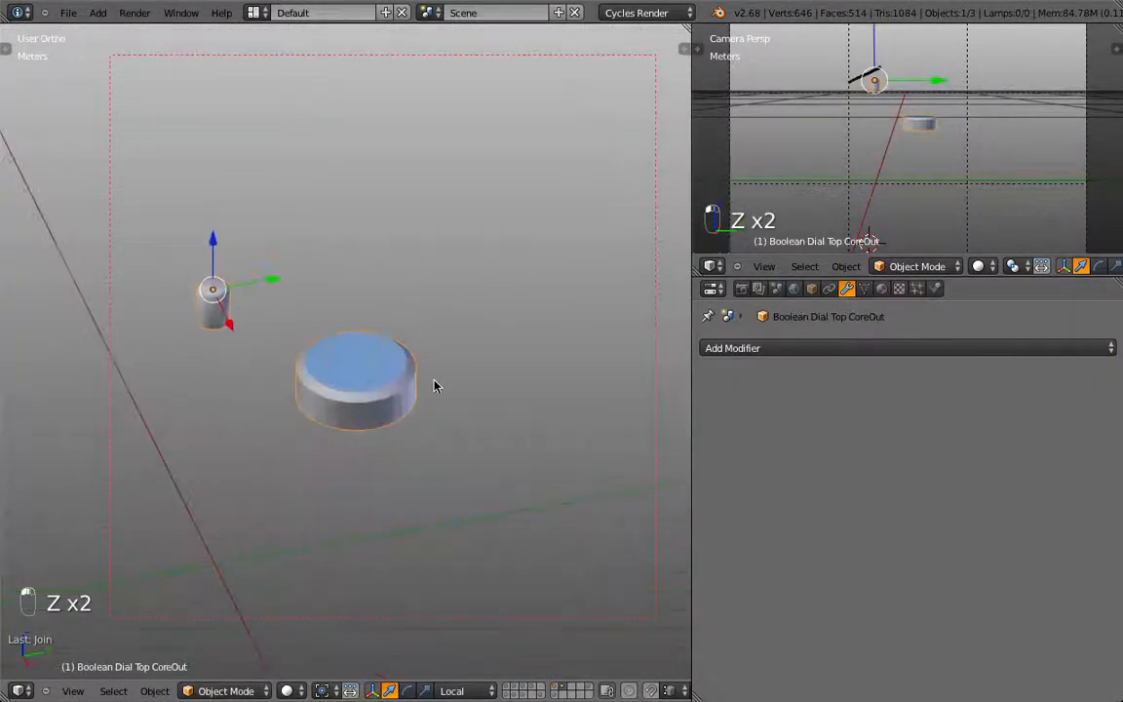
pyautogui.press('space')
pyautogui.write('smoo')
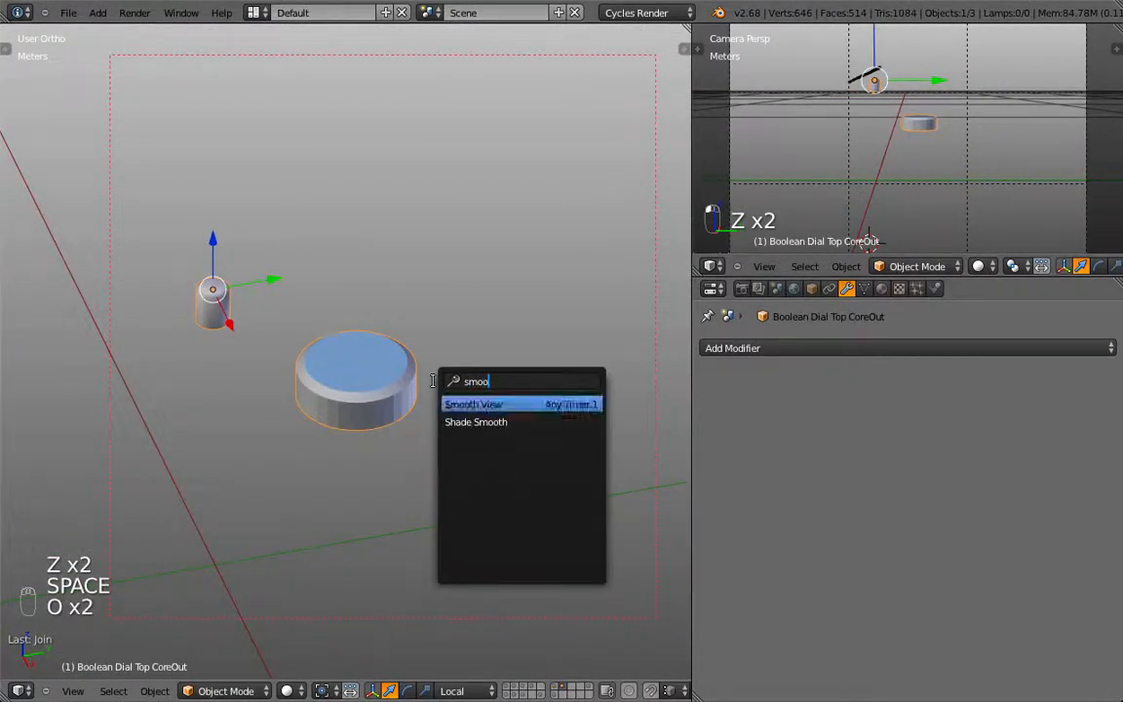
pyautogui.press('Down')
pyautogui.press('Return')
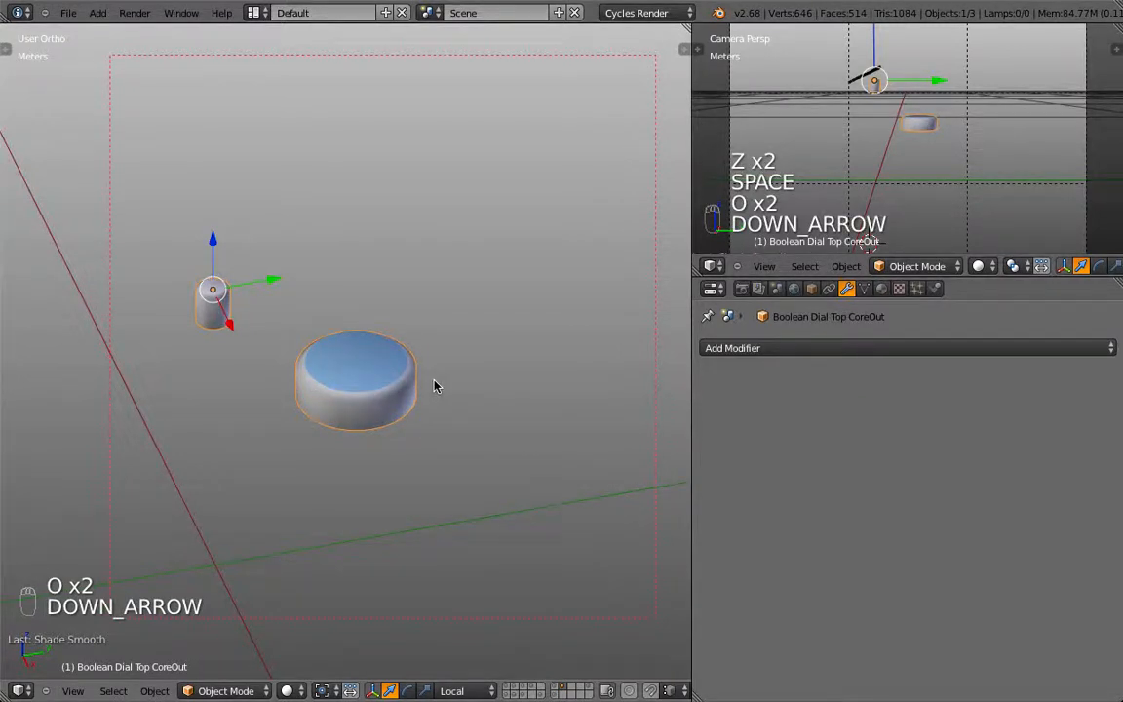
# Remove the Red material slot from the Boolean Dial Top CoreOut cutter.
pyautogui.click(882, 290)
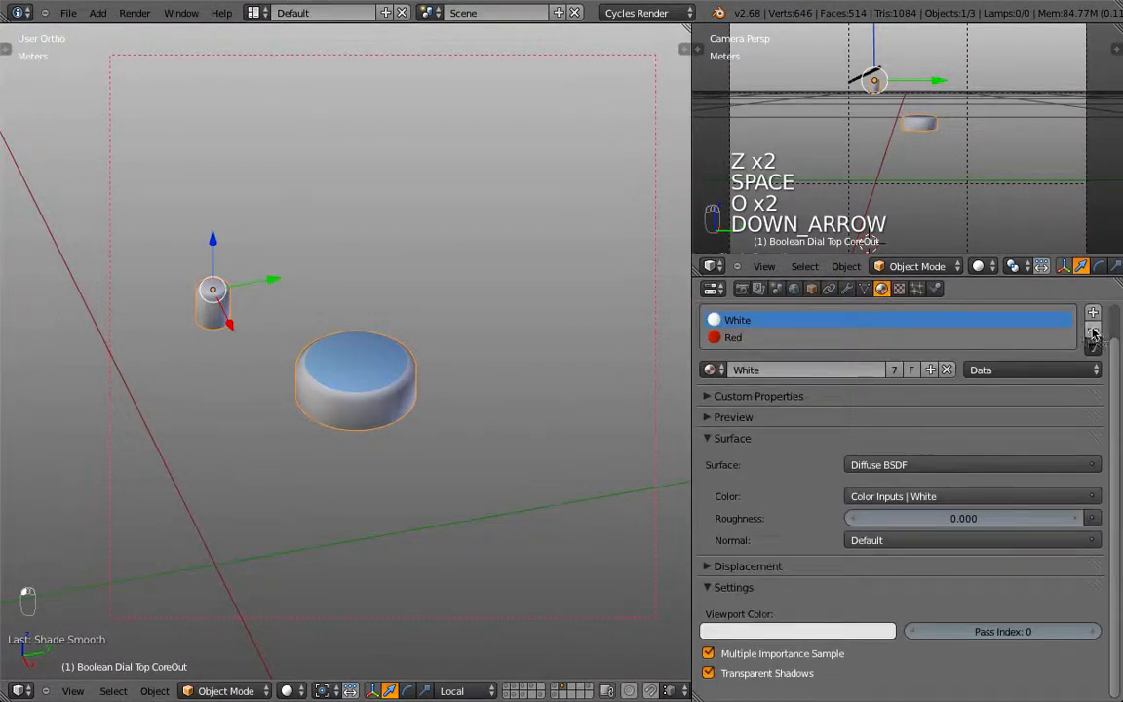
pyautogui.click(1008, 339)
pyautogui.click(1092, 330)
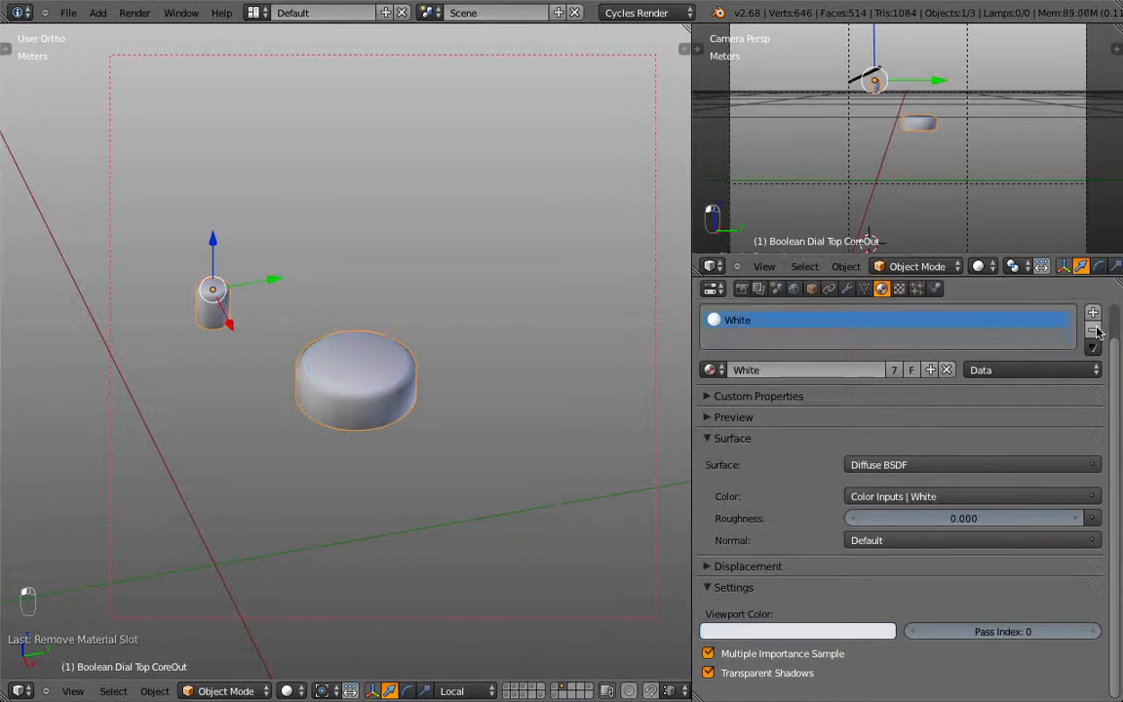
pyautogui.press('Tab')
pyautogui.press('Tab')
pyautogui.press('KP_1')
pyautogui.press('KP_3')
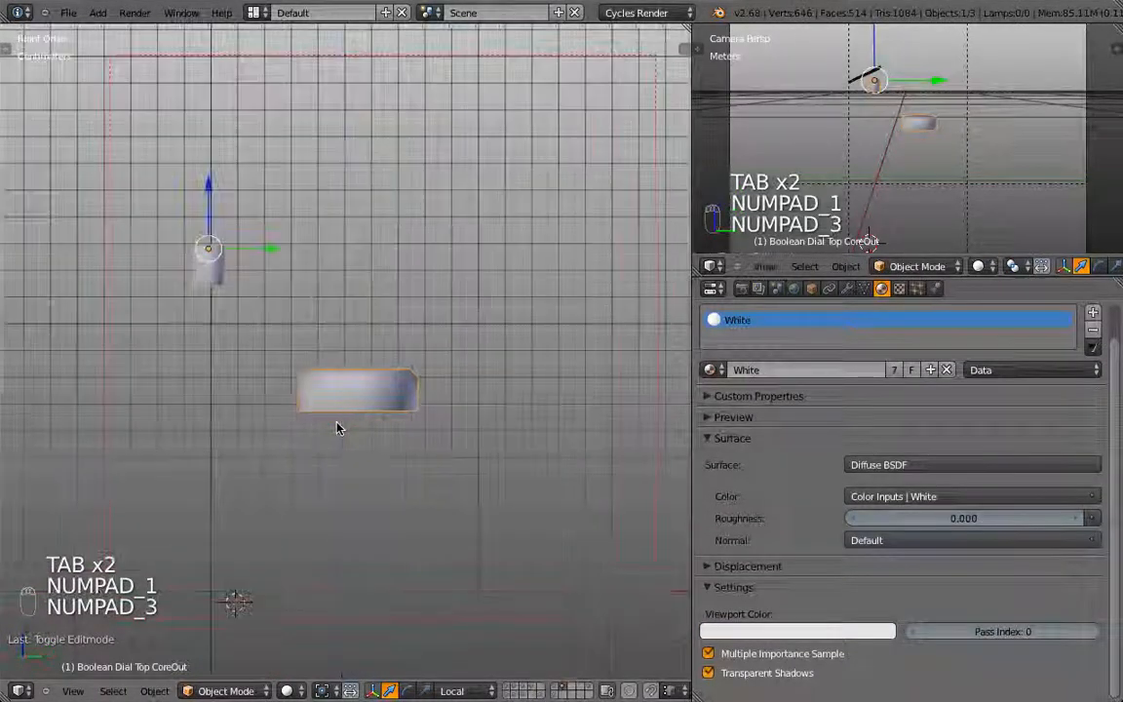
# Show the iron's layer, select Iron To Cut Top, and examine the grooves on its middle and top dials in solid and wireframe shading.
pyautogui.click(552, 687)
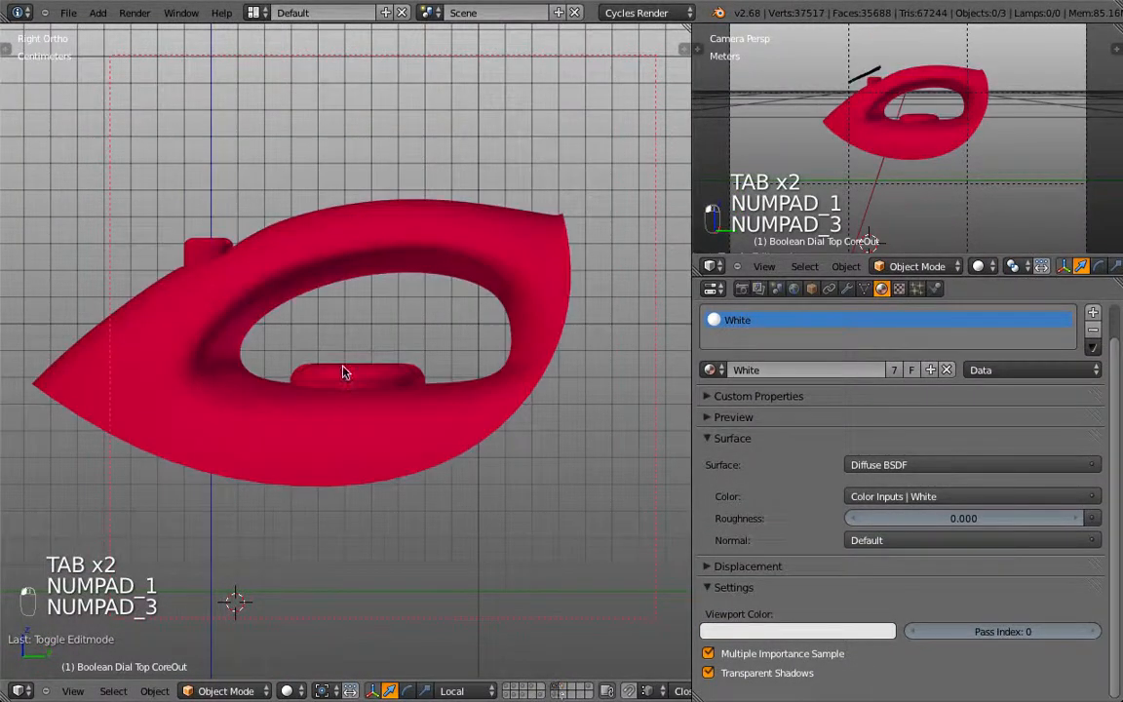
pyautogui.rightClick(346, 399)
pyautogui.moveTo(356, 399); pyautogui.dragTo(379, 504, button='middle')
pyautogui.scroll(5, 379, 438)
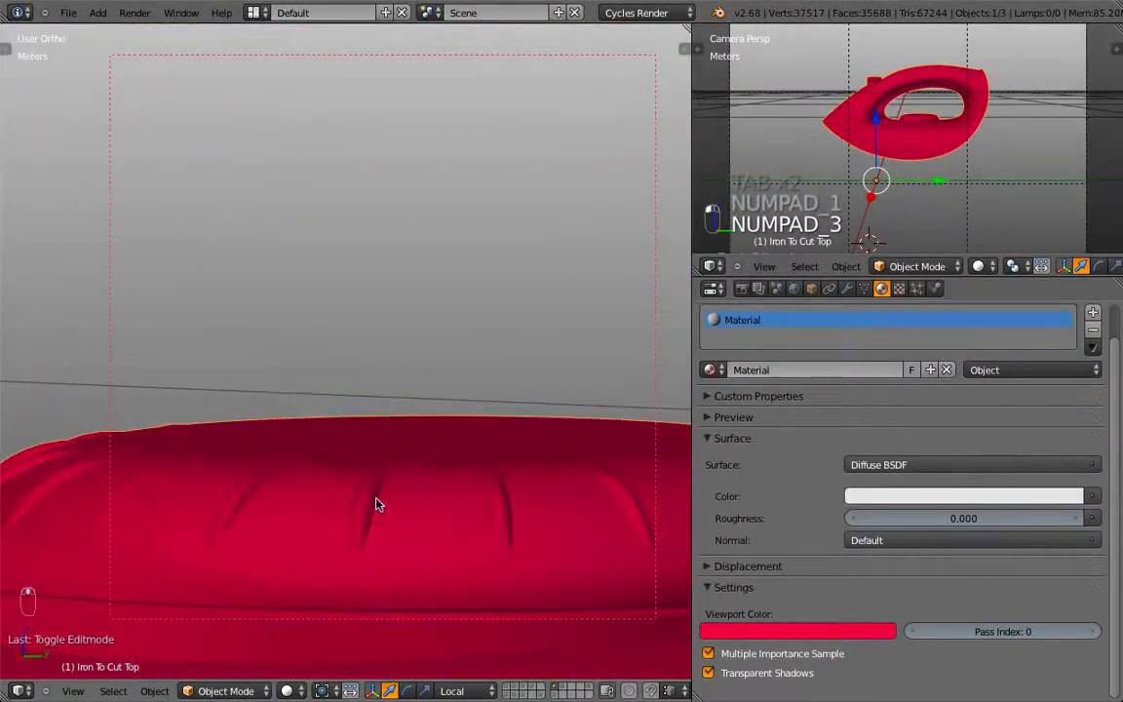
pyautogui.press('z')
pyautogui.press('z')
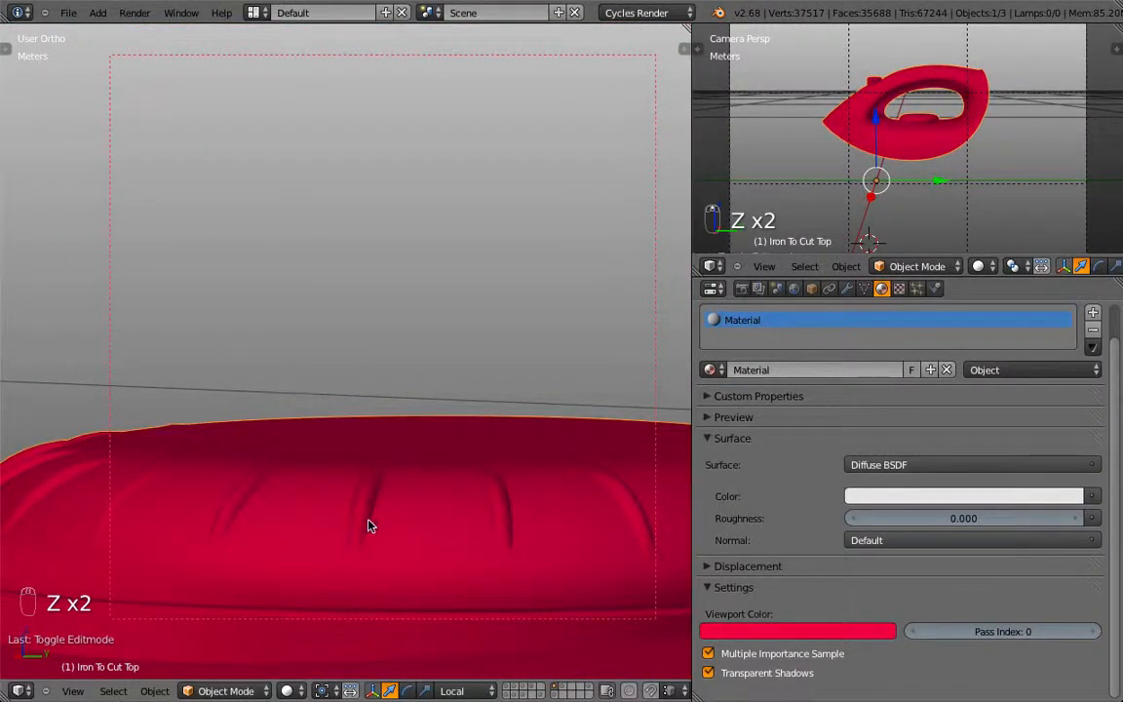
pyautogui.press('z')
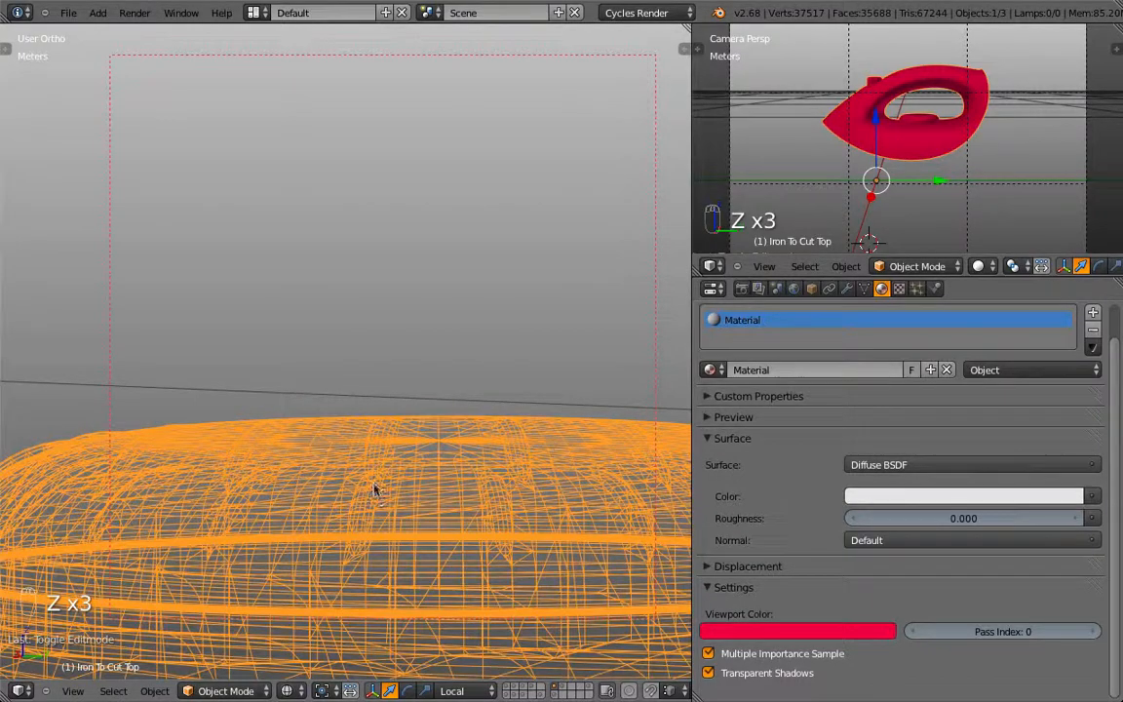
pyautogui.moveTo(376, 488); pyautogui.dragTo(387, 466, button='middle')
pyautogui.press('z')
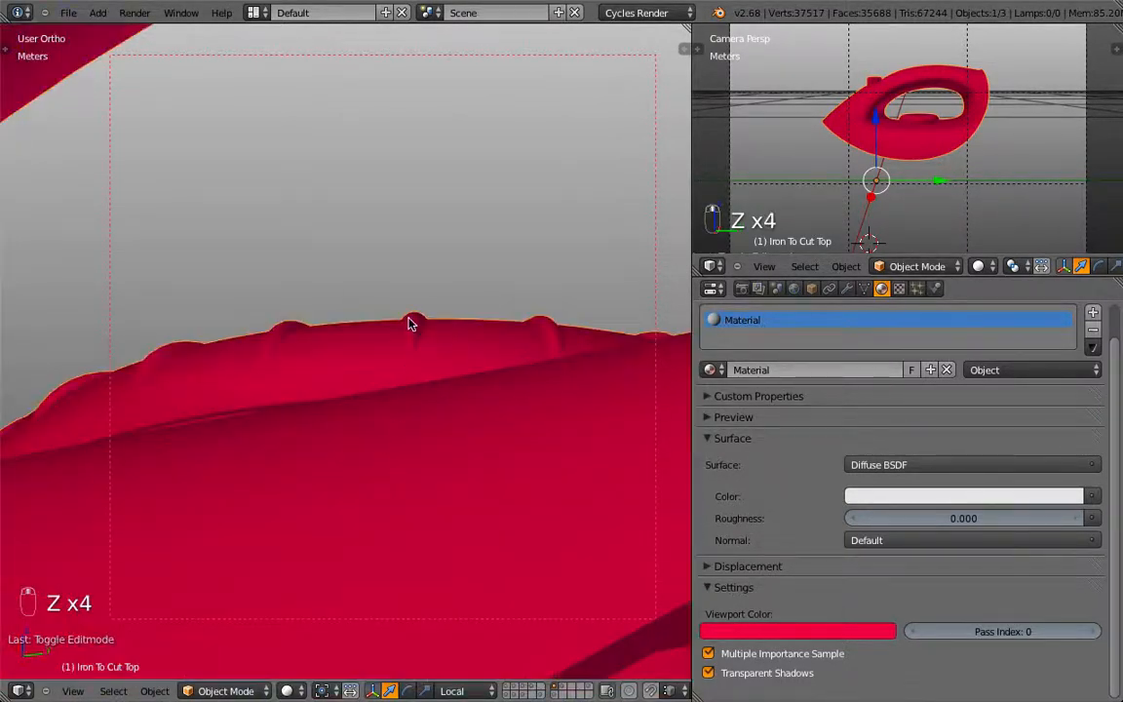
pyautogui.moveTo(412, 321); pyautogui.dragTo(366, 407, button='middle')
pyautogui.scroll(-4, 321, 394)
pyautogui.keyDown('shift'); pyautogui.moveTo(141, 330); pyautogui.dragTo(386, 488, button='middle'); pyautogui.keyUp('shift')
pyautogui.scroll(6, 399, 439)
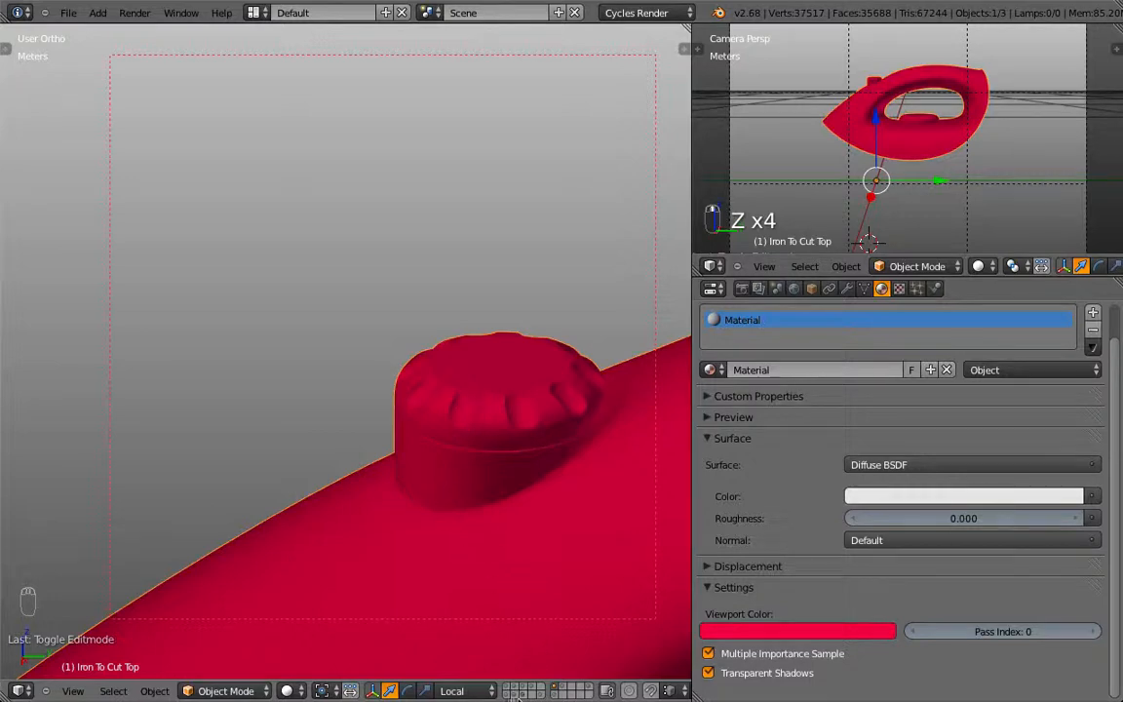
# Show the layer with the original dials and review Dial Top's modifiers, toggling its Boolean's viewport display off and on.
pyautogui.click(515, 690)
pyautogui.scroll(-5, 474, 388)
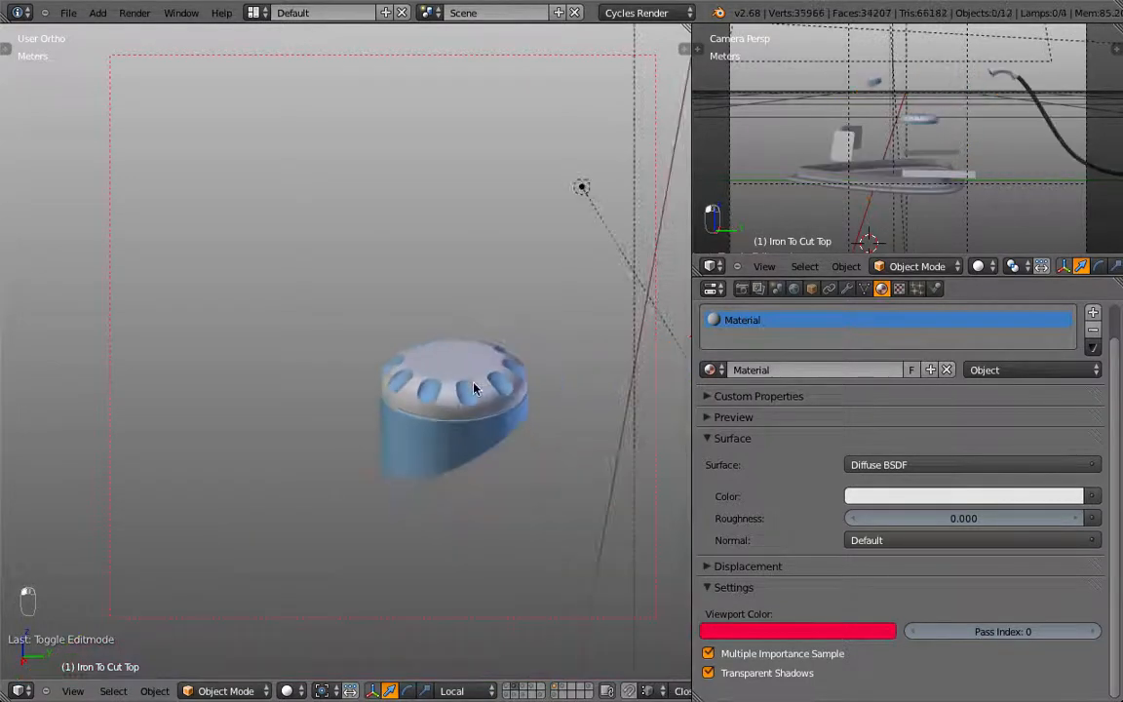
pyautogui.rightClick(393, 366)
pyautogui.scroll(3, 419, 380)
pyautogui.click(852, 290)
pyautogui.keyDown('shift'); pyautogui.moveTo(528, 412); pyautogui.dragTo(427, 408, button='middle'); pyautogui.keyUp('shift')
pyautogui.click(712, 376)
pyautogui.click(713, 411)
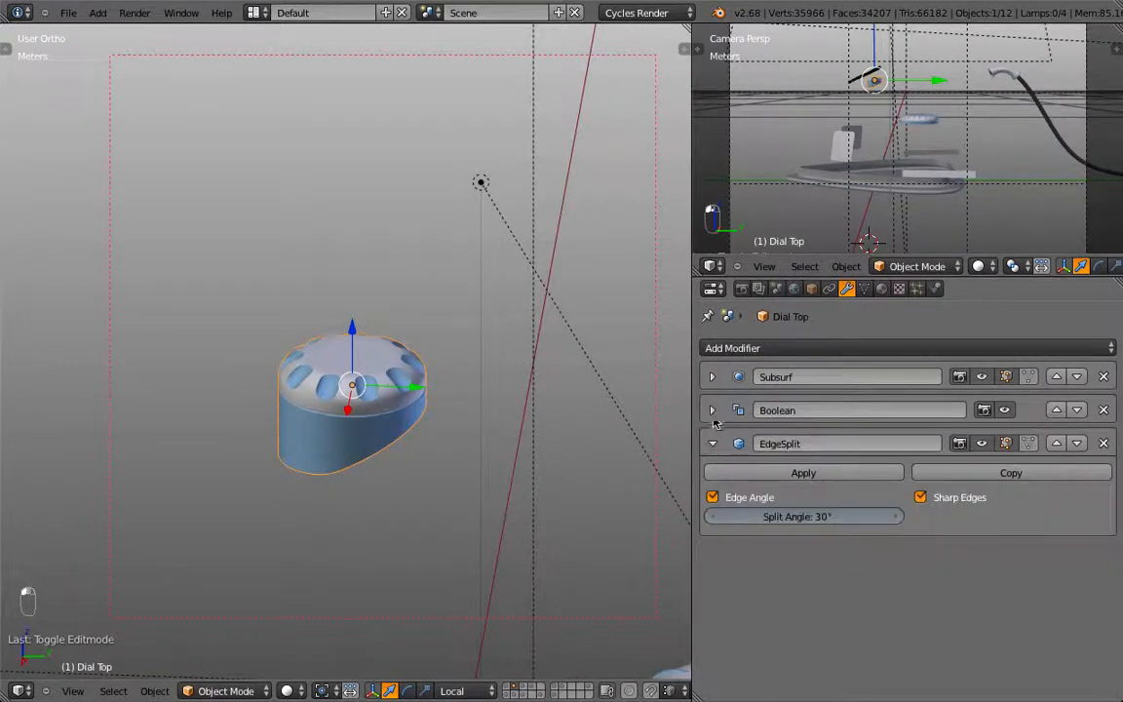
pyautogui.click(713, 443)
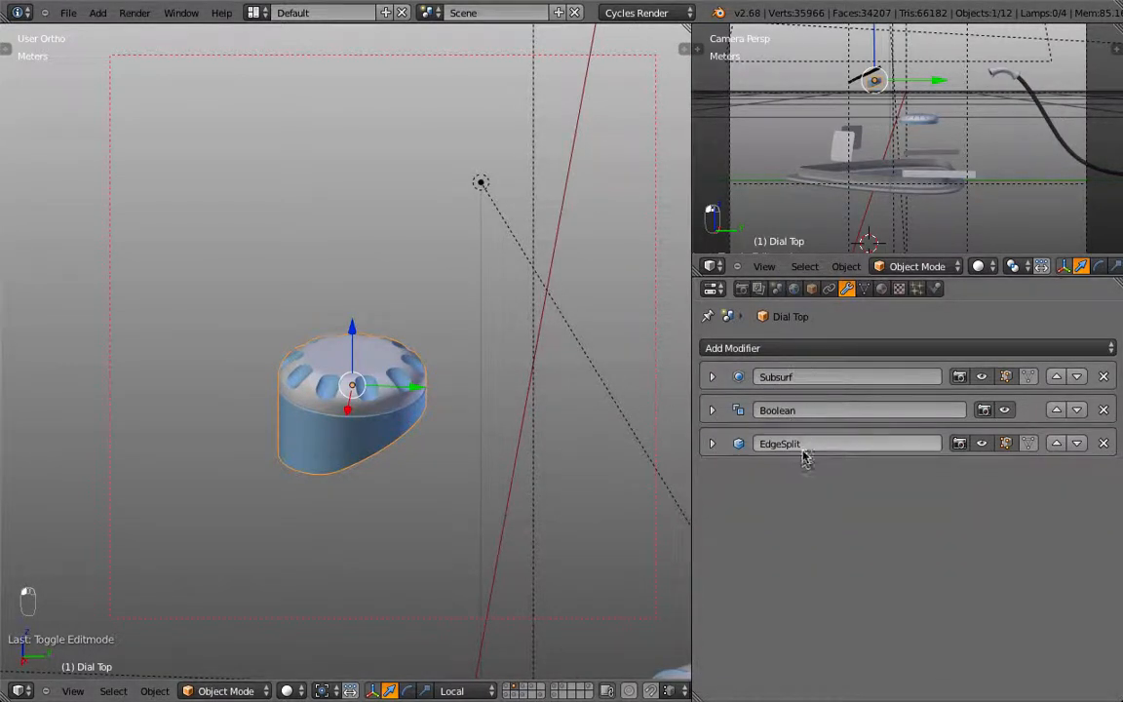
pyautogui.click(713, 410)
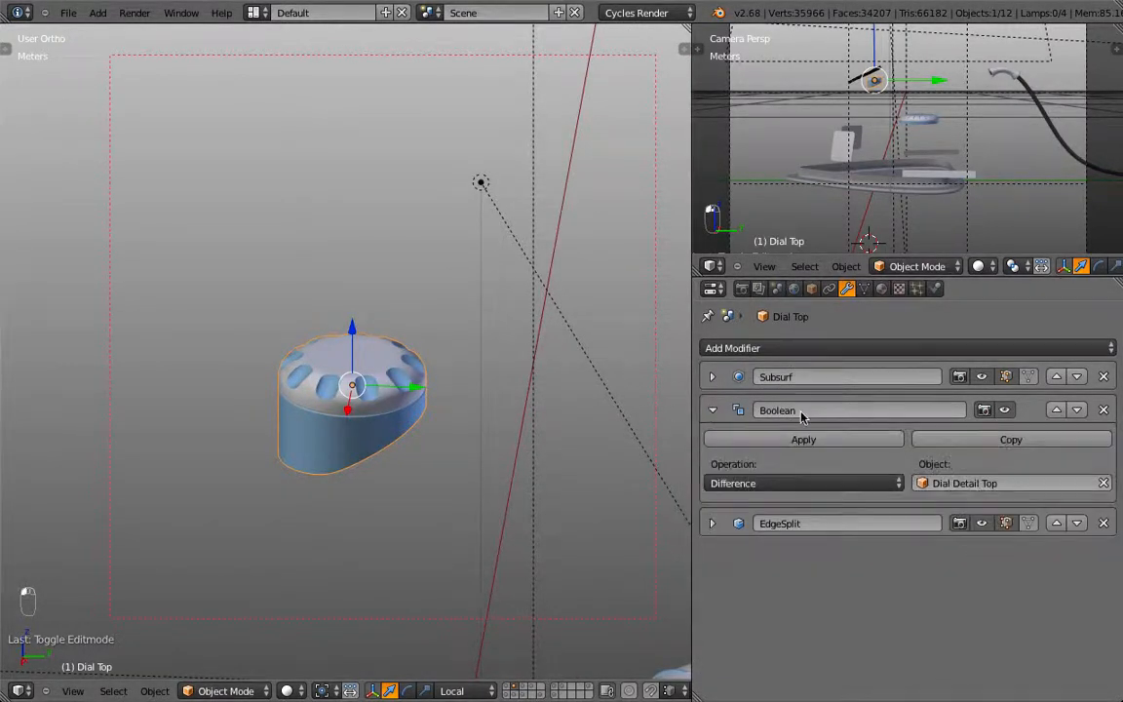
pyautogui.click(1005, 411)
pyautogui.click(1005, 411)
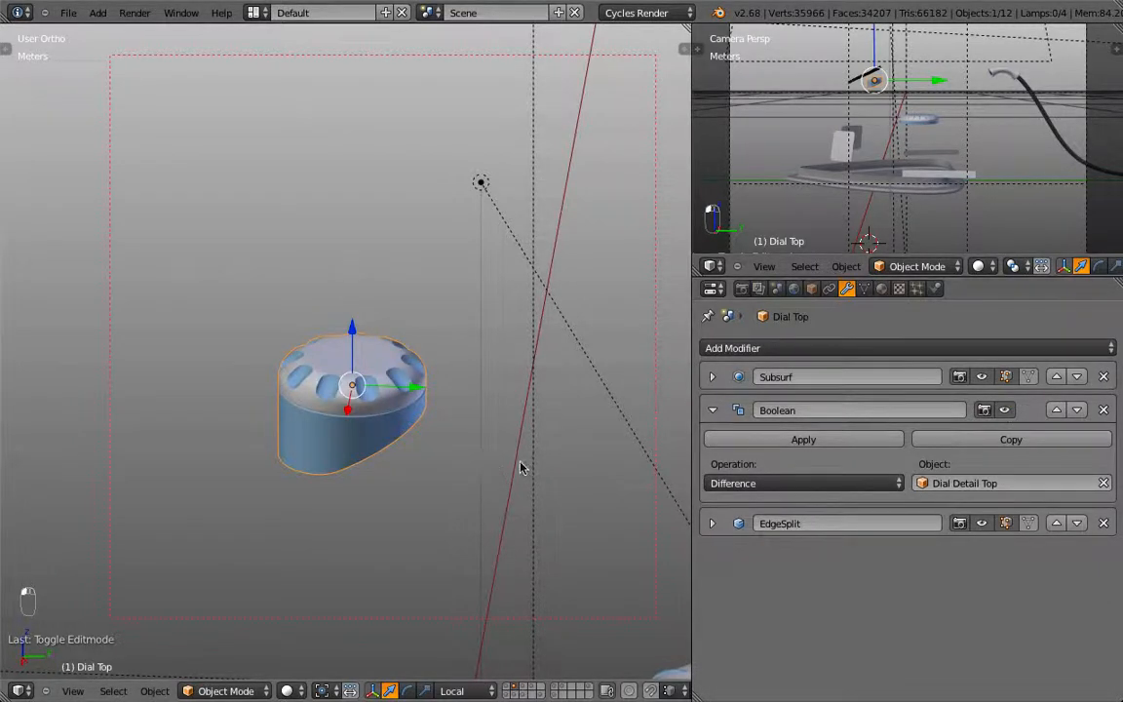
# Select Dial Middle and review its Boolean and EdgeSplit modifier settings while viewing the dial from the side.
pyautogui.keyDown('shift'); pyautogui.moveTo(522, 466); pyautogui.dragTo(299, 343, button='middle'); pyautogui.keyUp('shift')
pyautogui.scroll(-1, 439, 536)
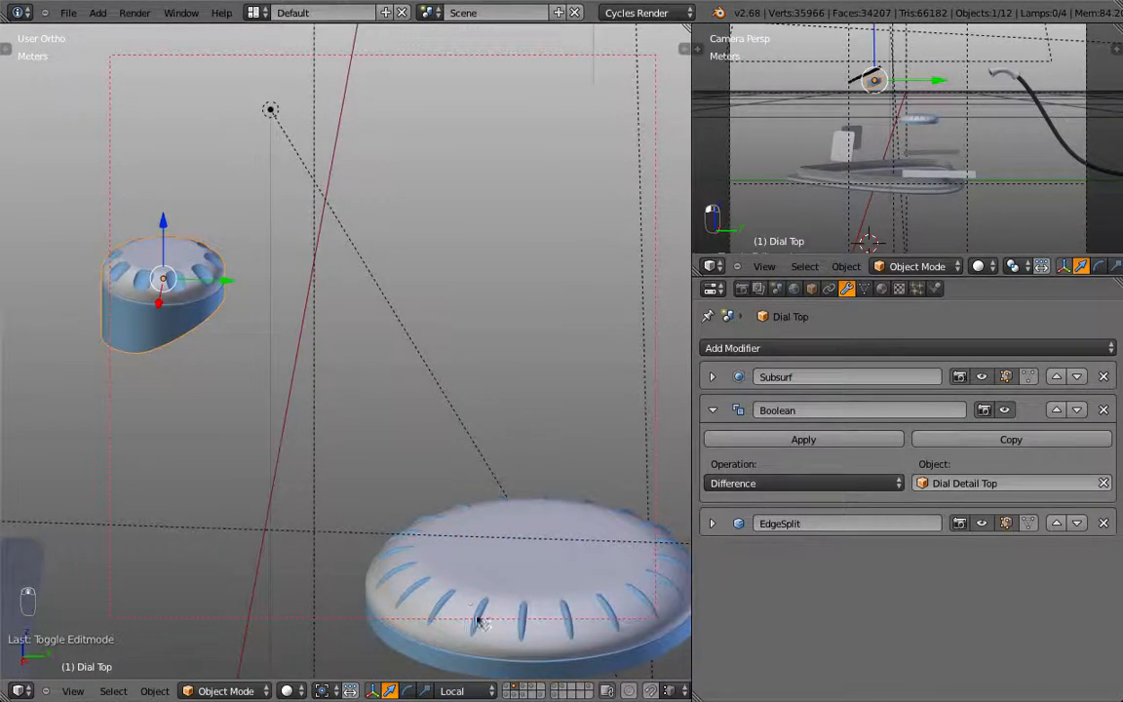
pyautogui.rightClick(485, 596)
pyautogui.keyDown('shift'); pyautogui.moveTo(535, 560); pyautogui.dragTo(462, 496, button='middle'); pyautogui.keyUp('shift')
pyautogui.click(713, 410)
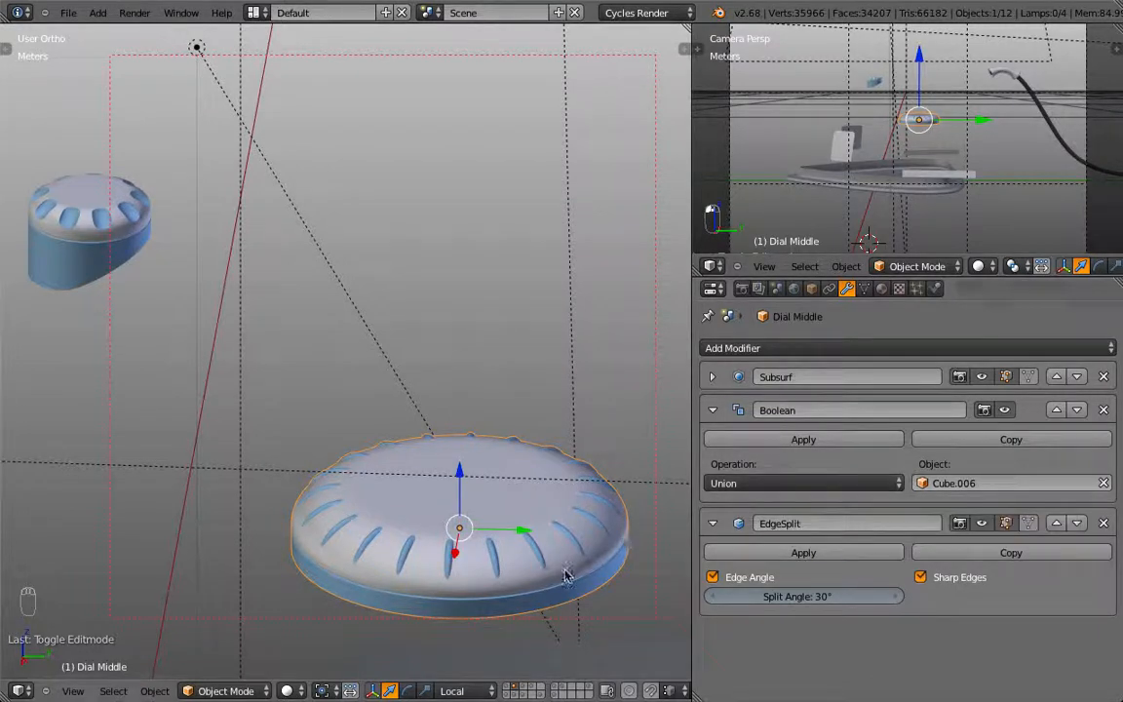
pyautogui.moveTo(565, 571); pyautogui.dragTo(497, 534, button='middle')
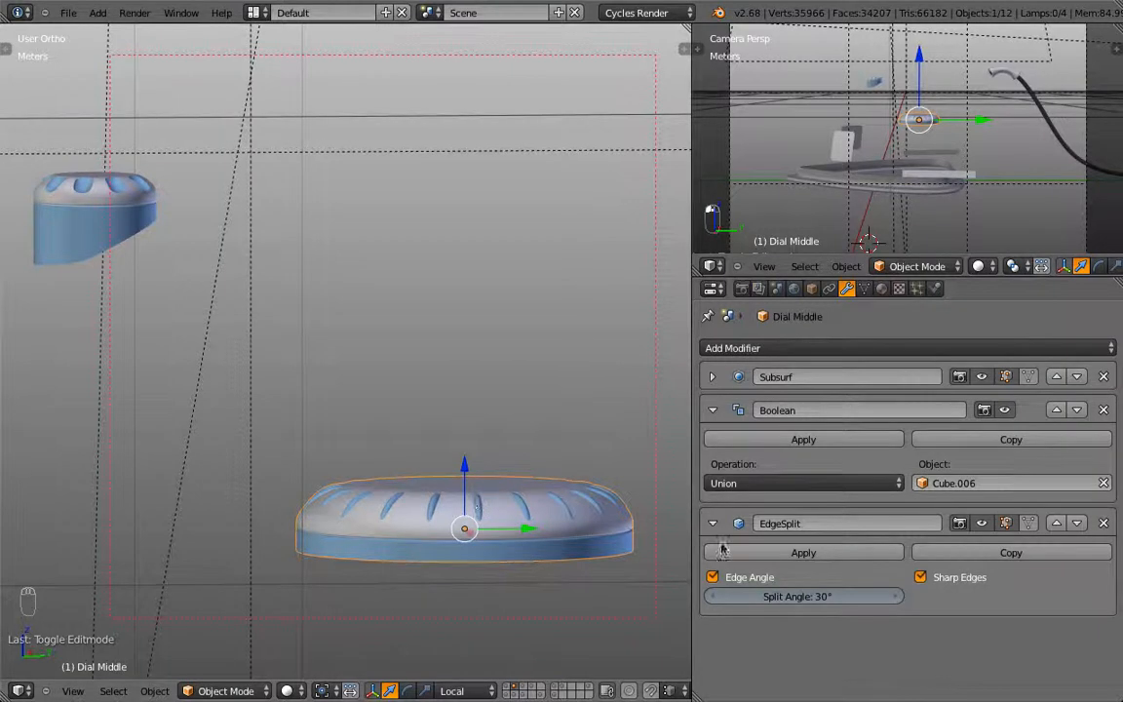
# Return to the iron's layer, select Iron To Cut Top, and compare its unmodified mesh in Edit Mode with the modified object.
pyautogui.click(558, 690)
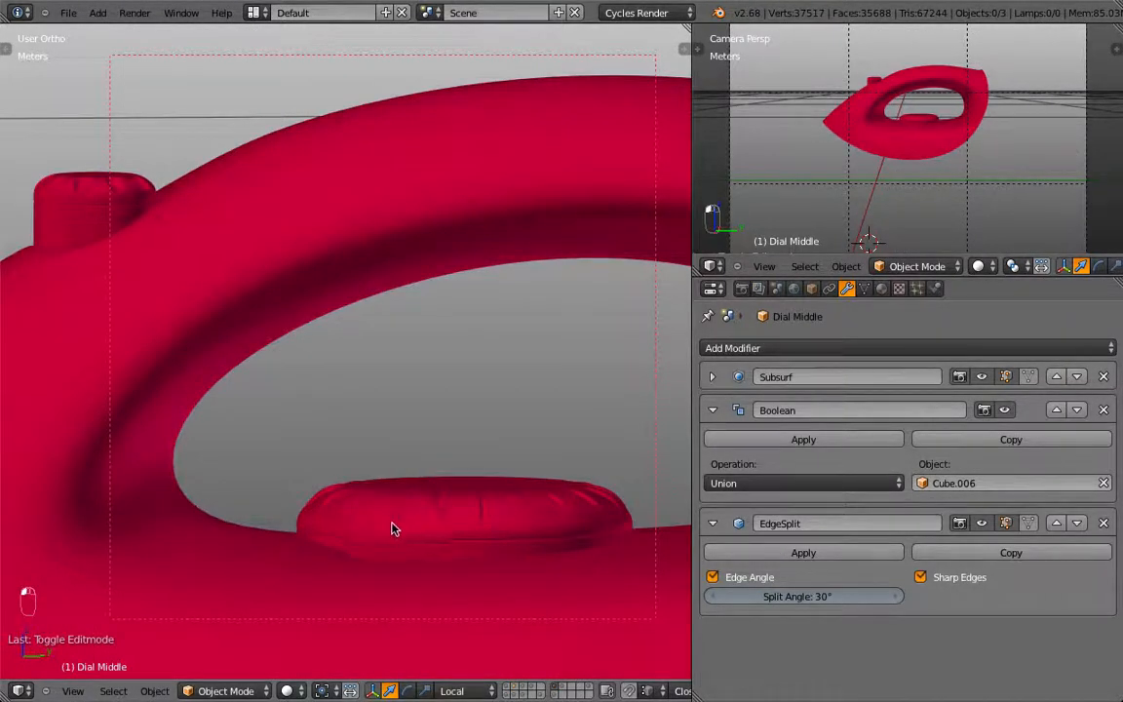
pyautogui.scroll(-4, 477, 271)
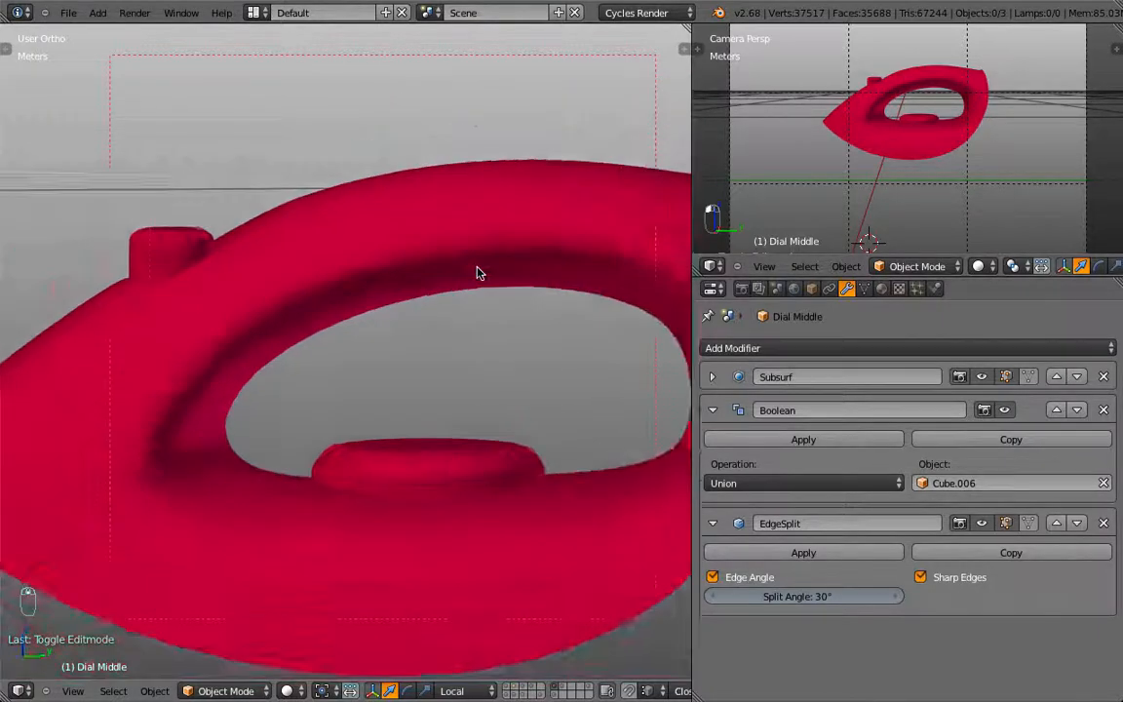
pyautogui.scroll(-3, 478, 273)
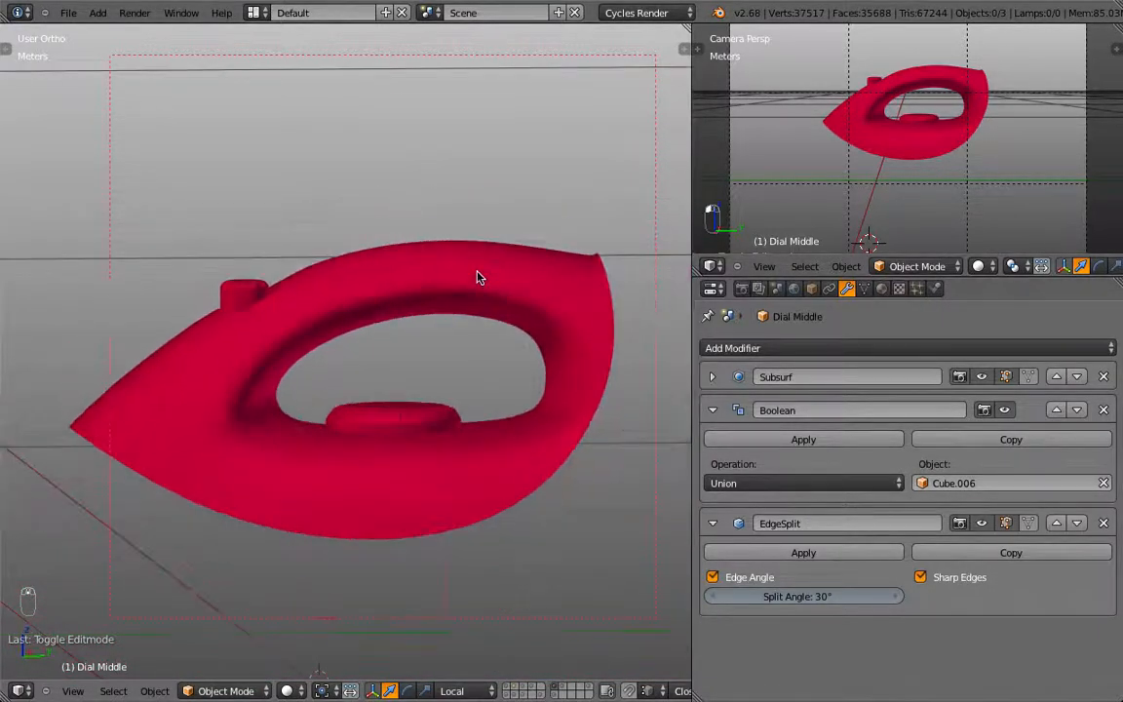
pyautogui.moveTo(393, 282); pyautogui.dragTo(338, 354, button='middle')
pyautogui.rightClick(331, 356)
pyautogui.press('Tab')
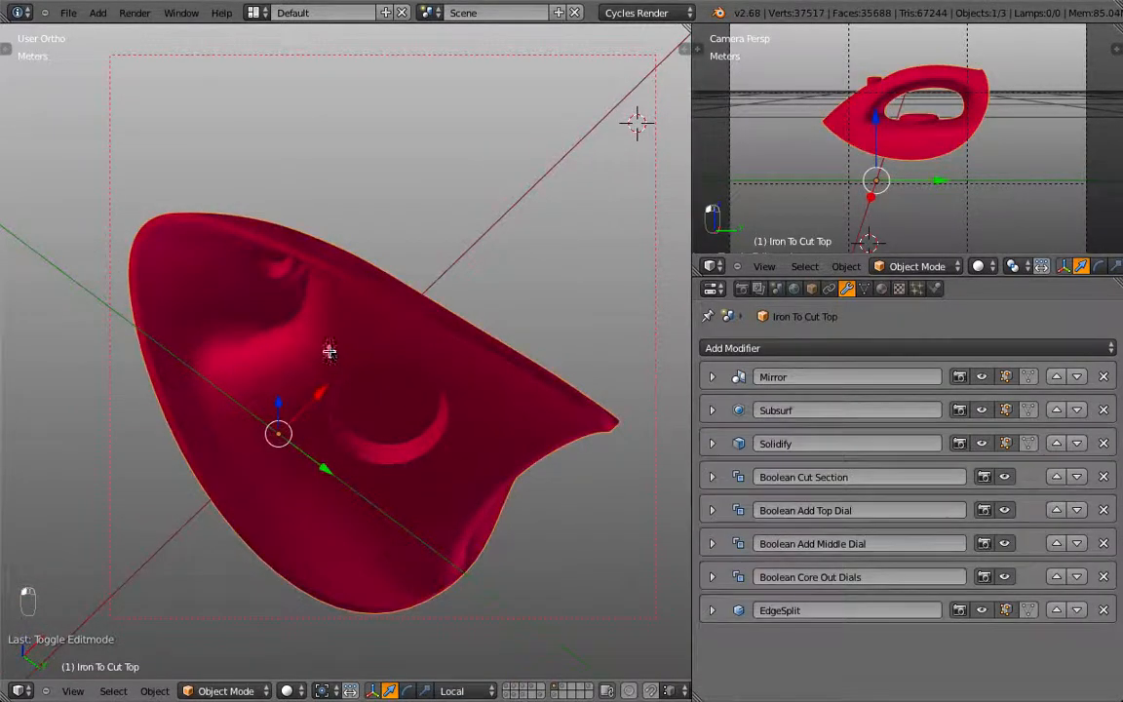
pyautogui.press('Tab')
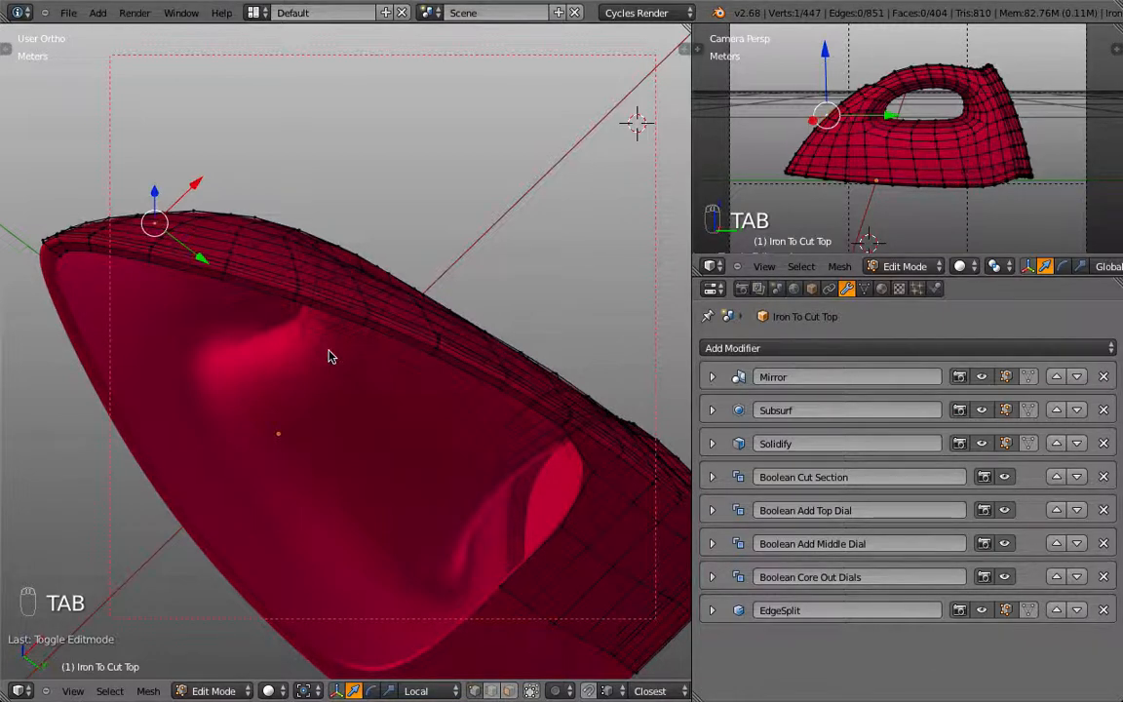
pyautogui.press('Tab')
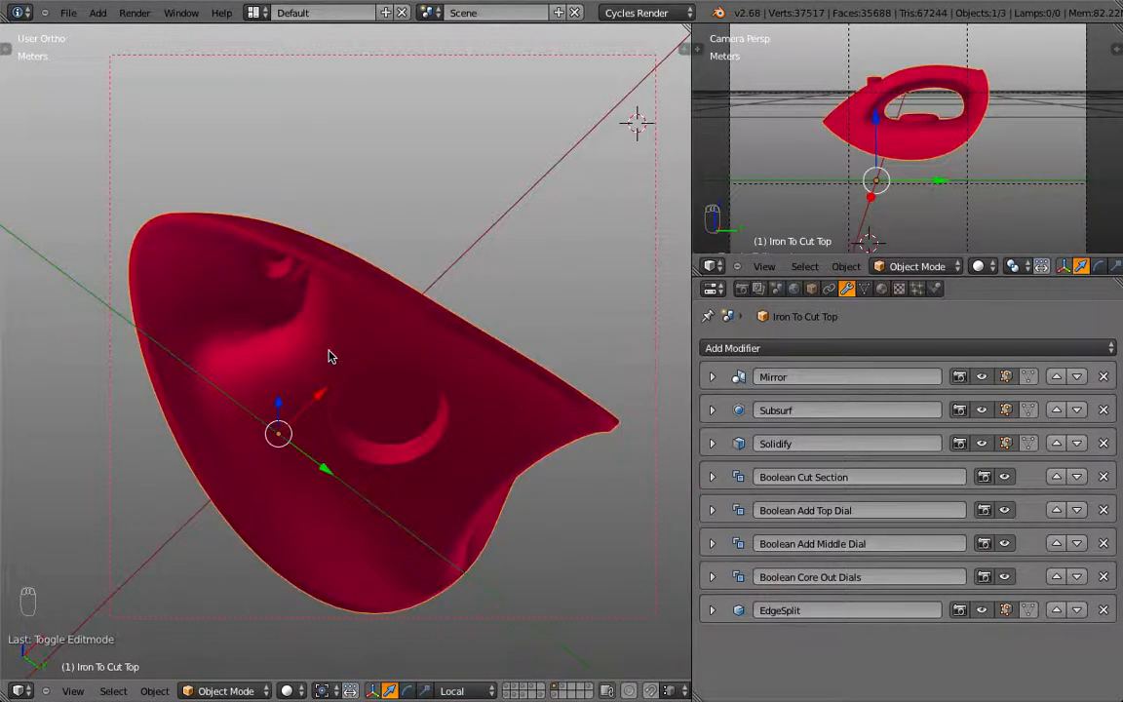
# Examine Iron To Cut Top and its dials from the right, underneath, above, and an angled view.
pyautogui.press('KP_1')
pyautogui.press('KP_3')
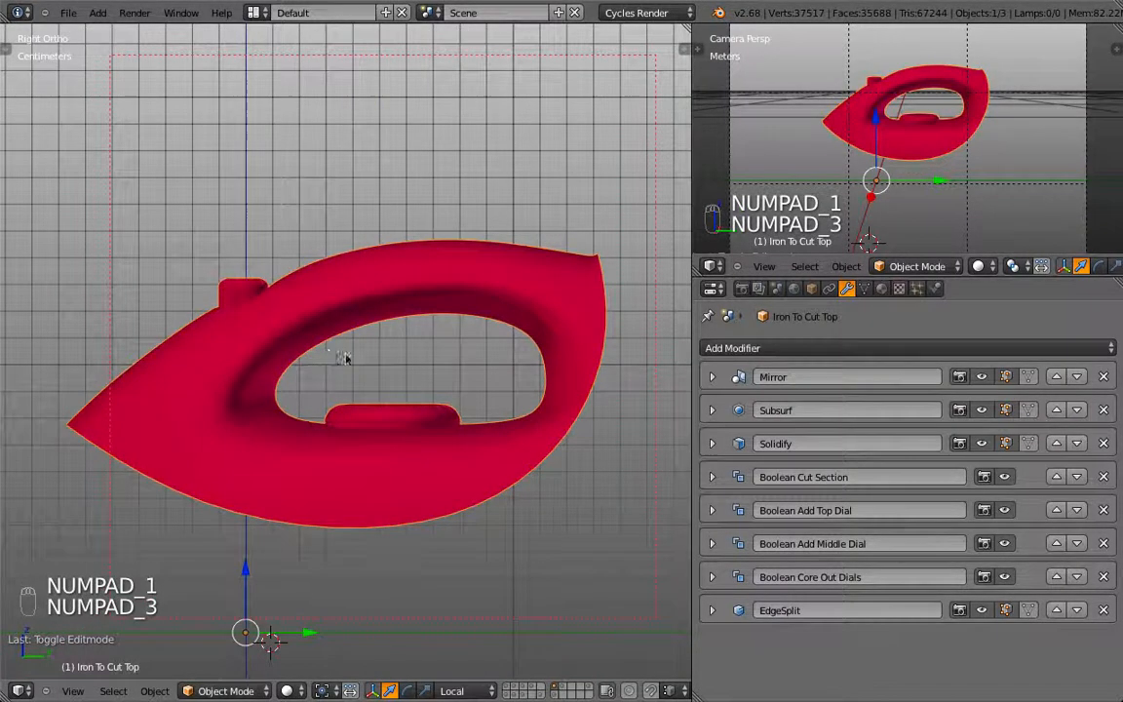
pyautogui.moveTo(346, 359); pyautogui.dragTo(394, 189, button='middle')
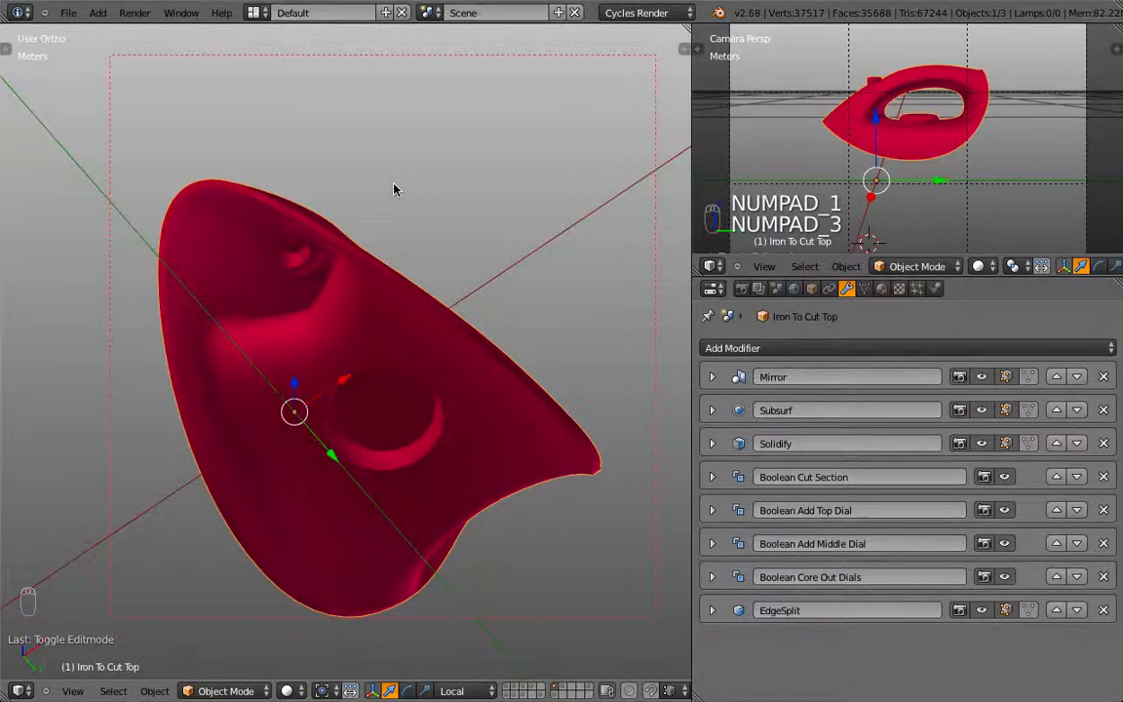
pyautogui.press('KP_1')
pyautogui.press('KP_7')
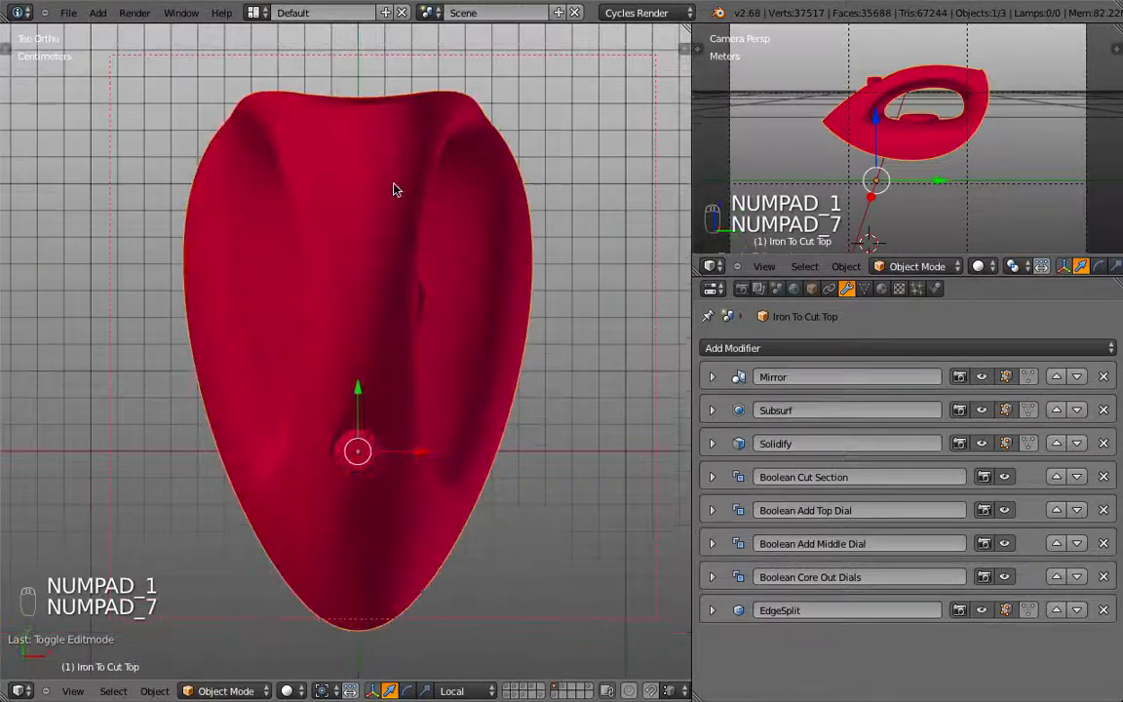
pyautogui.press('ctrl+KP_7')
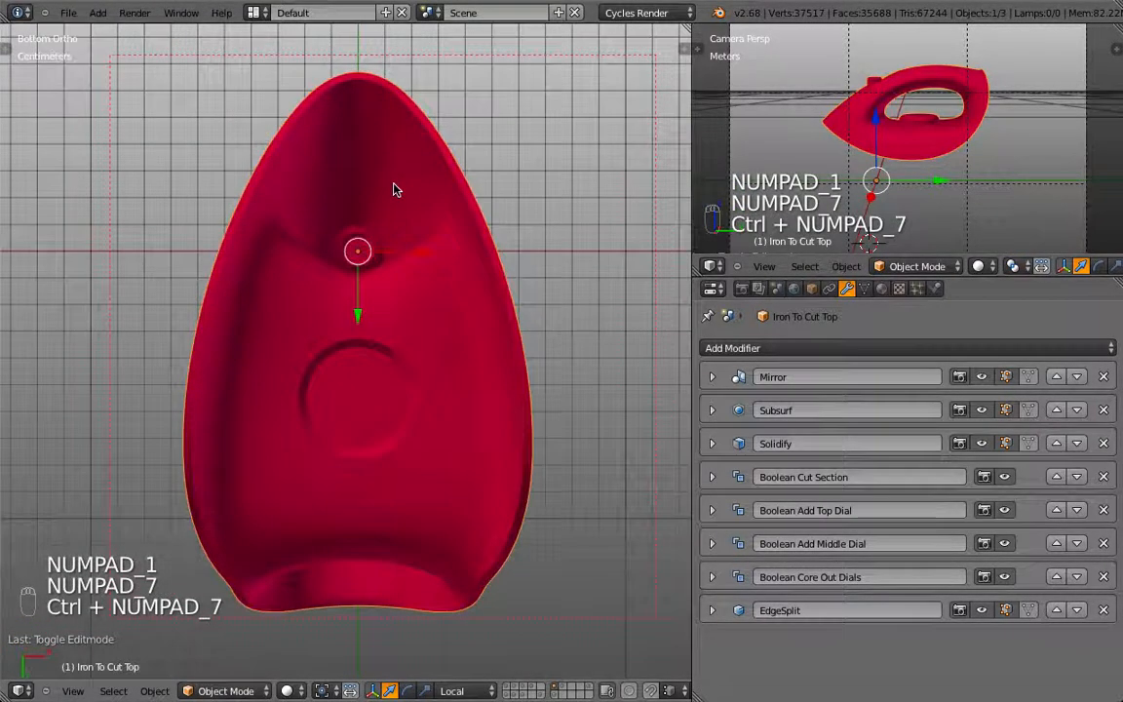
pyautogui.press('KP_3')
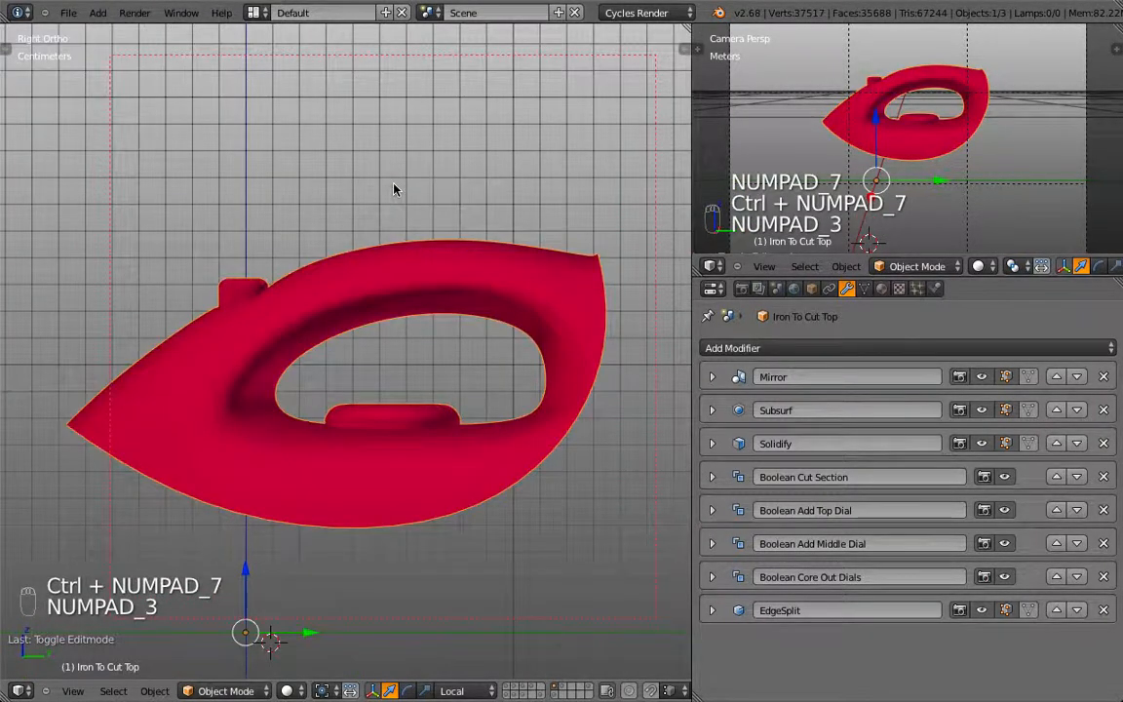
pyautogui.press('KP_4')
pyautogui.press('KP_4')
pyautogui.press('KP_4')
pyautogui.press('KP_4')
pyautogui.press('KP_4')
pyautogui.press('KP_8')
pyautogui.press('KP_8')
pyautogui.press('KP_8')
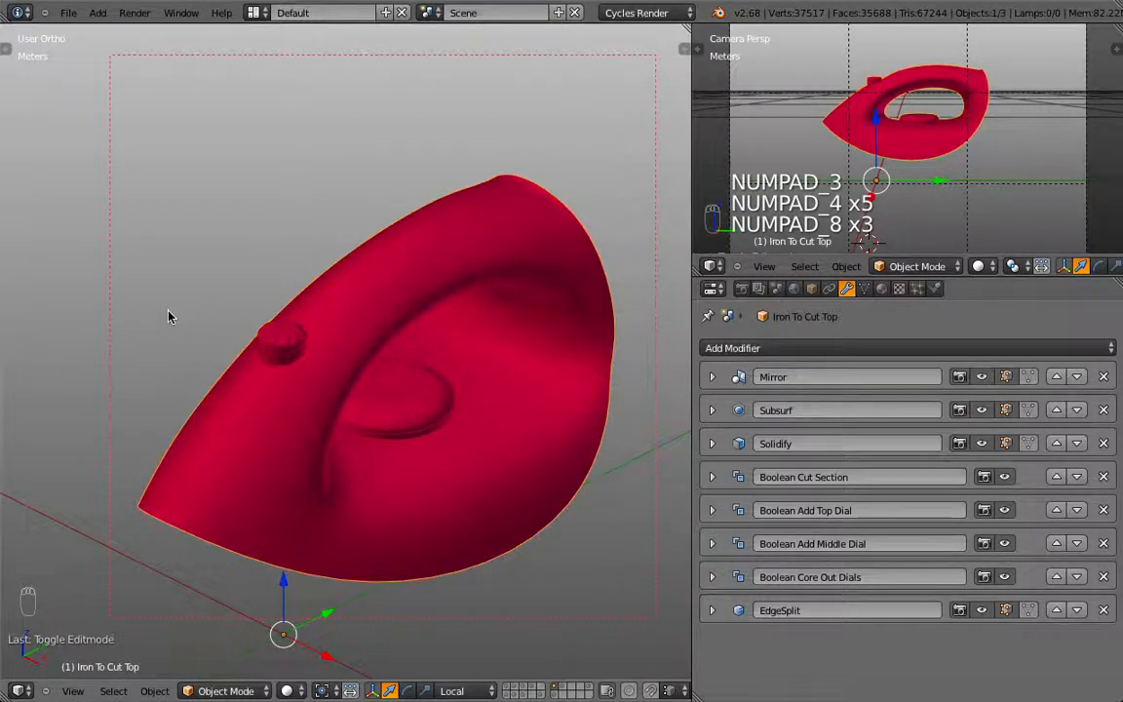
pyautogui.press('KP_1')
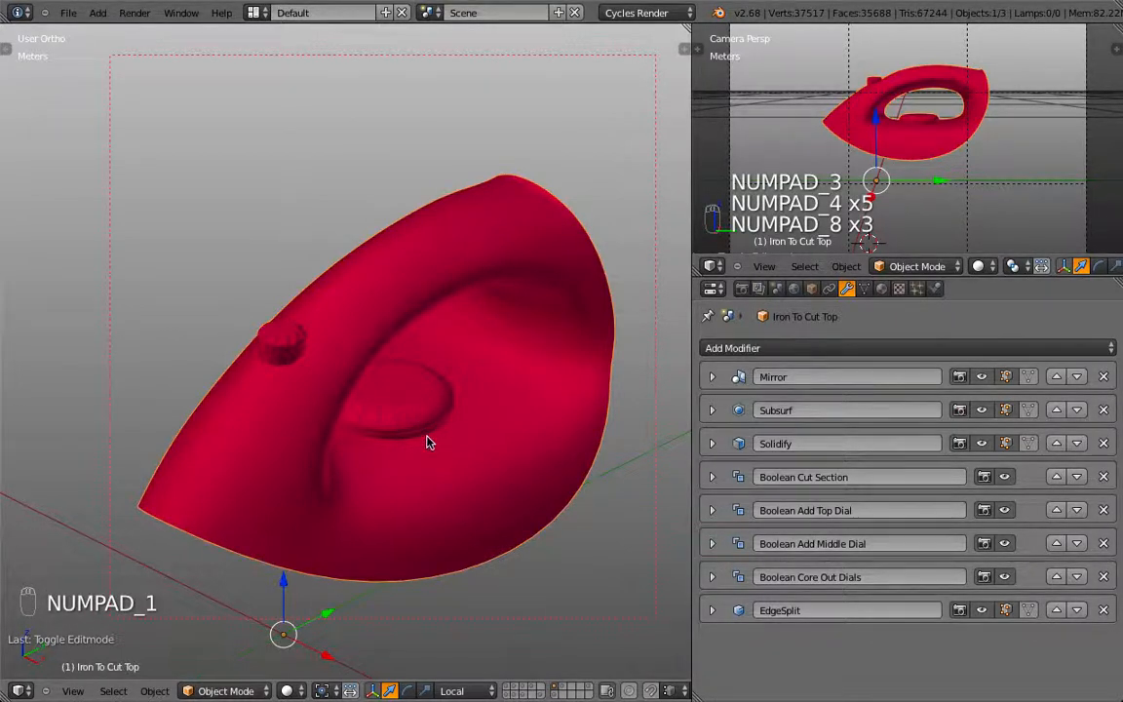
# Unhide the iron's other parts, view Iron To Cut Mid without its two Boolean cuts, and hide it again.
pyautogui.hotkey('alt', 'h')
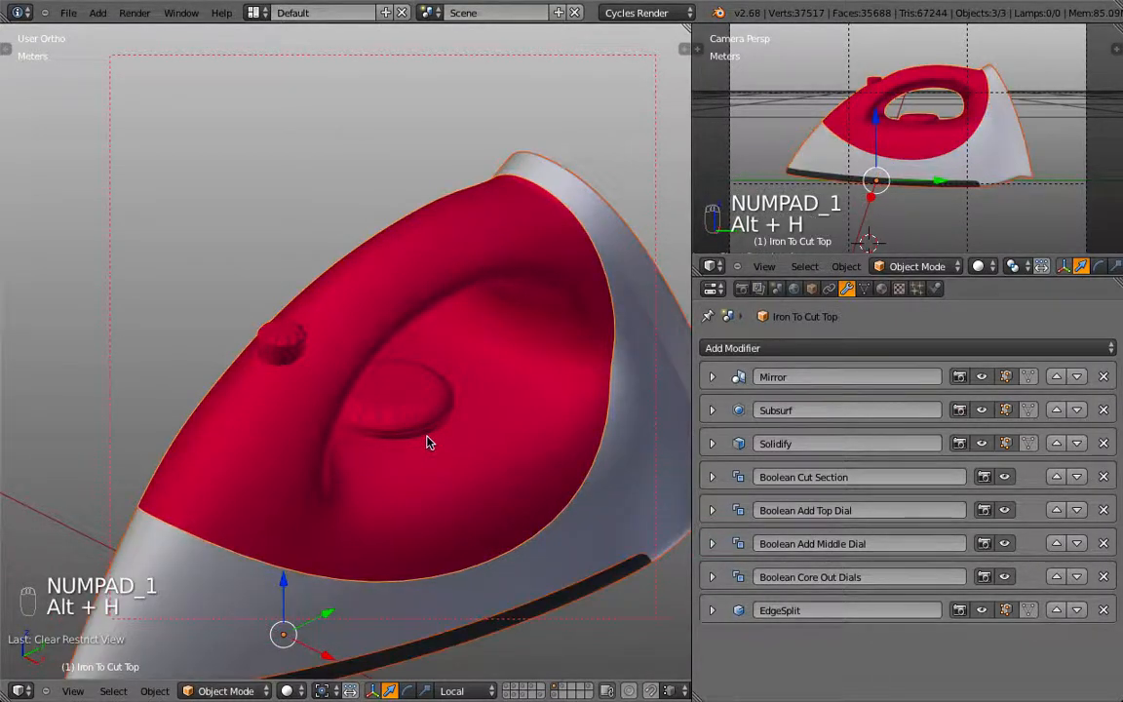
pyautogui.rightClick(650, 346)
pyautogui.click(711, 477)
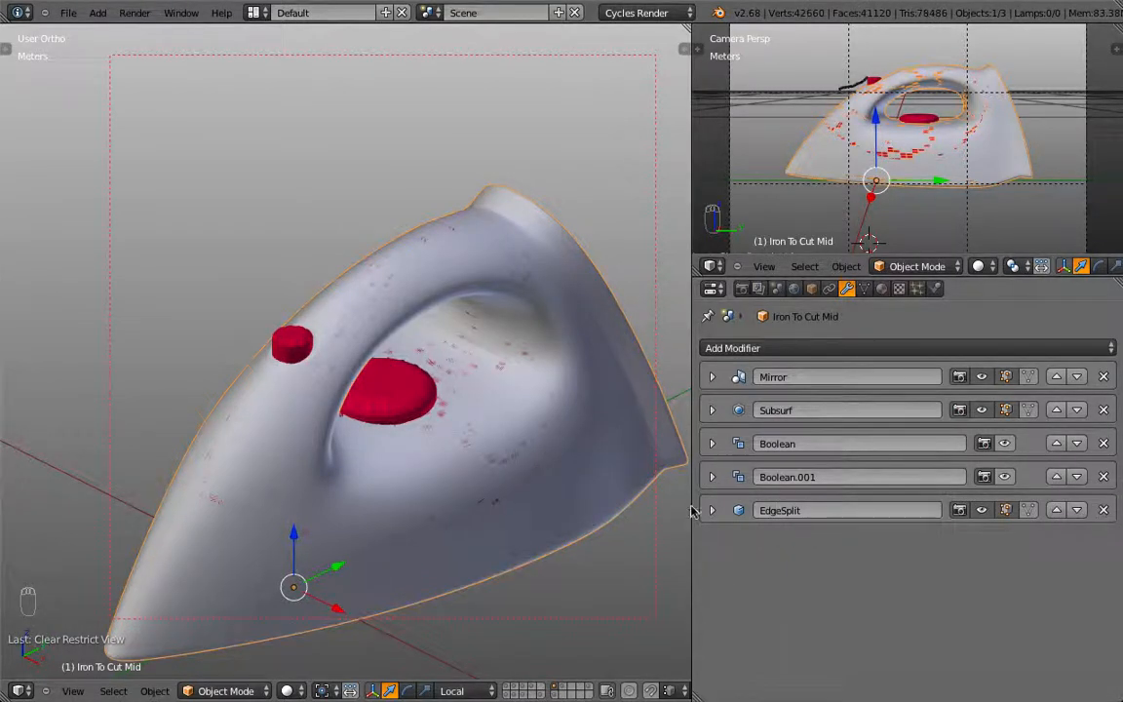
pyautogui.press('h')
# Review Iron To Cut Bottom's Intersect Boolean with Boolean Cut Bottom, view the part without its cuts, and hide it.
pyautogui.rightClick(575, 552)
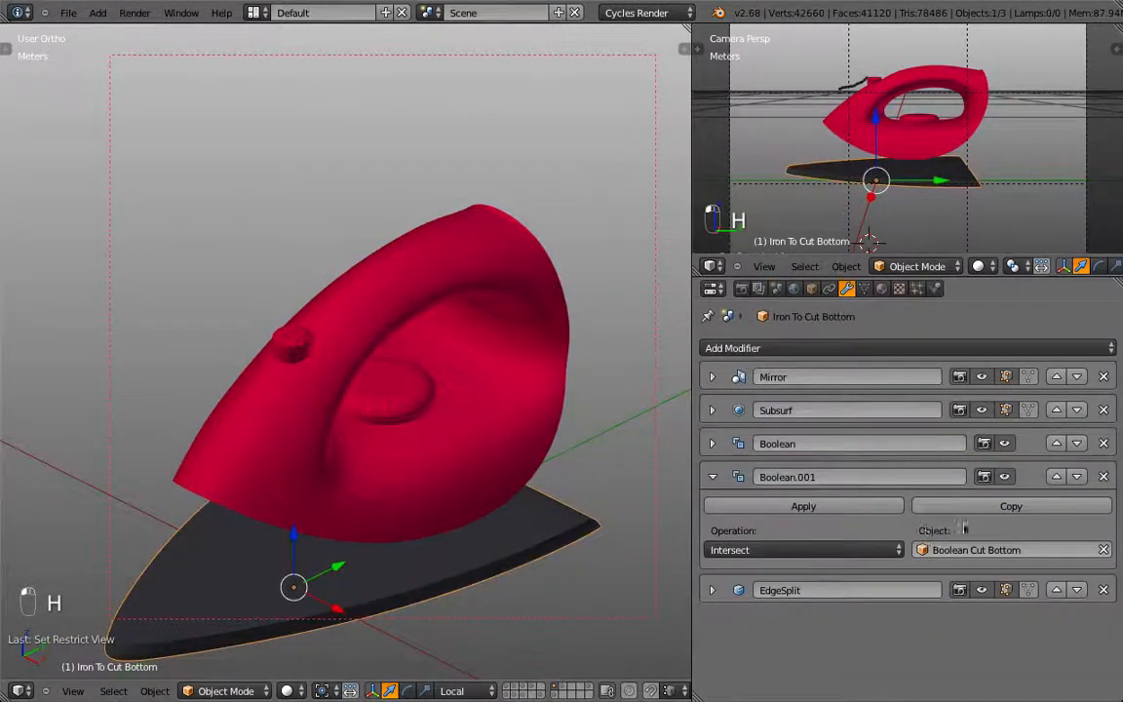
pyautogui.click(1005, 444)
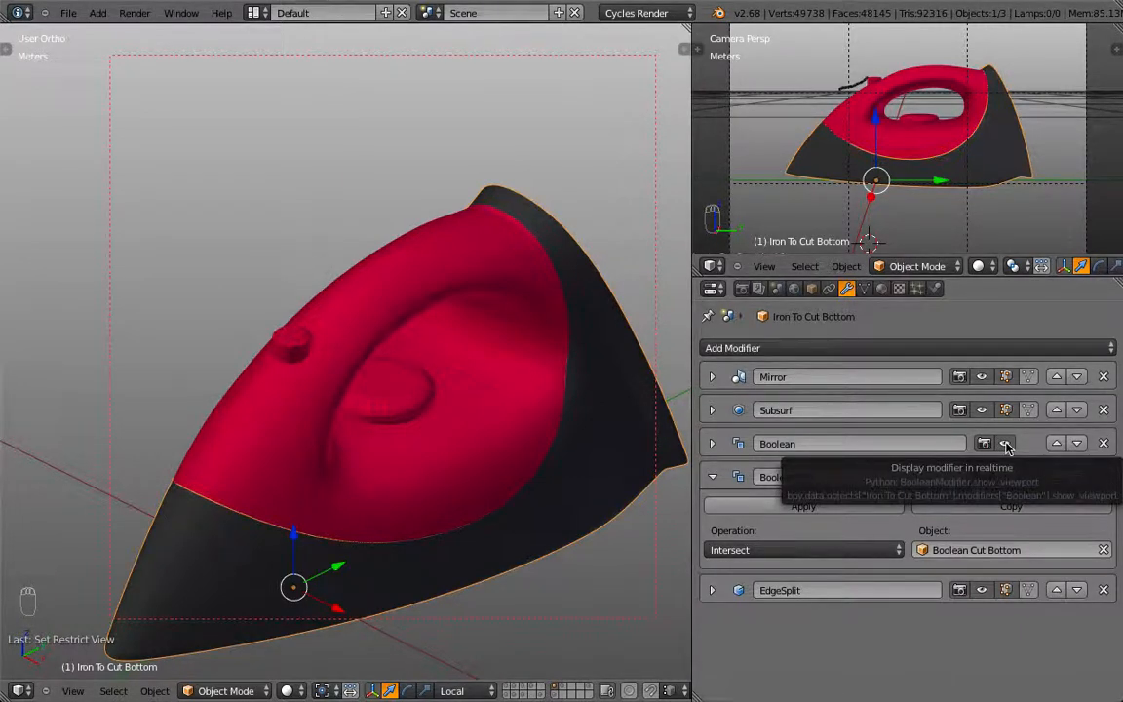
pyautogui.click(1005, 444)
pyautogui.press('h')
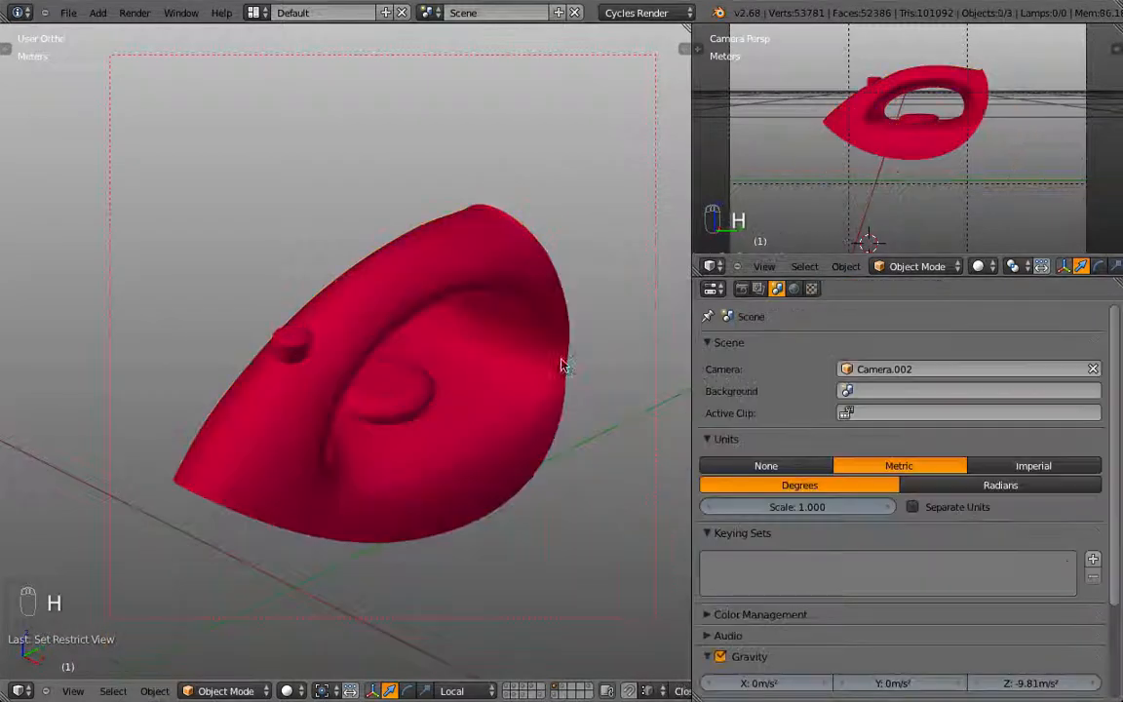
# Select Iron To Cut Top and examine the dials on its body from the right side.
pyautogui.moveTo(549, 423); pyautogui.dragTo(526, 414, button='middle')
pyautogui.rightClick(456, 444)
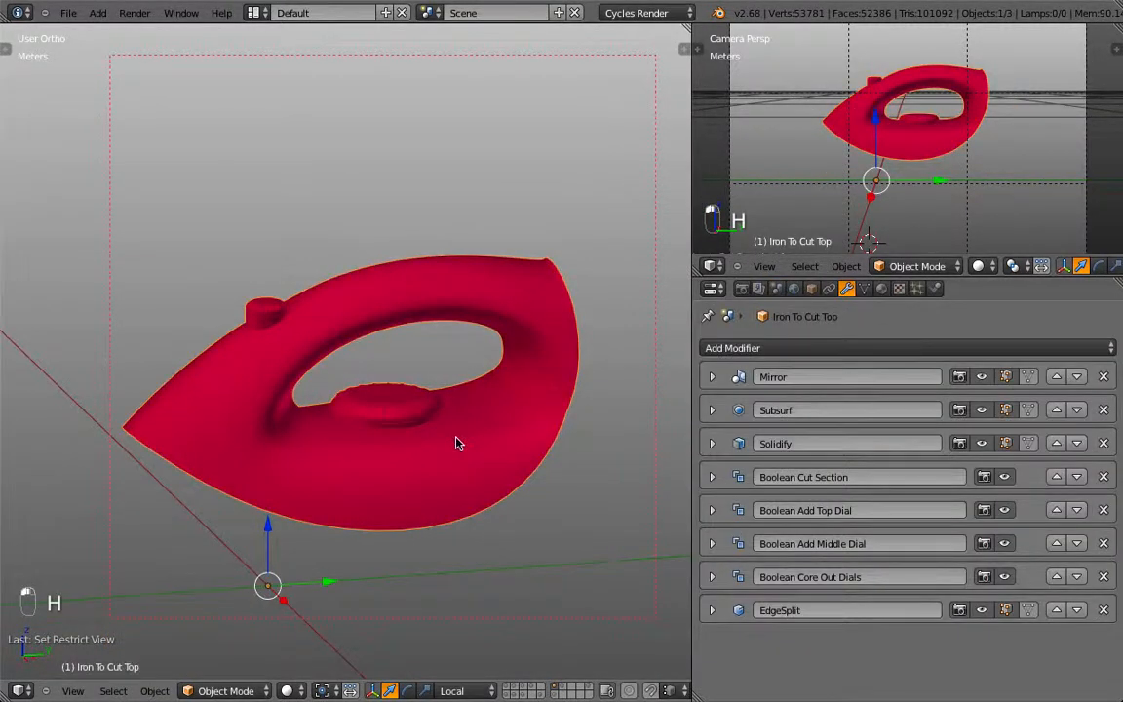
pyautogui.press('KP_1')
pyautogui.press('KP_3')
pyautogui.scroll(4, 457, 444)
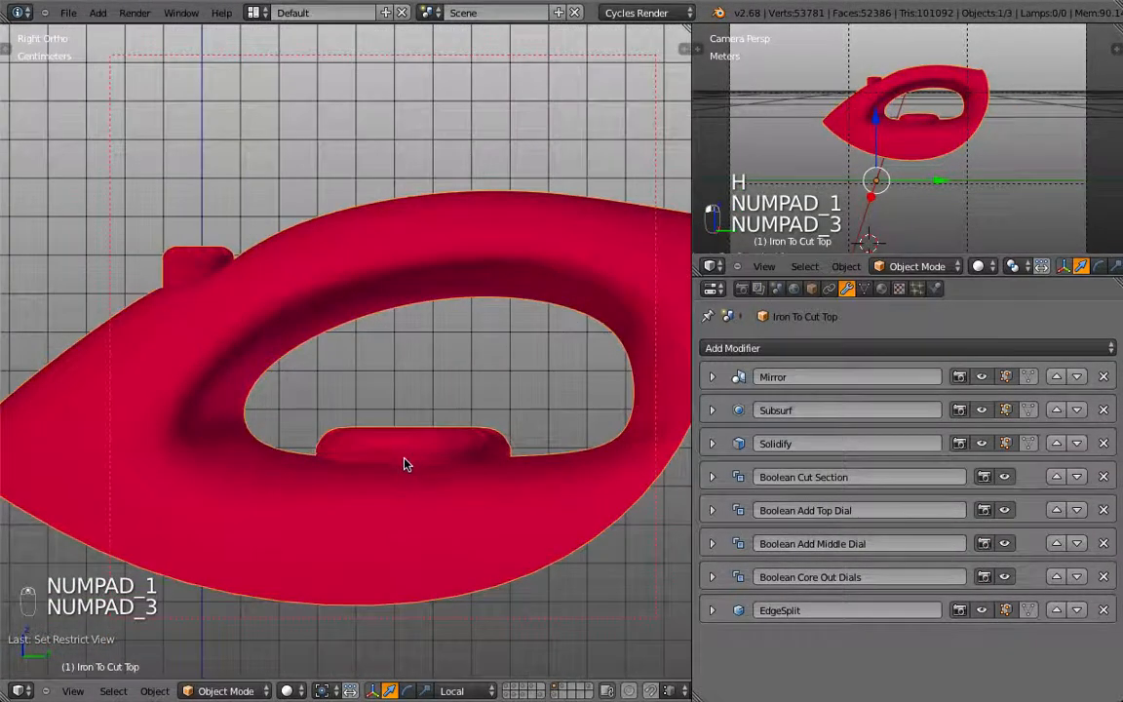
# Show the original dials' layer alongside the iron and open Dial Middle's mesh for editing in wireframe.
pyautogui.keyDown('shift'); pyautogui.click(516, 686); pyautogui.keyUp('shift')
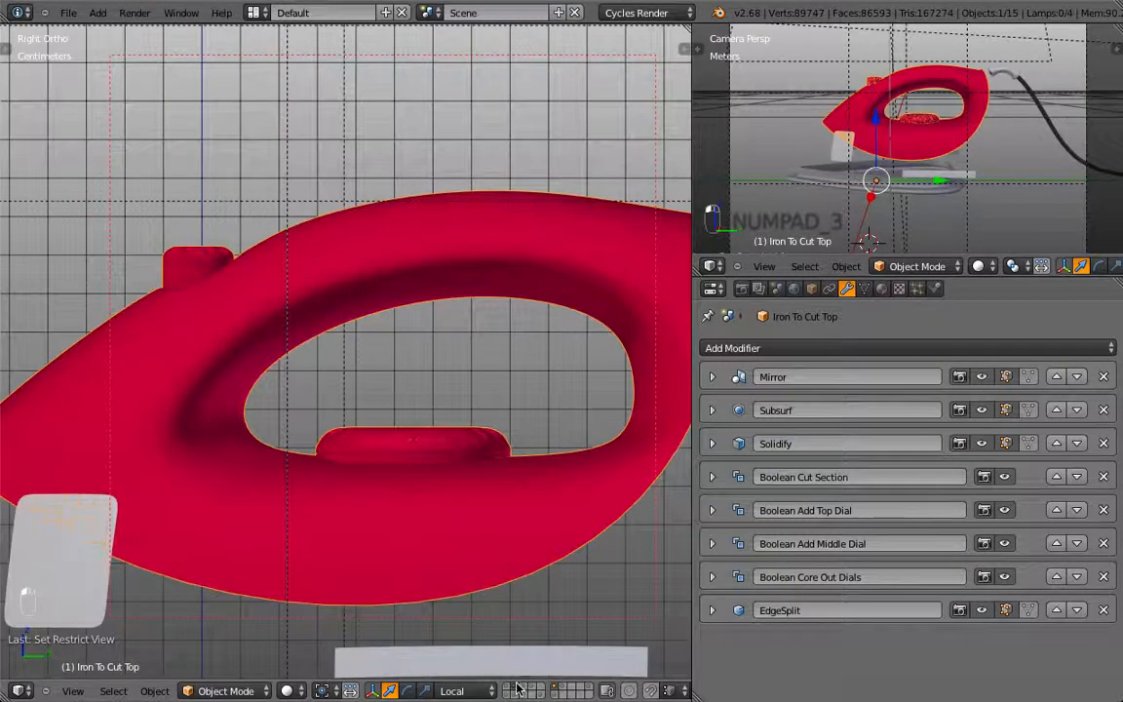
pyautogui.press('z')
pyautogui.rightClick(365, 444)
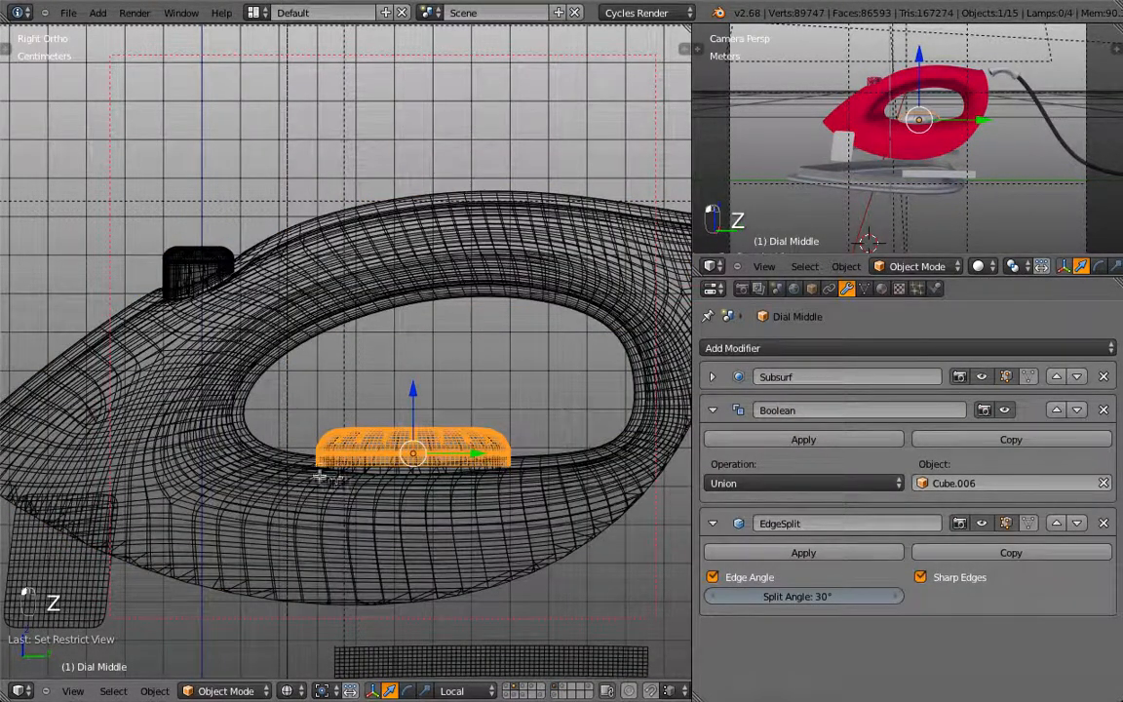
pyautogui.press('Tab')
pyautogui.scroll(5, 326, 478)
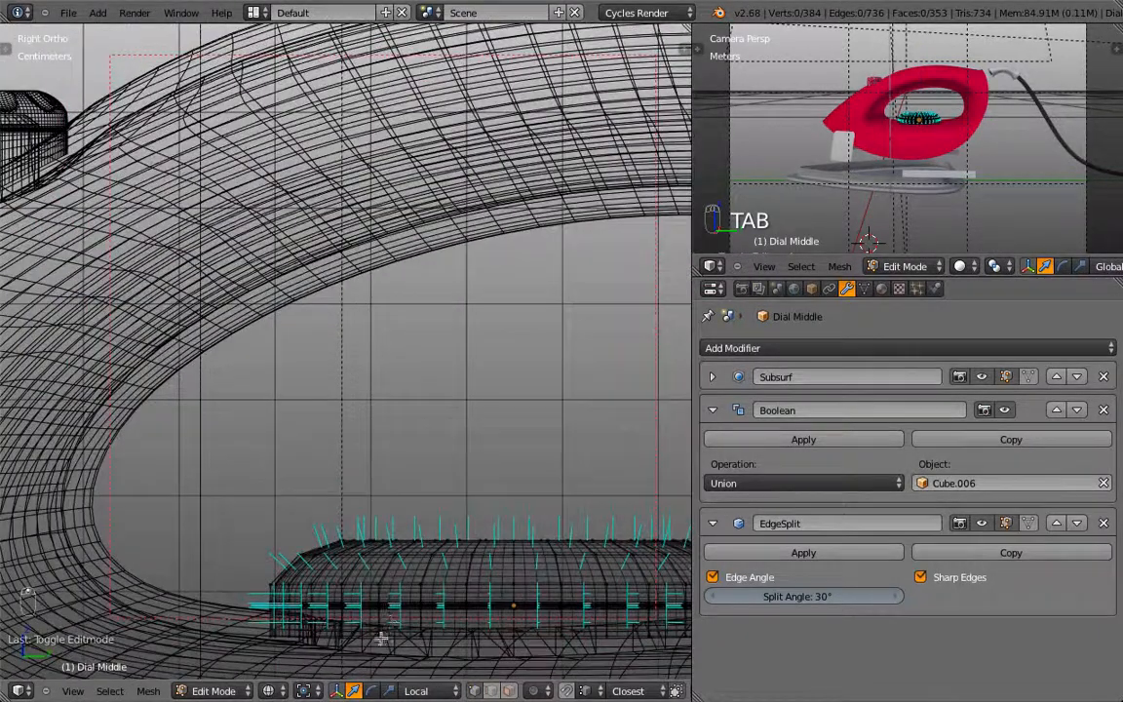
pyautogui.moveTo(296, 647); pyautogui.dragTo(349, 453, button='middle')
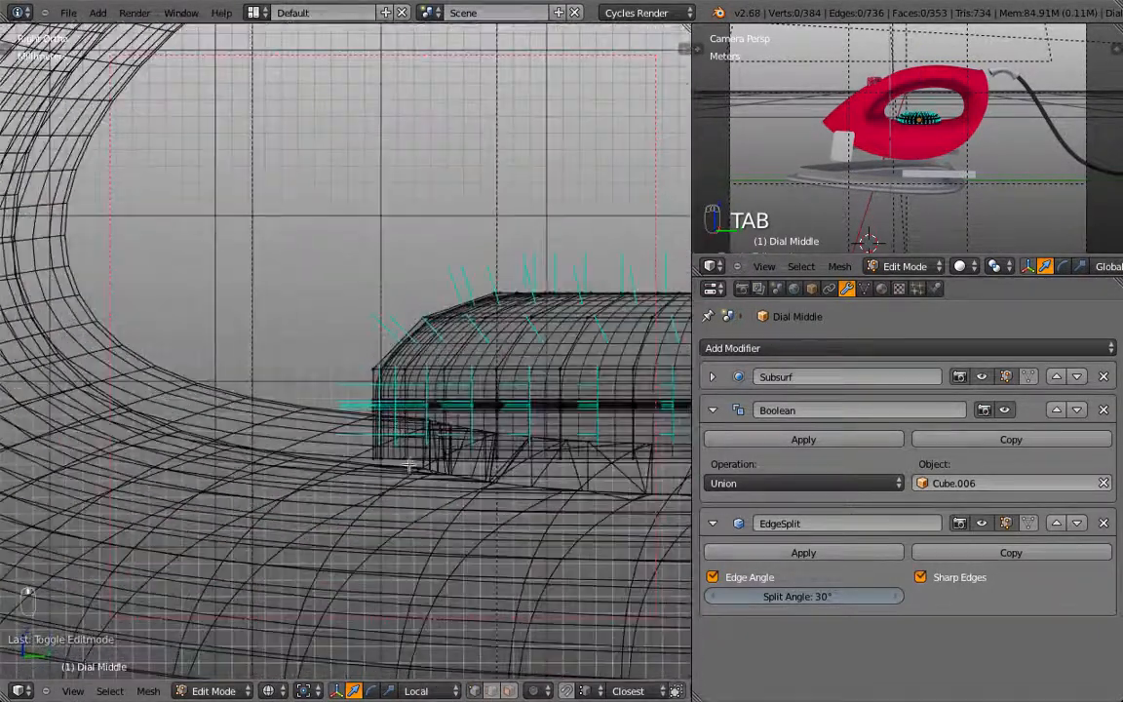
# Raise the vertices at Dial Middle's lower front edge slightly along local Z and return to solid Object Mode.
pyautogui.press('b')
pyautogui.moveTo(349, 453); pyautogui.dragTo(412, 463)
pyautogui.moveTo(389, 392); pyautogui.dragTo(389, 381)
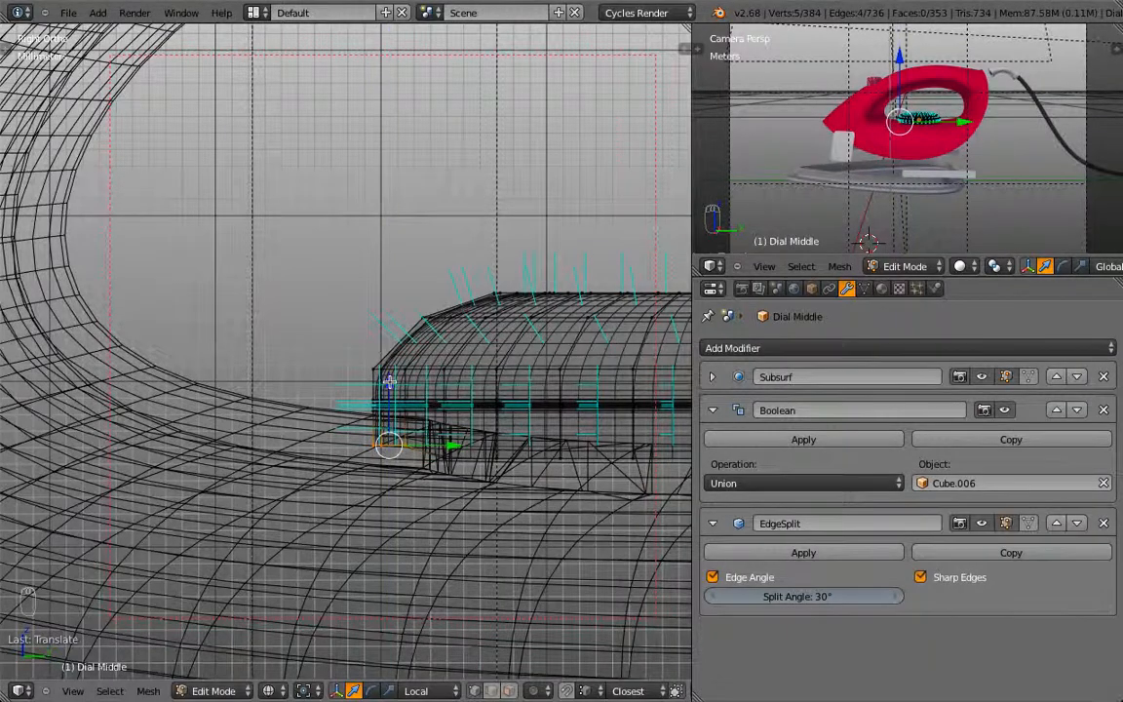
pyautogui.scroll(-4, 388, 381)
pyautogui.scroll(-3, 389, 381)
pyautogui.press('z')
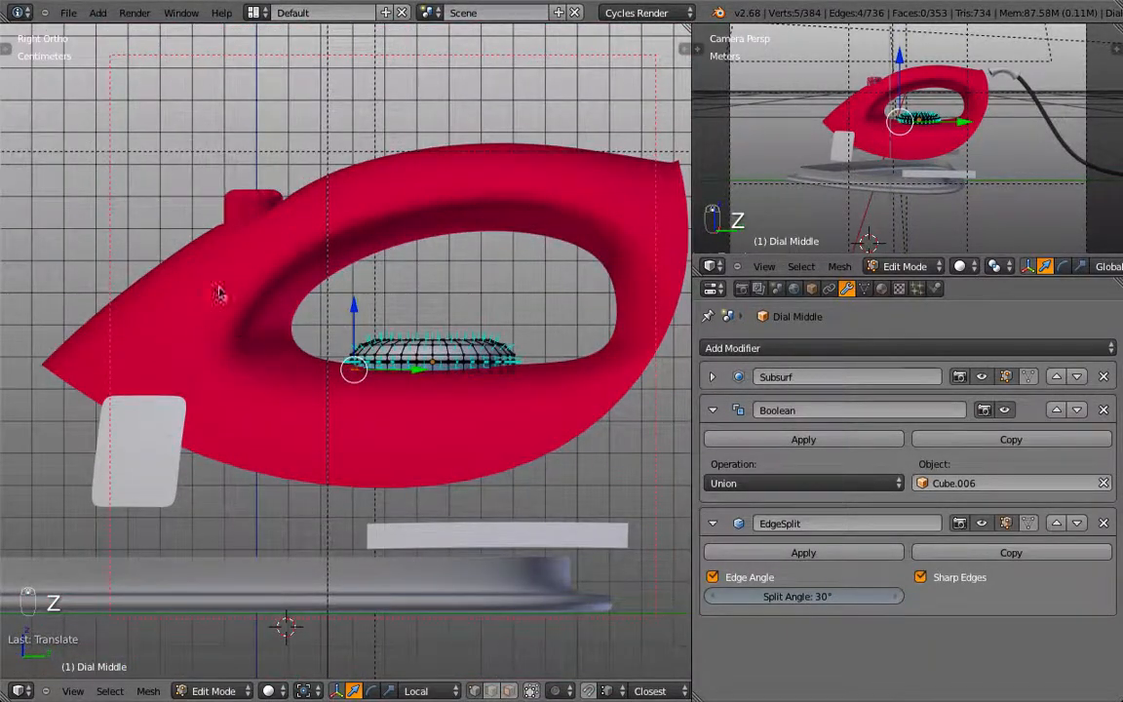
pyautogui.press('Tab')
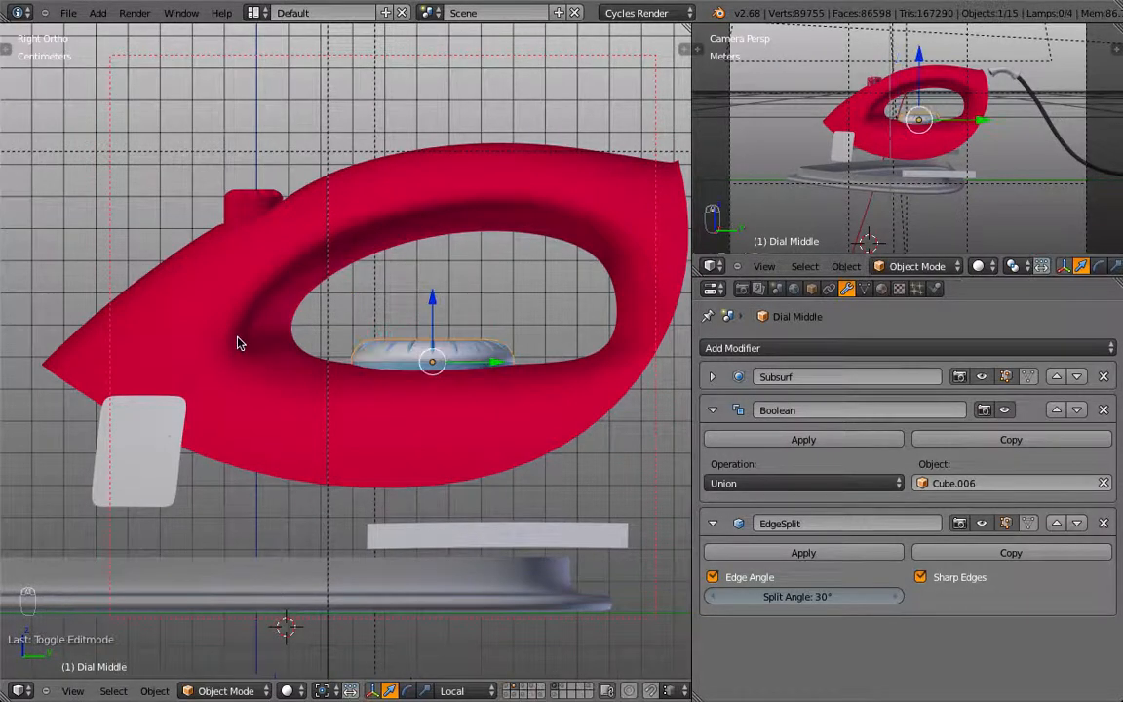
# Turn off the viewport display of Iron To Cut Top's Cut Section, Add Top Dial, Add Middle Dial and Core Out Dials Booleans.
pyautogui.rightClick(224, 297)
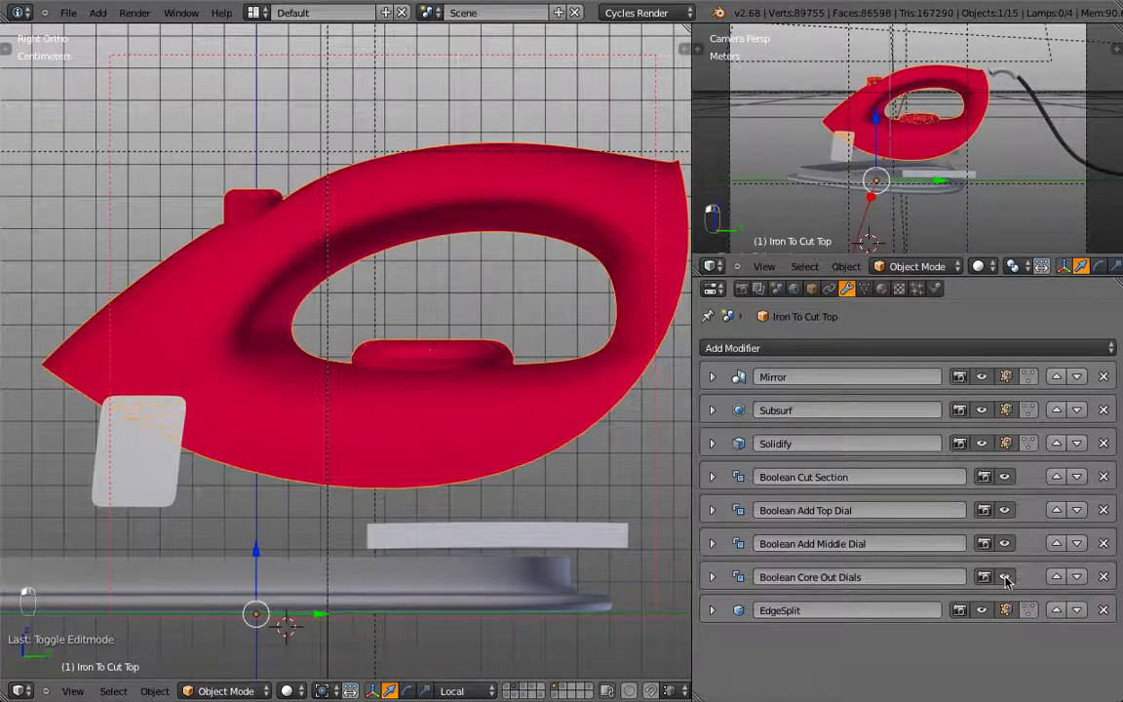
pyautogui.click(1005, 511)
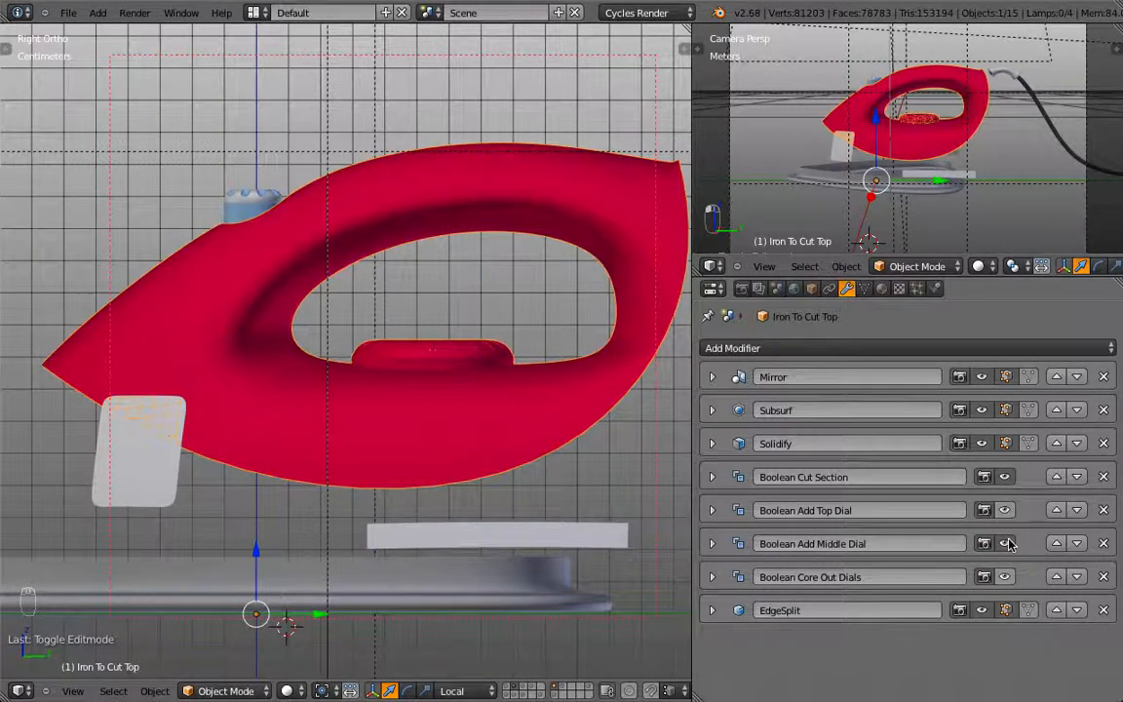
pyautogui.click(1006, 544)
pyautogui.click(1005, 477)
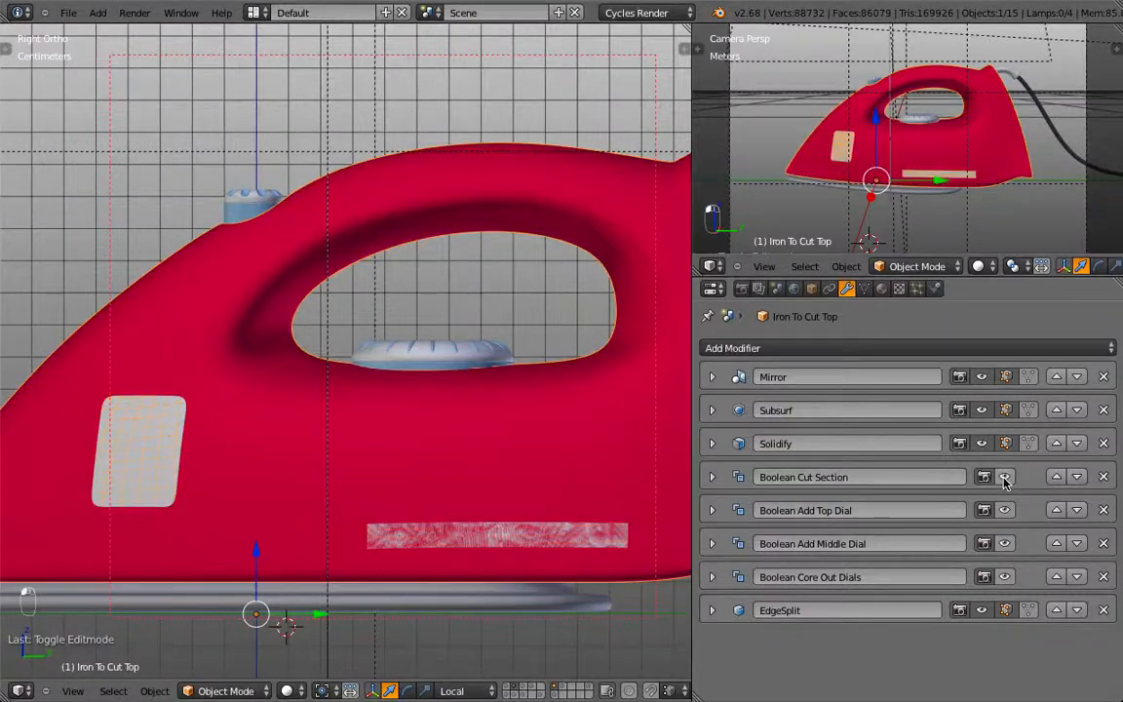
# Edit Dial Middle in wireframe against the uncut iron, lowering its selected front-edge vertices about 0.33 mm along local Z.
pyautogui.scroll(5, 458, 416)
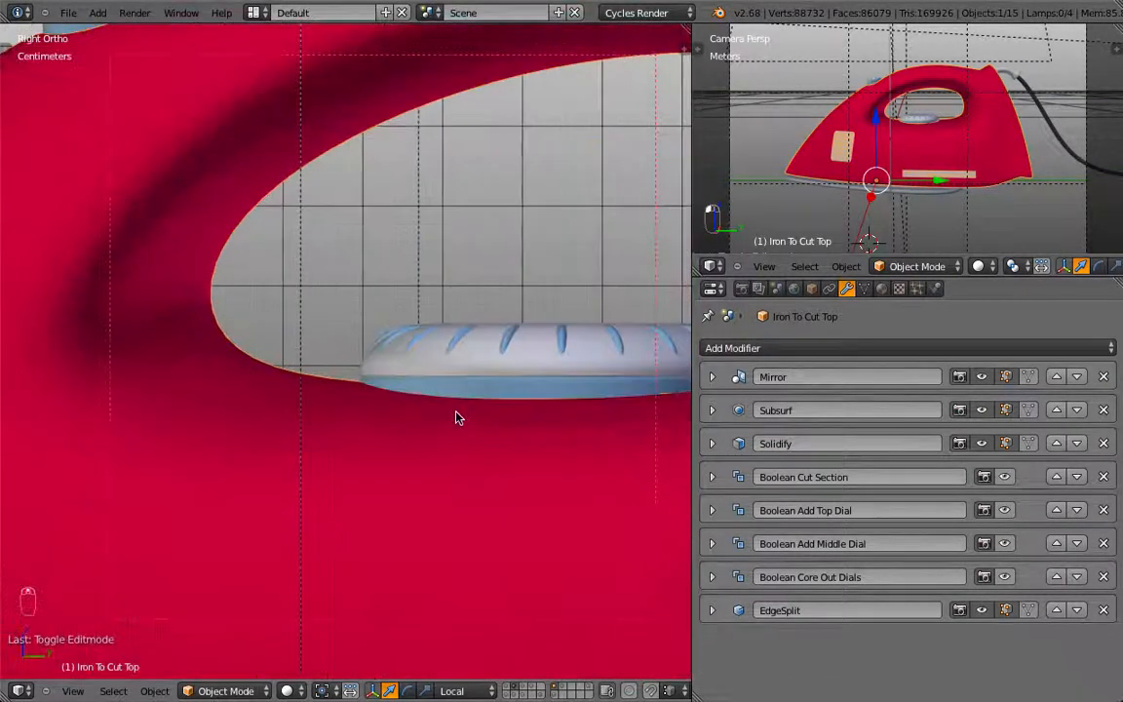
pyautogui.press('z')
pyautogui.rightClick(443, 387)
pyautogui.press('Tab')
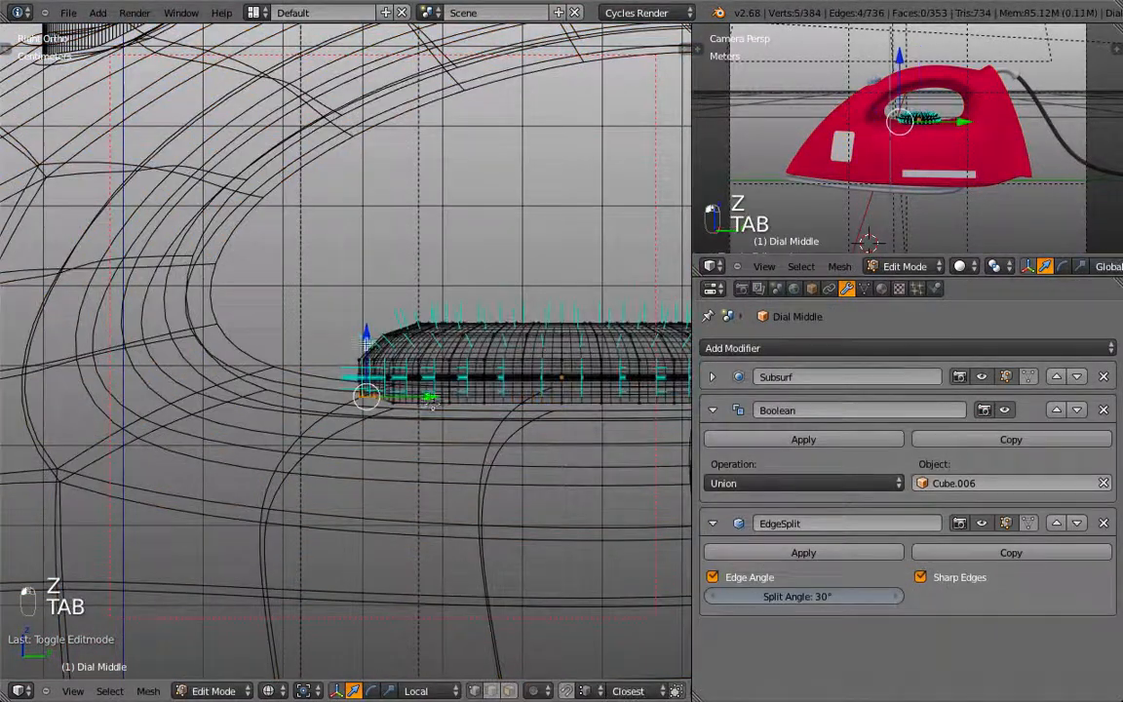
pyautogui.press('e')
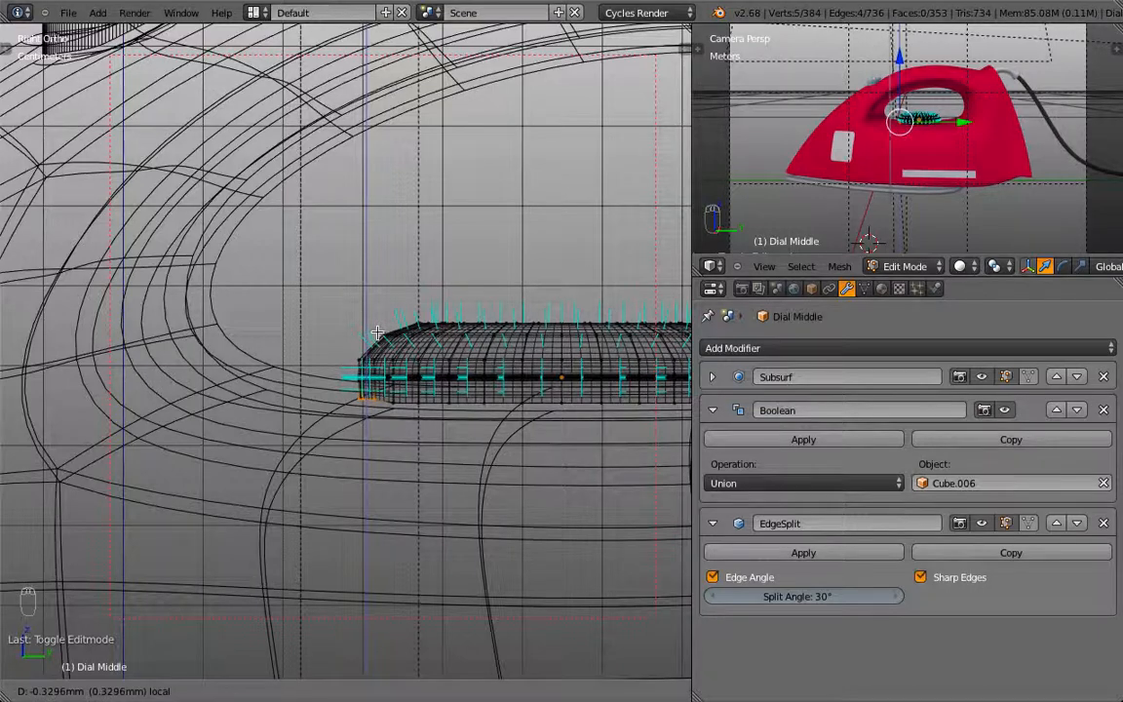
pyautogui.click(376, 332)
pyautogui.scroll(-4, 376, 335)
pyautogui.press('Tab')
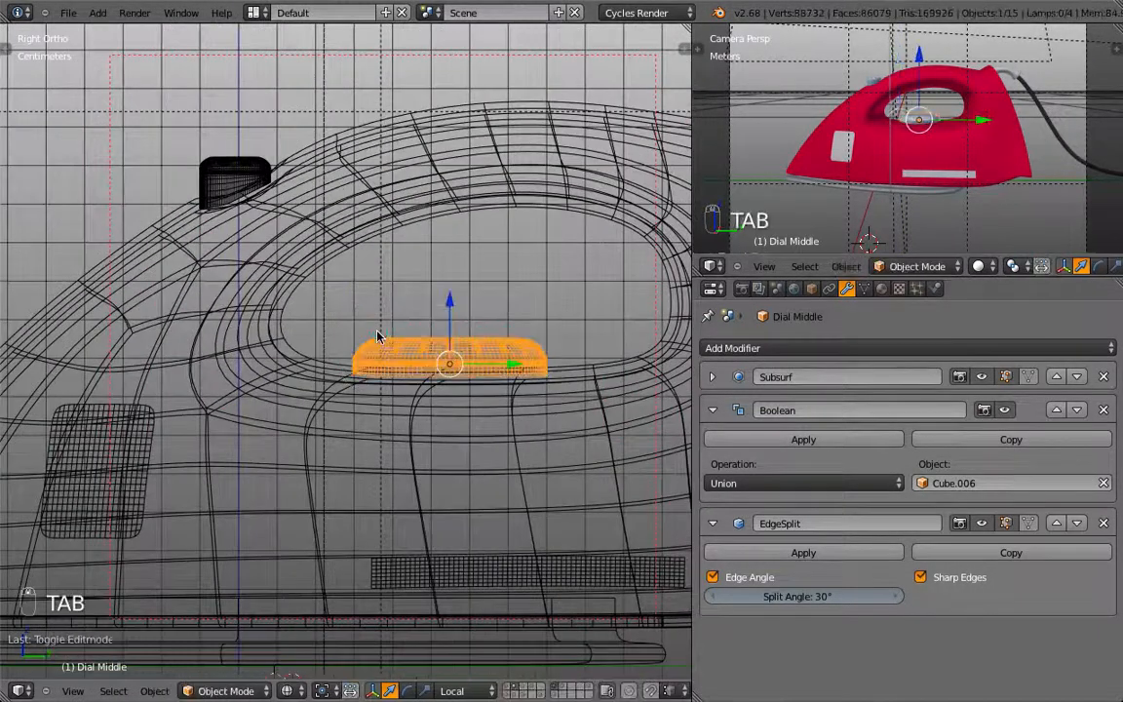
pyautogui.scroll(-4, 376, 335)
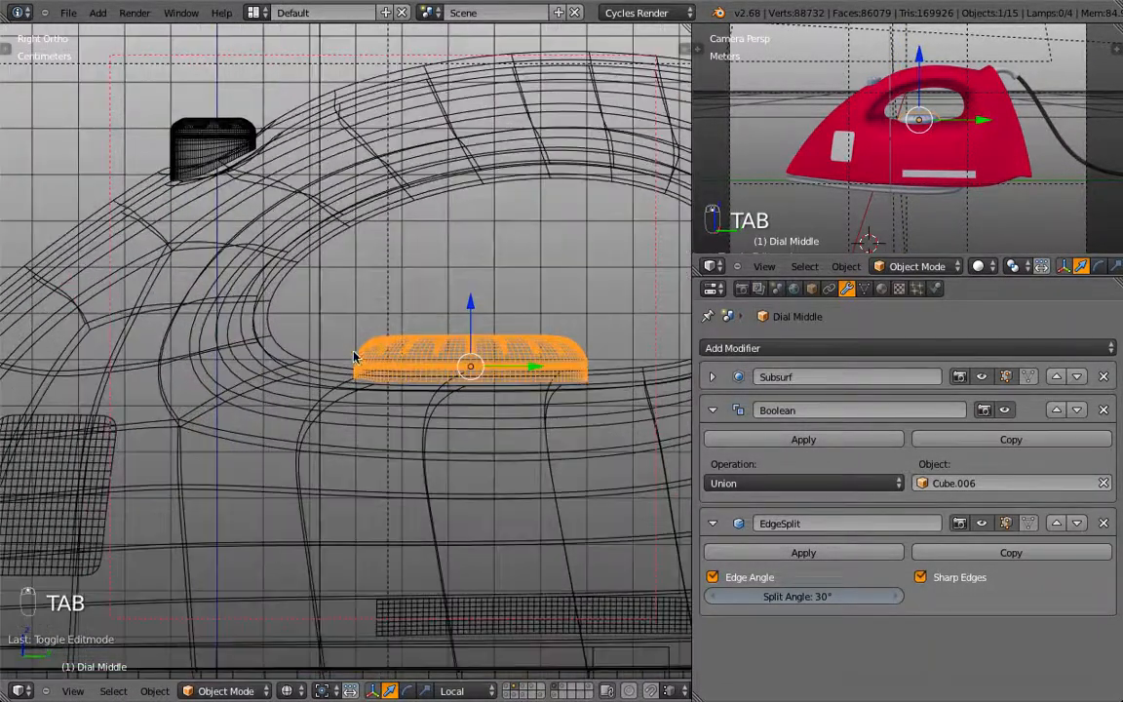
# Restore the viewport display of all four Boolean modifiers on Iron To Cut Top, checking the body against Dial Middle.
pyautogui.rightClick(255, 320)
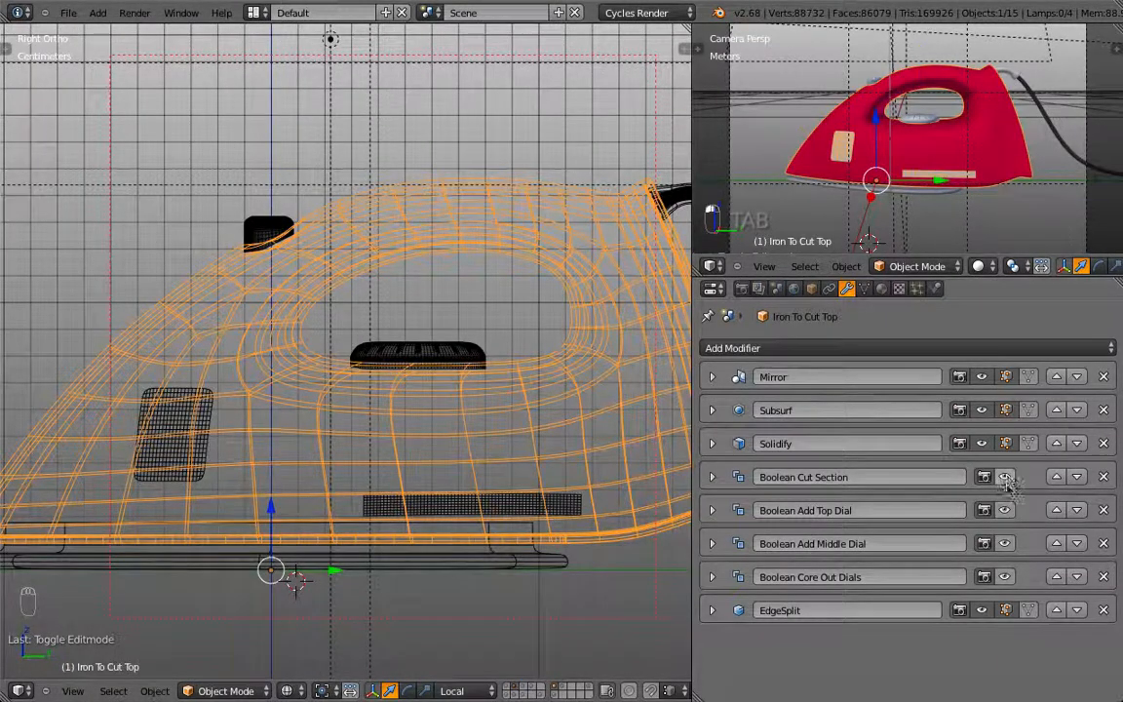
pyautogui.click(1005, 511)
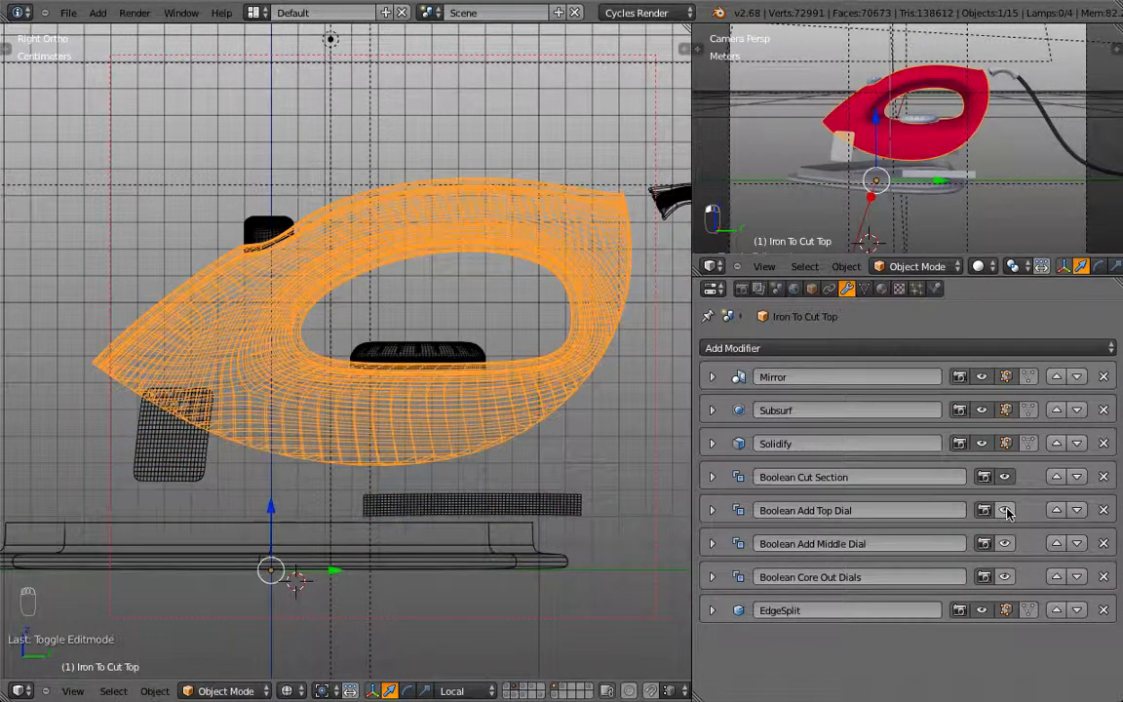
pyautogui.click(1004, 544)
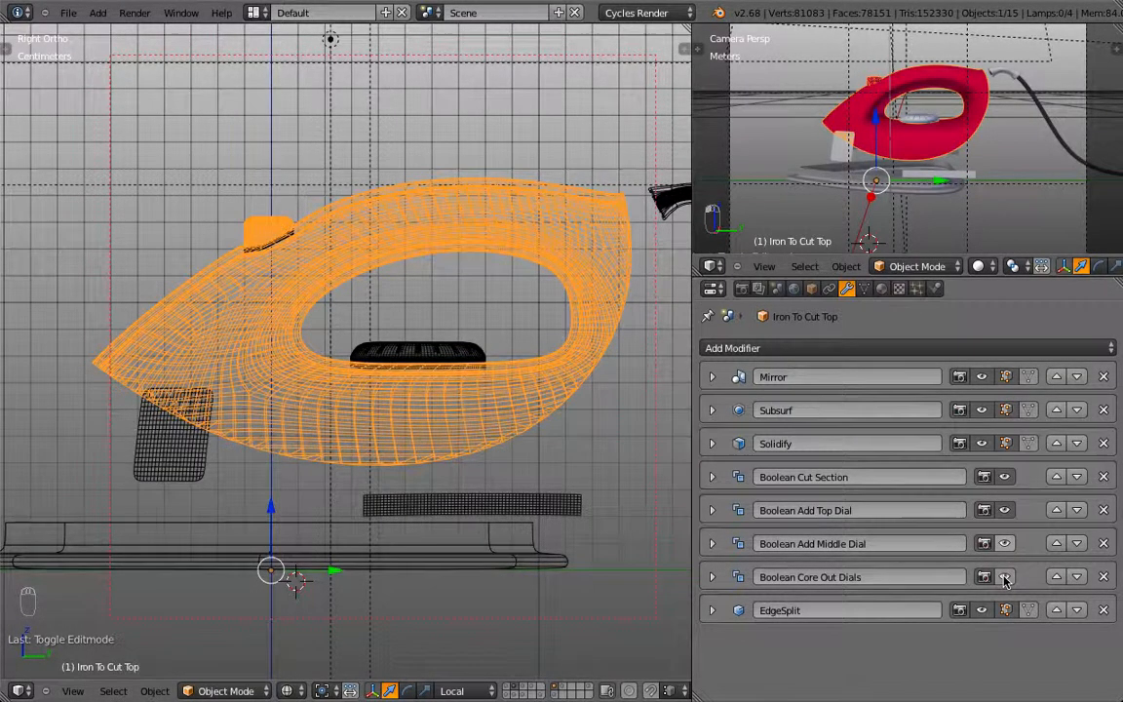
pyautogui.click(1005, 577)
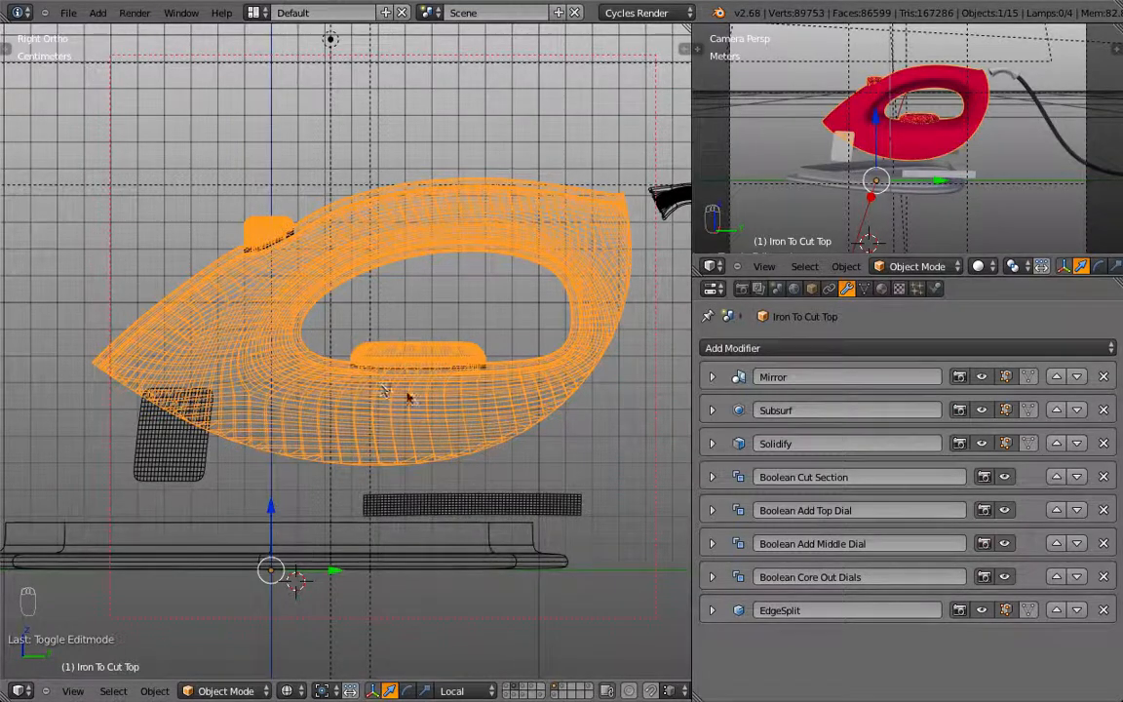
pyautogui.rightClick(385, 367)
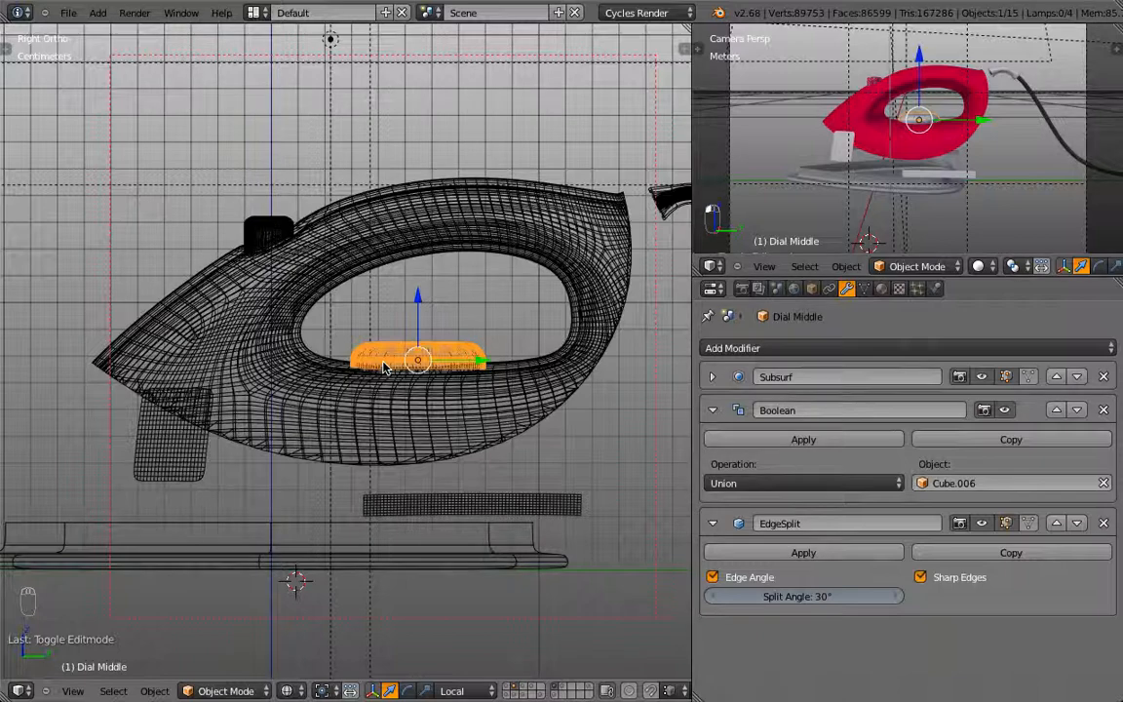
pyautogui.rightClick(451, 415)
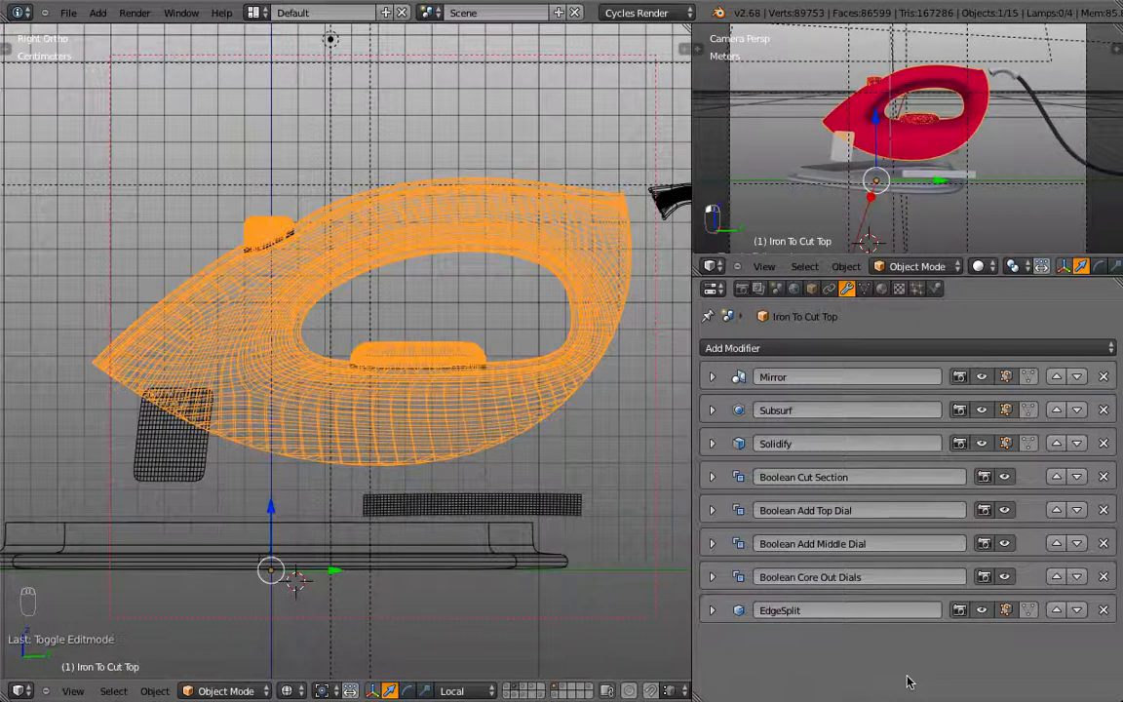
# Unhide all iron parts and re-enable both Booleans of Iron To Cut Bottom in solid shading.
pyautogui.hotkey('alt', 'h')
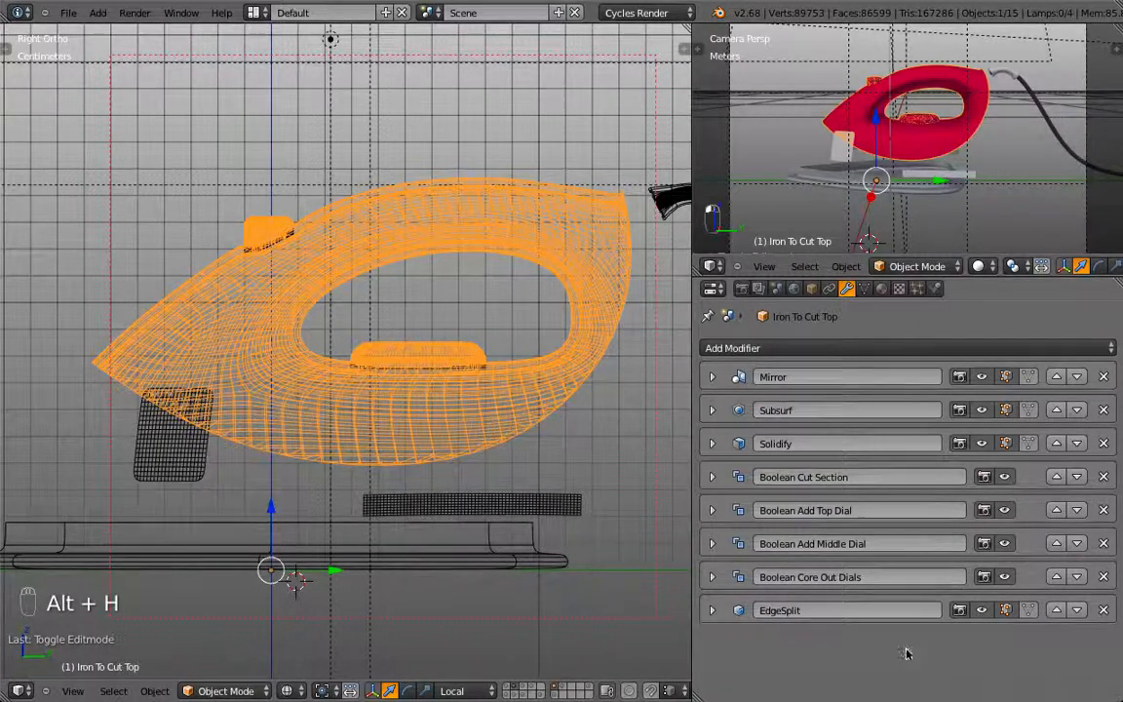
pyautogui.hotkey('alt', 'h')
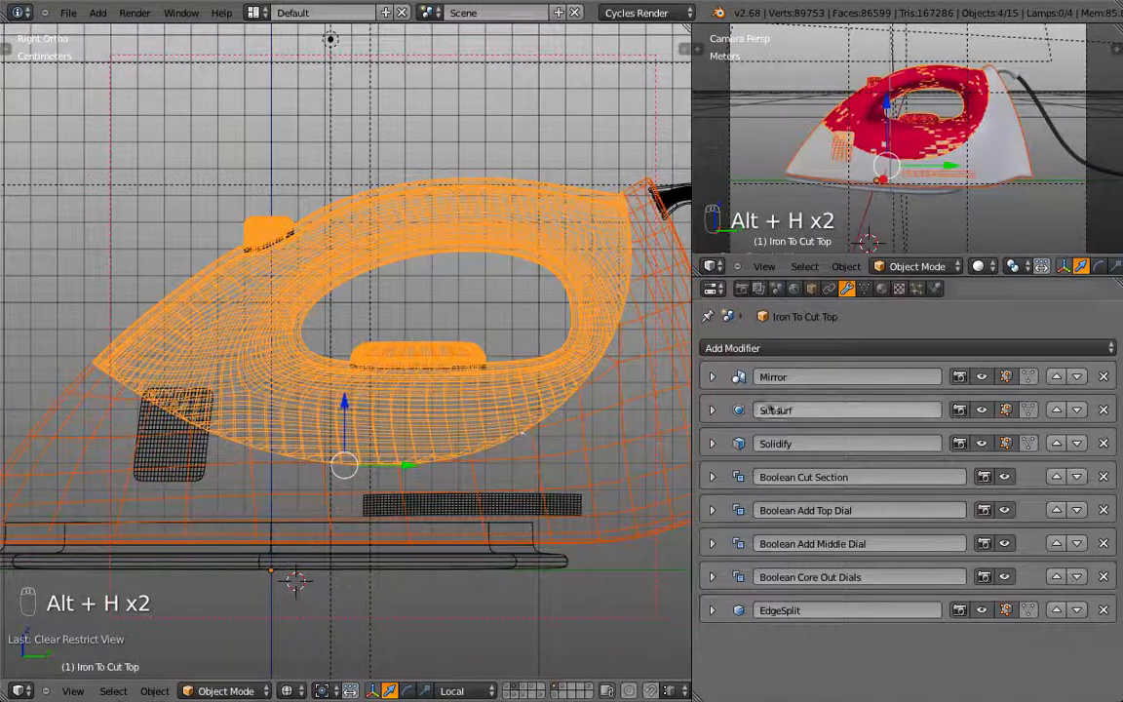
pyautogui.rightClick(629, 380)
pyautogui.press('z')
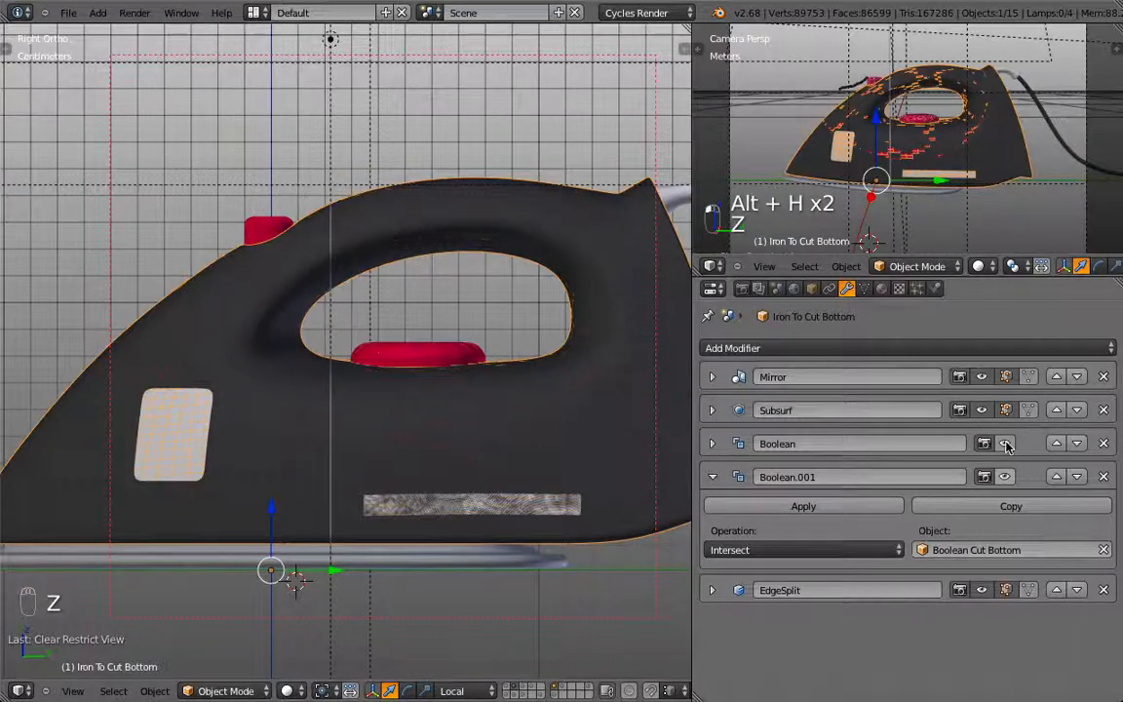
pyautogui.click(1006, 445)
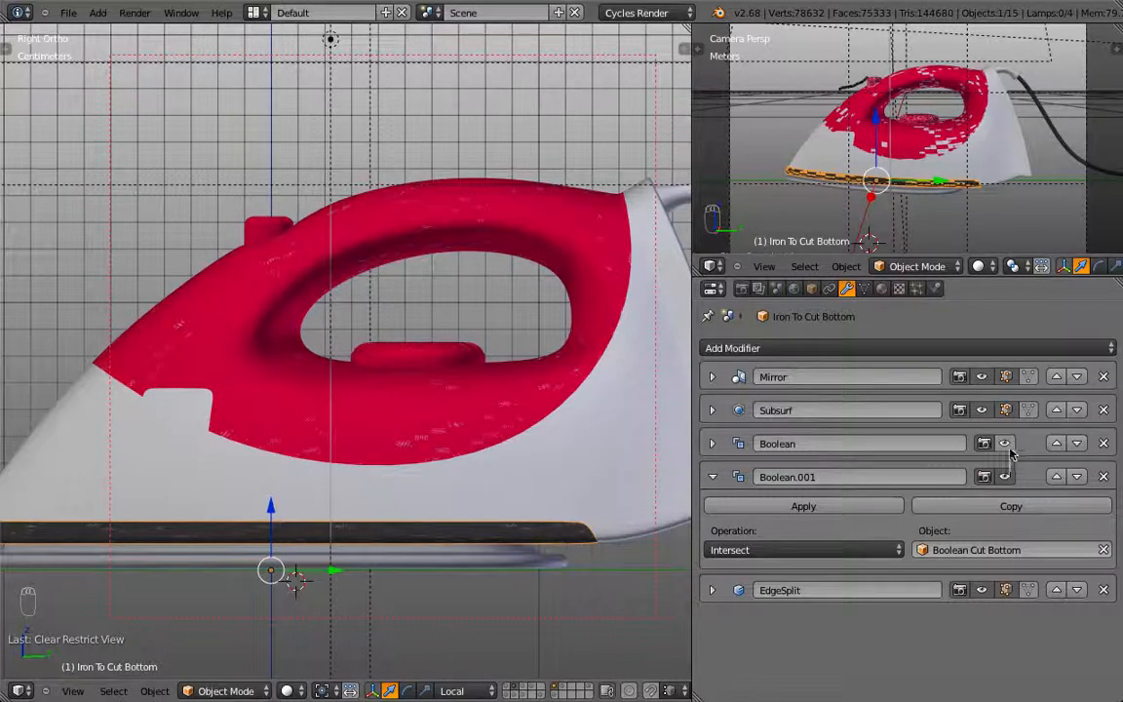
# Re-enable both Booleans of Iron To Cut Mid and view the assembled iron from an angle.
pyautogui.rightClick(551, 539)
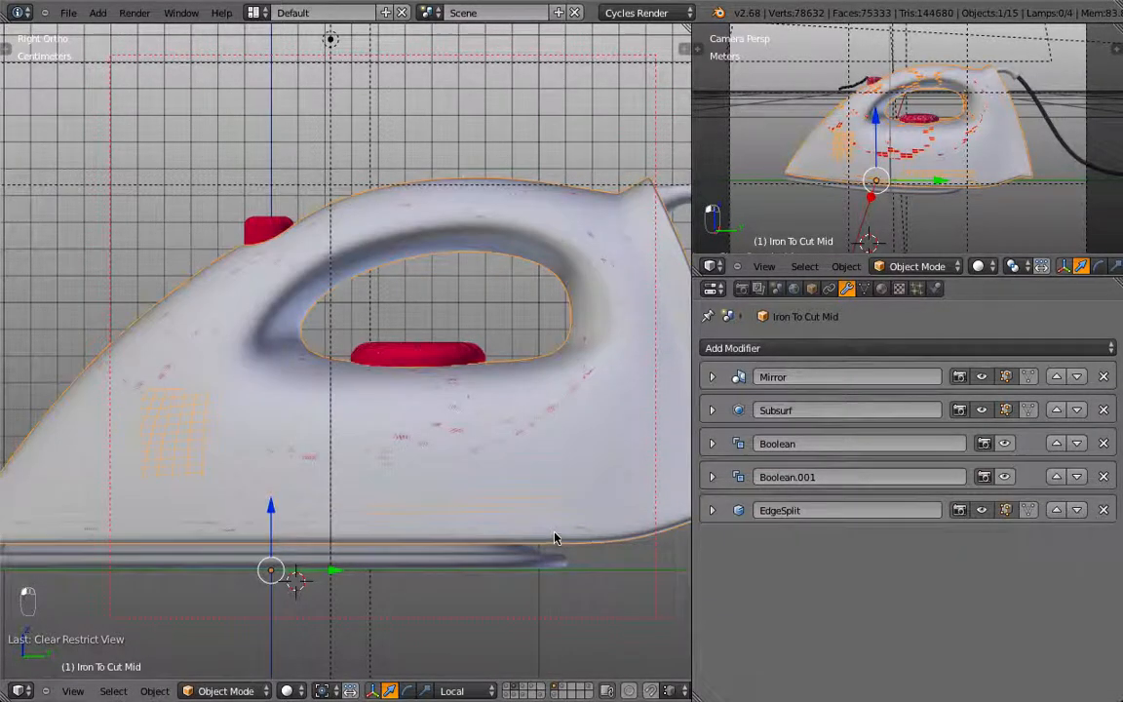
pyautogui.click(1004, 477)
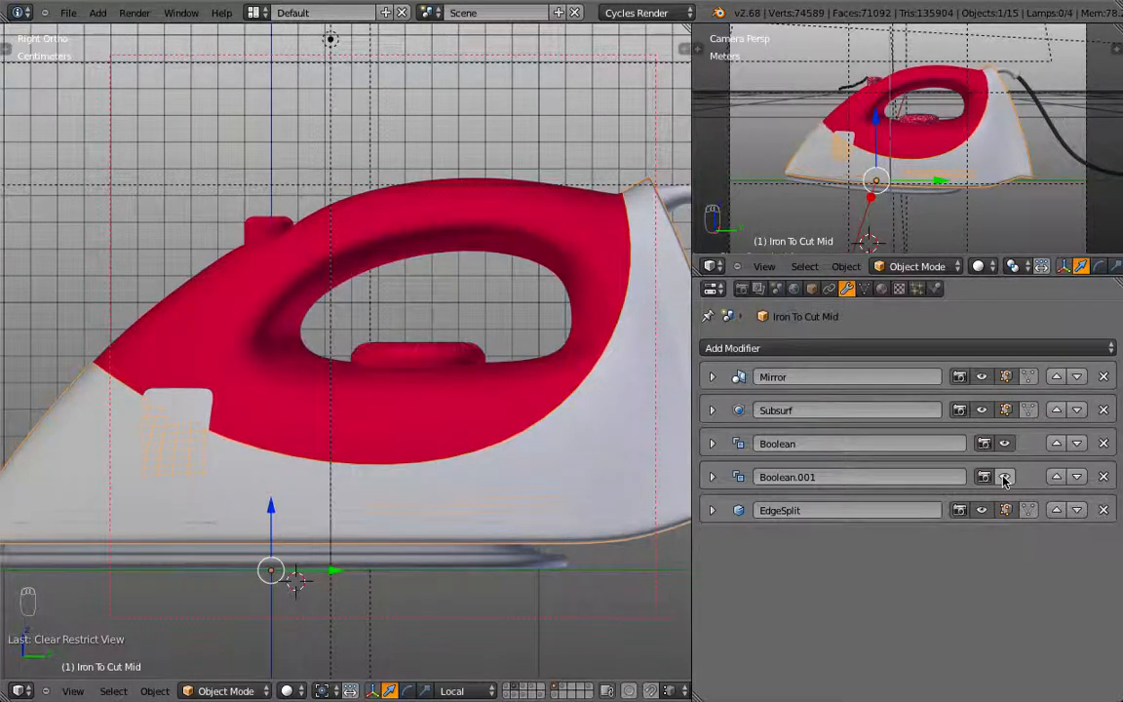
pyautogui.click(1004, 477)
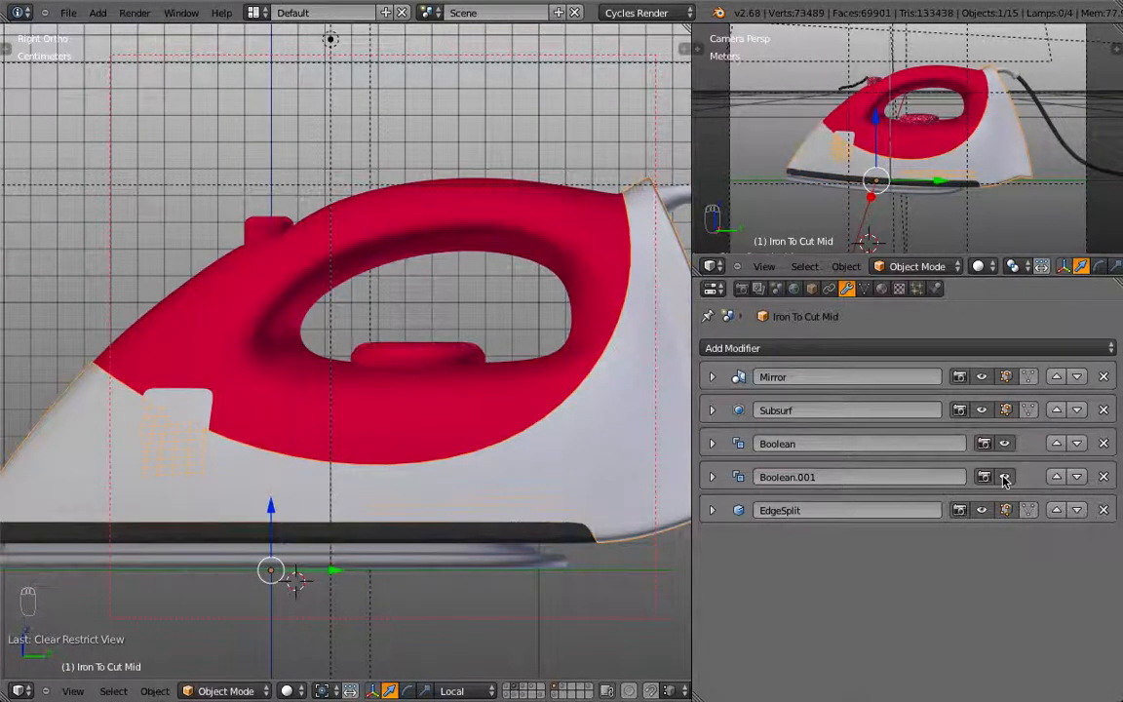
pyautogui.scroll(-3, 460, 261)
pyautogui.moveTo(461, 261); pyautogui.dragTo(499, 267, button='middle')
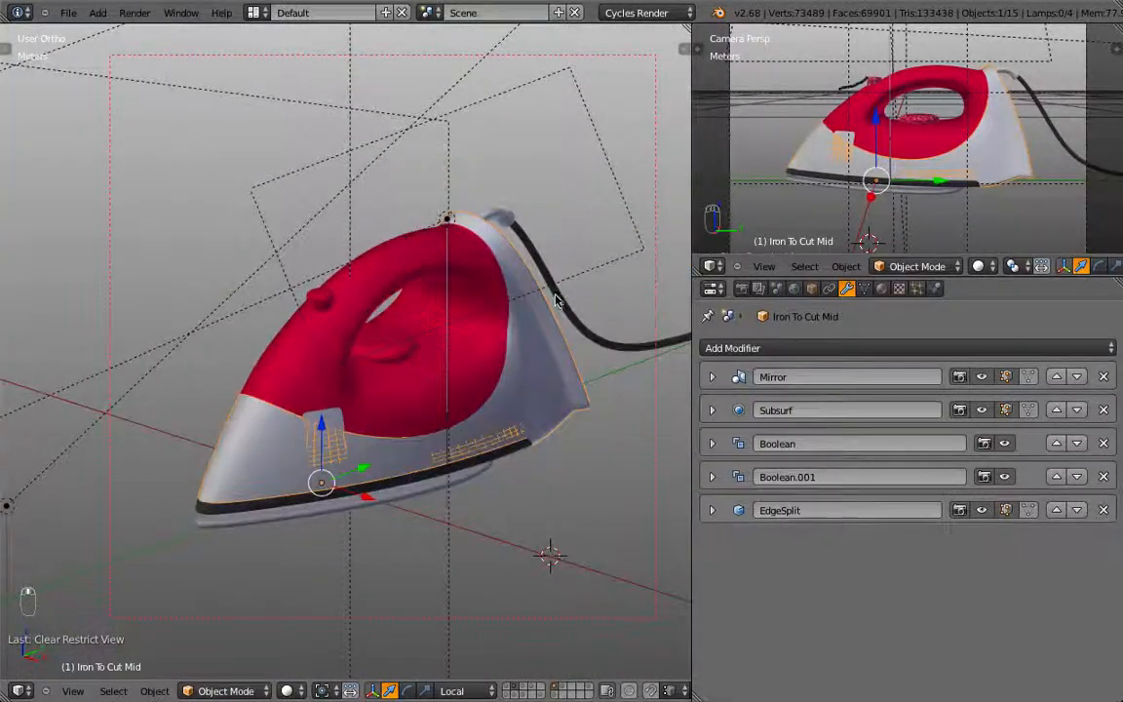